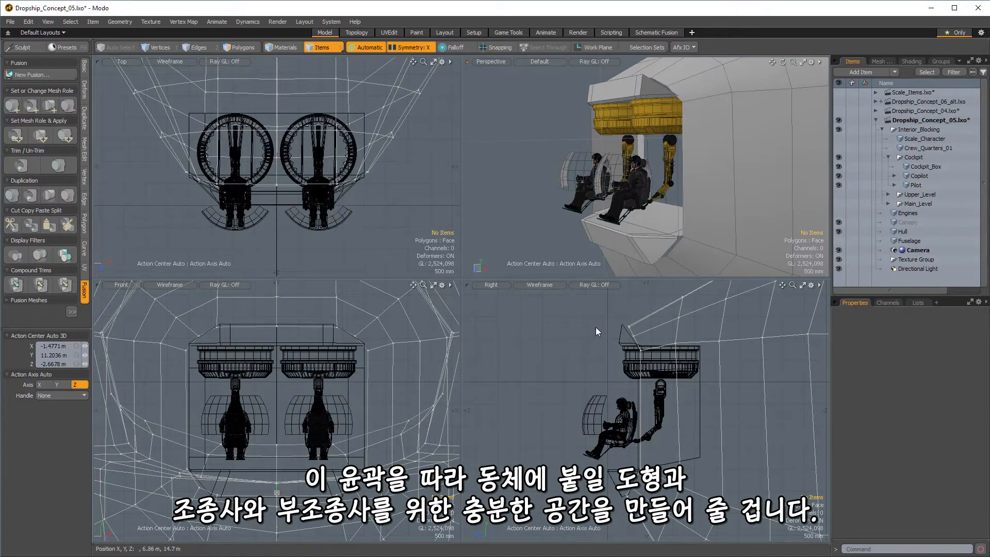
- Examine the pilot's chair arm and the space around both seats in the cockpit
scroll(681, 407, up, 3)
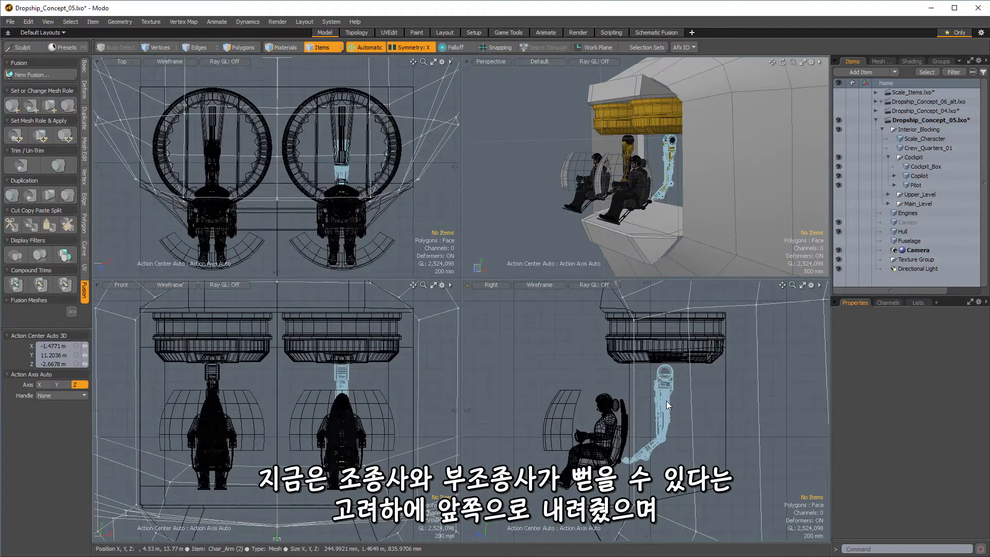
click(666, 400)
alt+drag(650, 152, 626, 157)
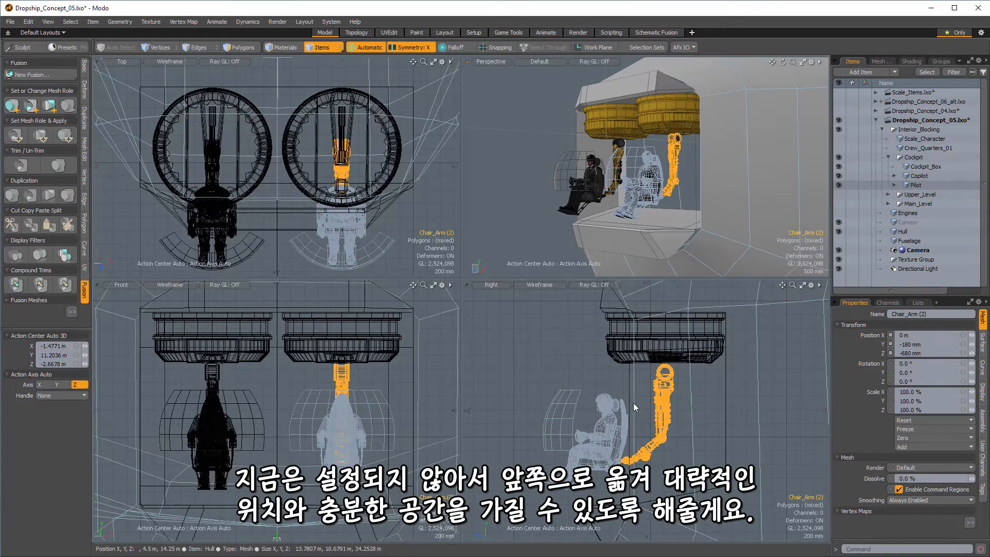
key(alt)
mouse_move(625, 175)
alt+mouse_down()
mouse_move(611, 178)
mouse_move(653, 186)
mouse_move(619, 184)
alt+mouse_up()
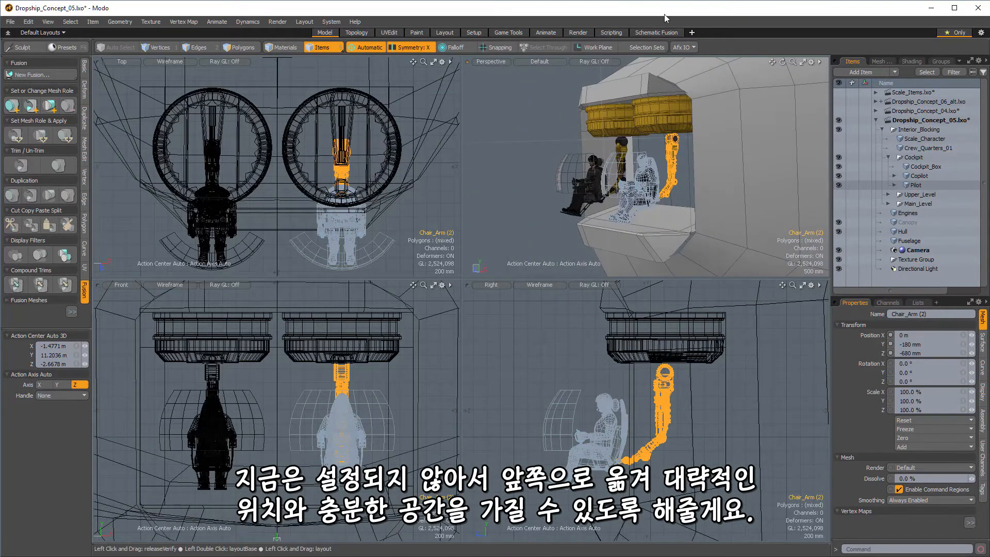
- Extend the edge loop around the Hull's front cockpit opening 200 mm along Z
key(3)
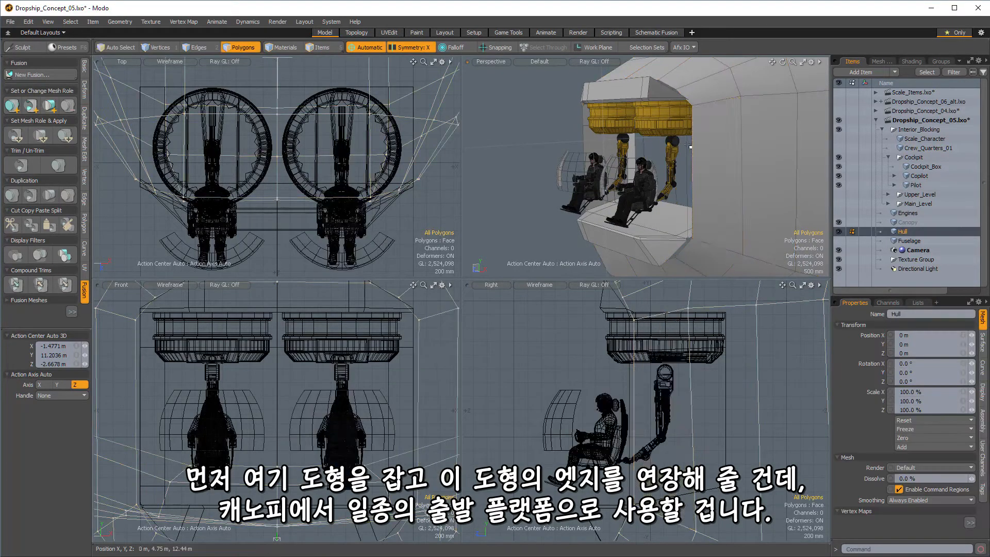
click(693, 153)
key(2)
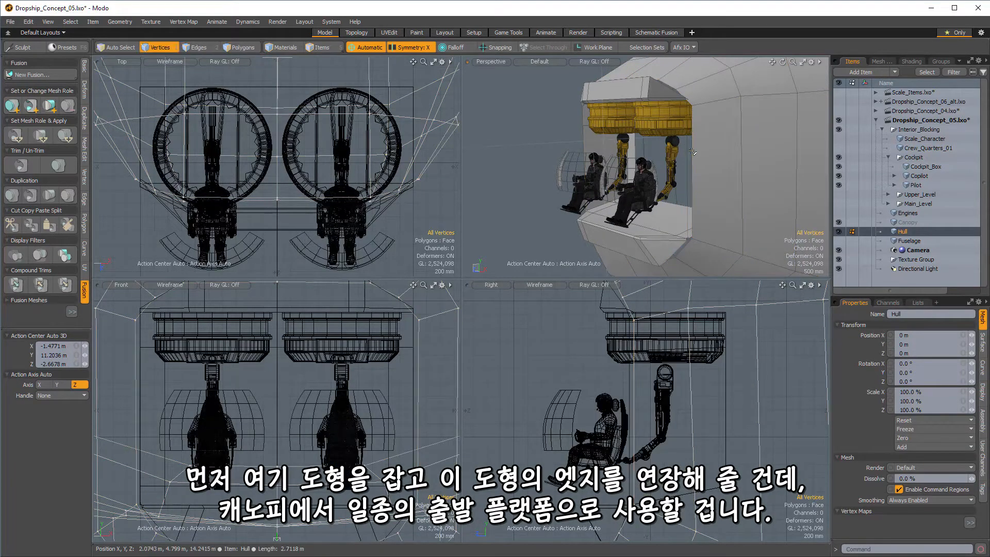
double_click(693, 152)
alt+drag(693, 152, 675, 174)
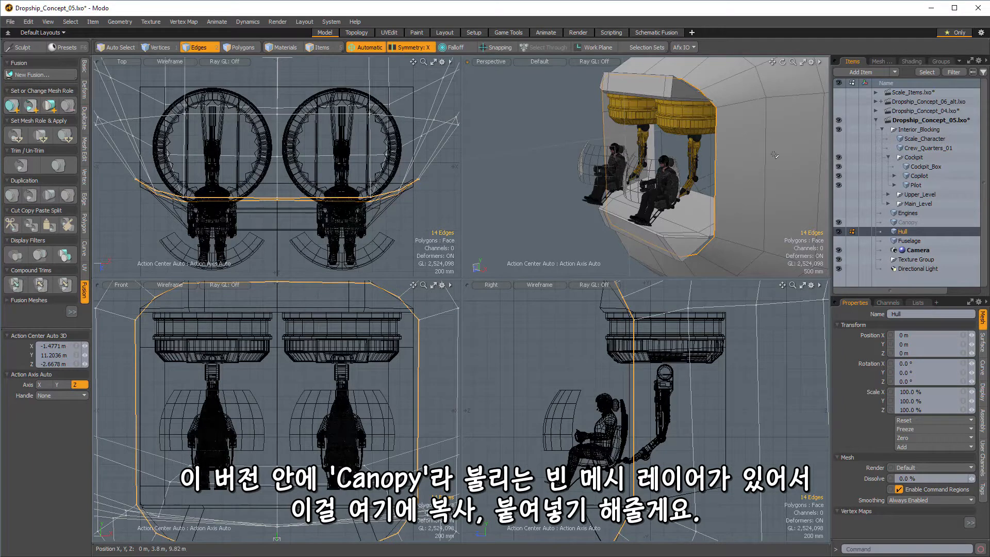
alt+drag(669, 205, 803, 211)
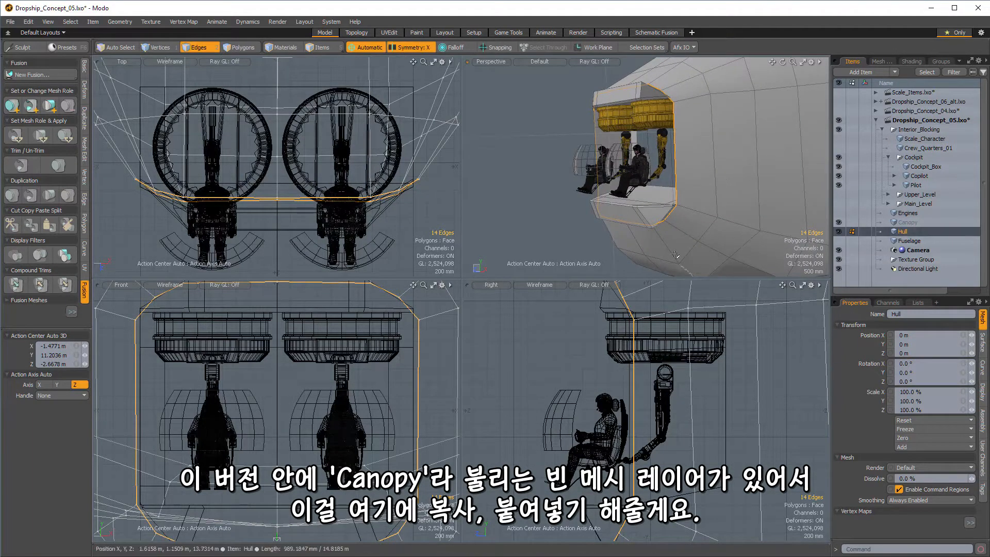
alt+drag(670, 191, 572, 153)
key(shift+x)
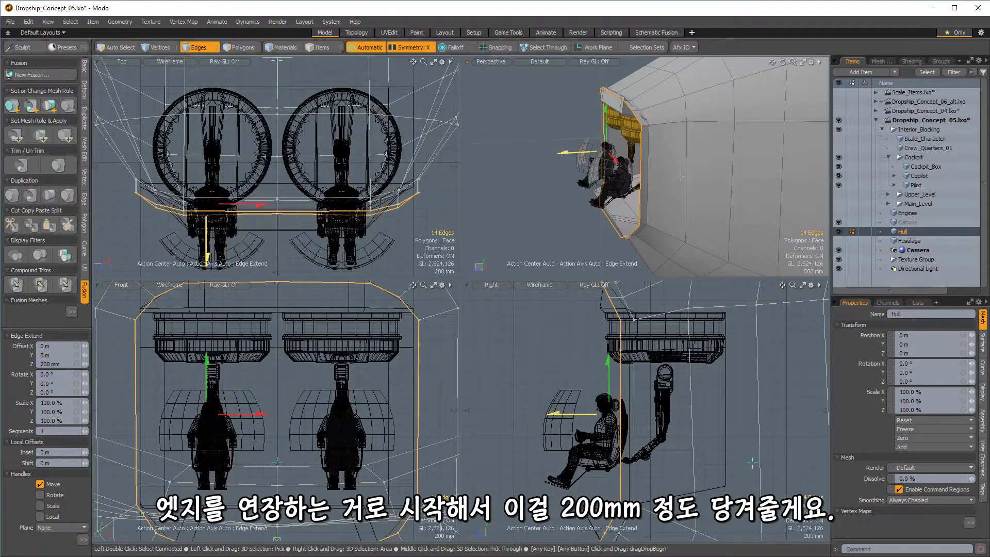
alt+drag(650, 138, 613, 137)
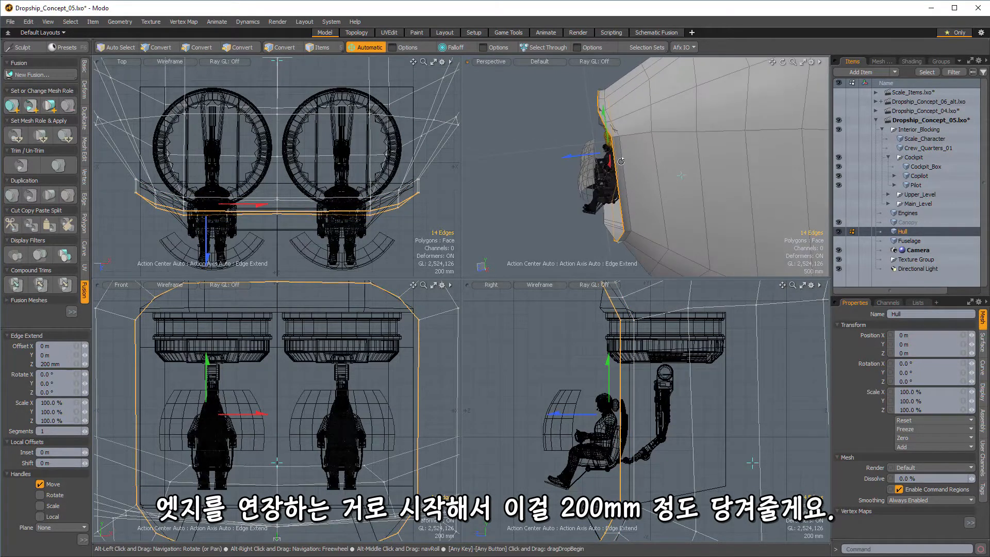
- Cut the extended ring of polygons from the Hull and paste it into the empty Canopy mesh
key(3)
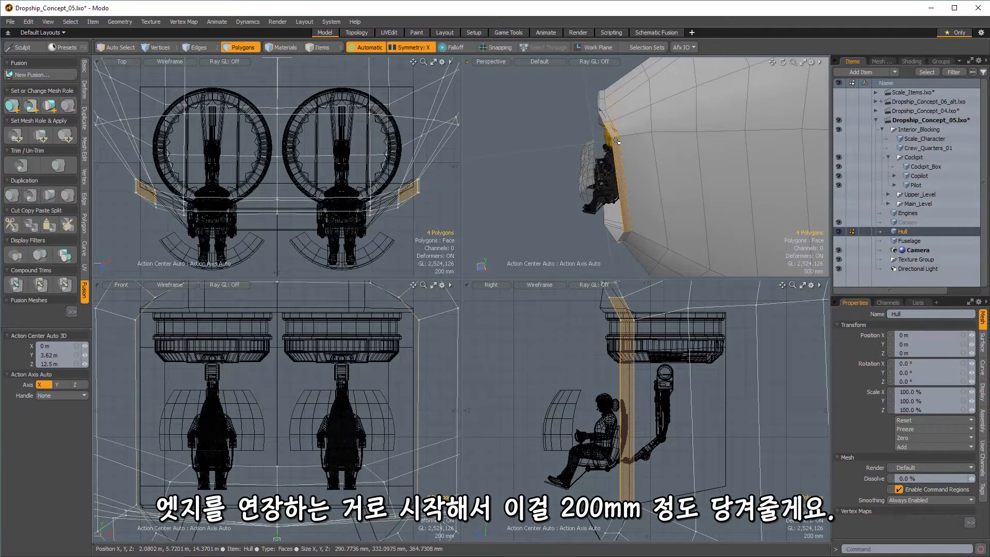
key(l)
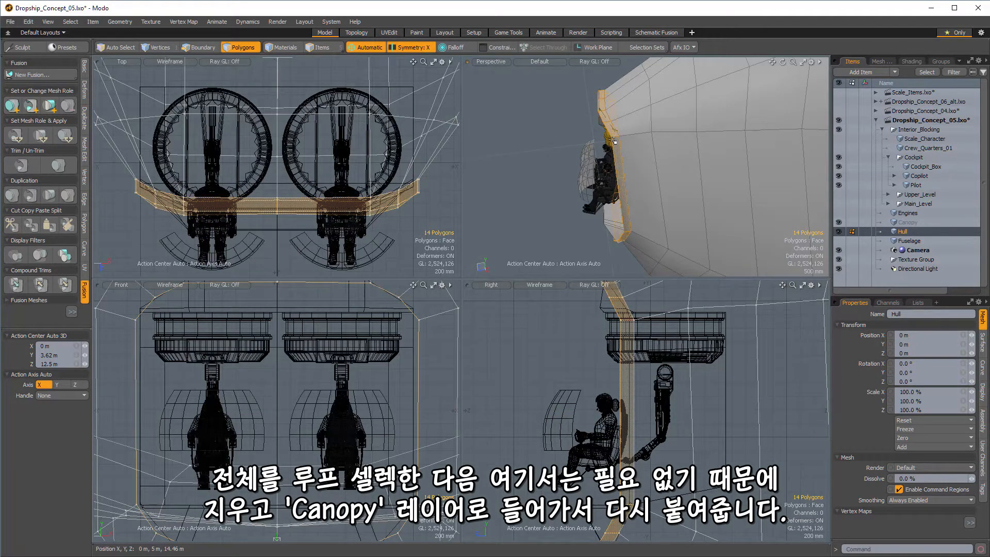
key(ctrl+x)
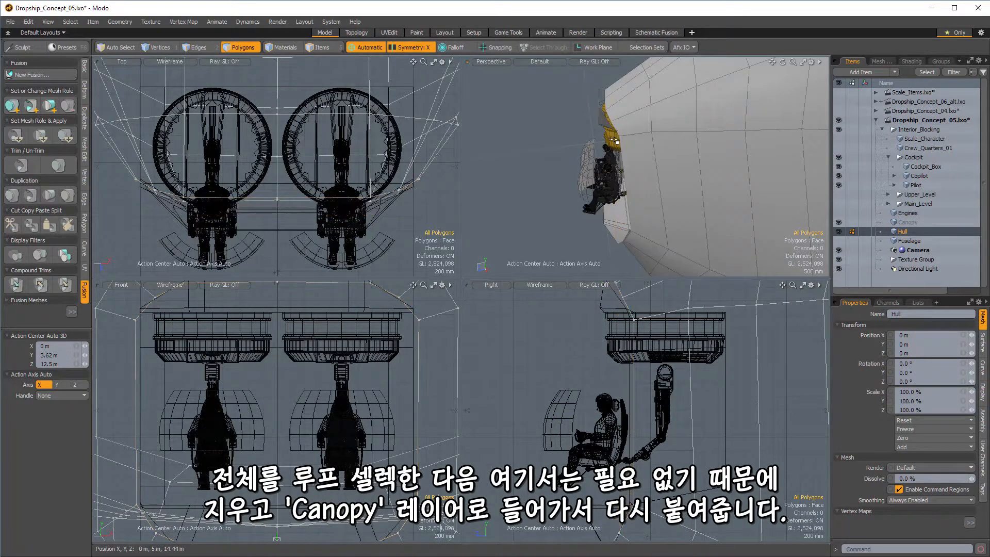
alt+drag(613, 140, 694, 136)
click(909, 223)
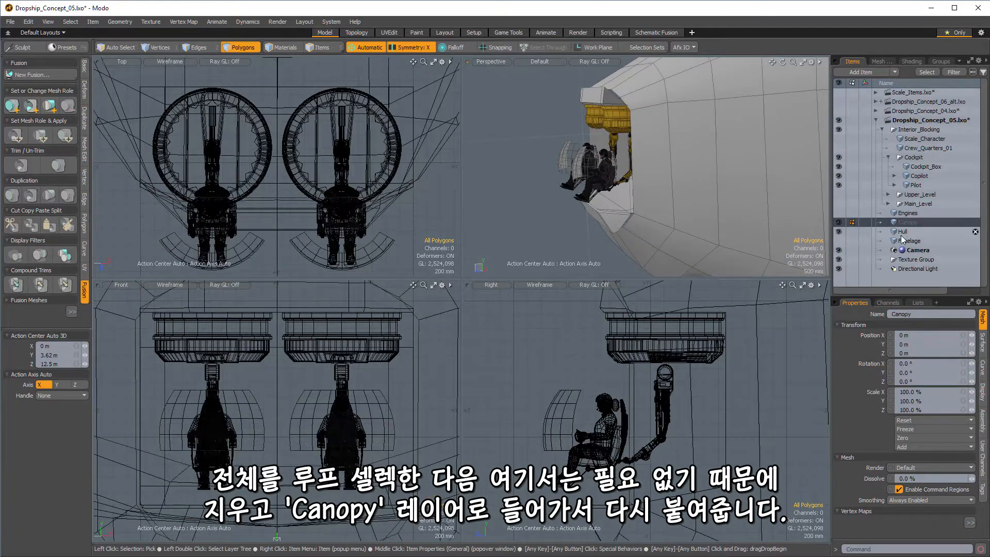
key(ctrl+v)
- Thicken the Canopy's polygon ring with a 100 mm offset
alt+drag(756, 232, 597, 132)
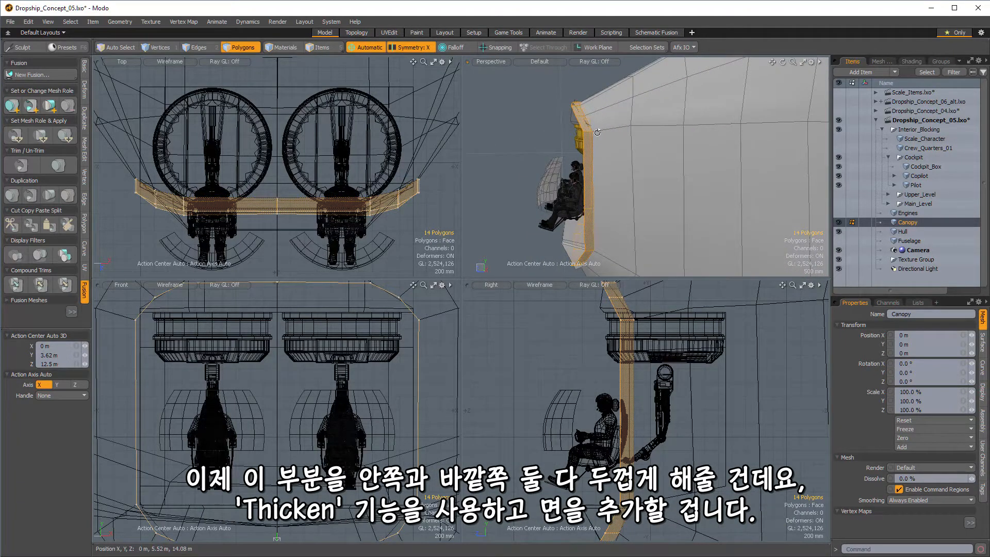
key(alt)
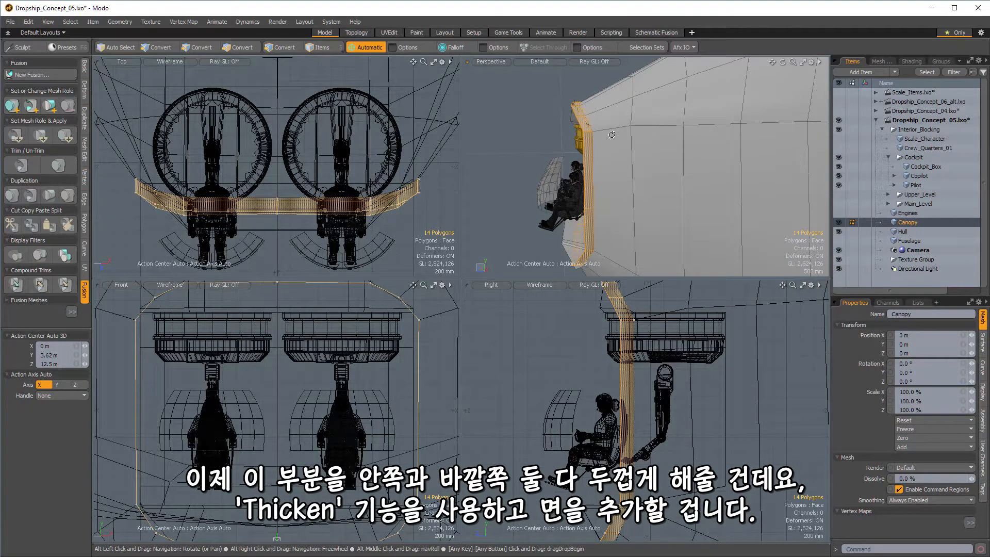
key(ctrl+space)
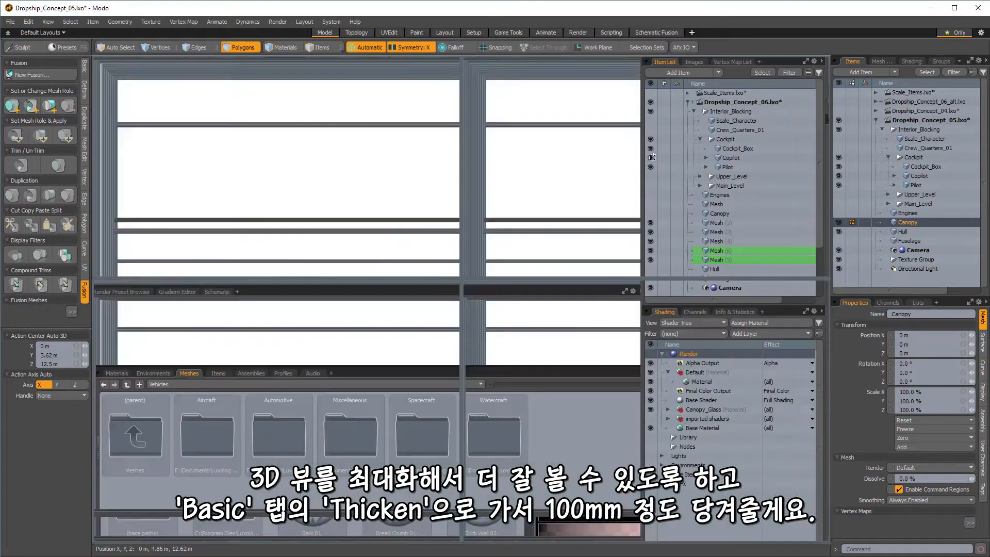
ctrl+alt+drag(417, 284, 525, 252)
click(84, 66)
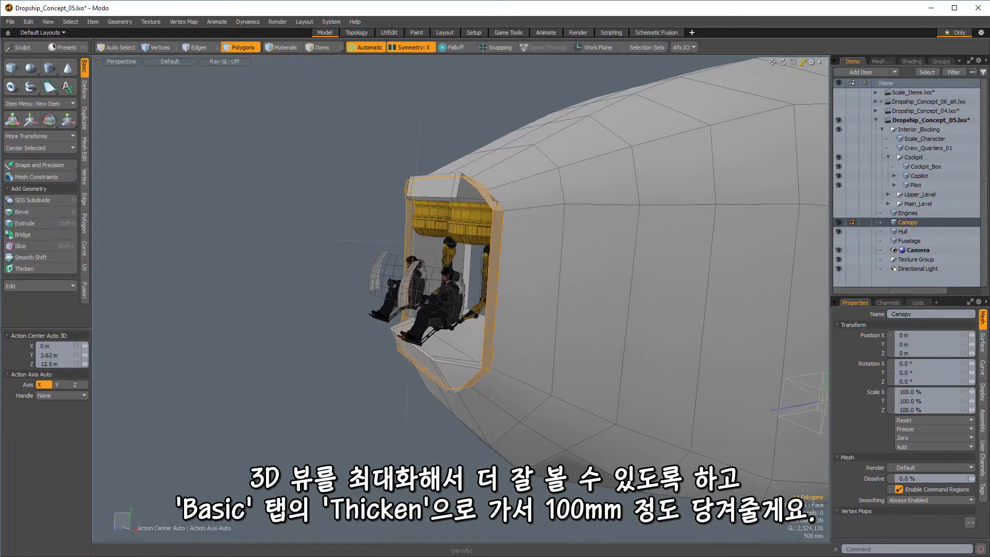
click(36, 269)
alt+drag(454, 247, 441, 251)
click(441, 251)
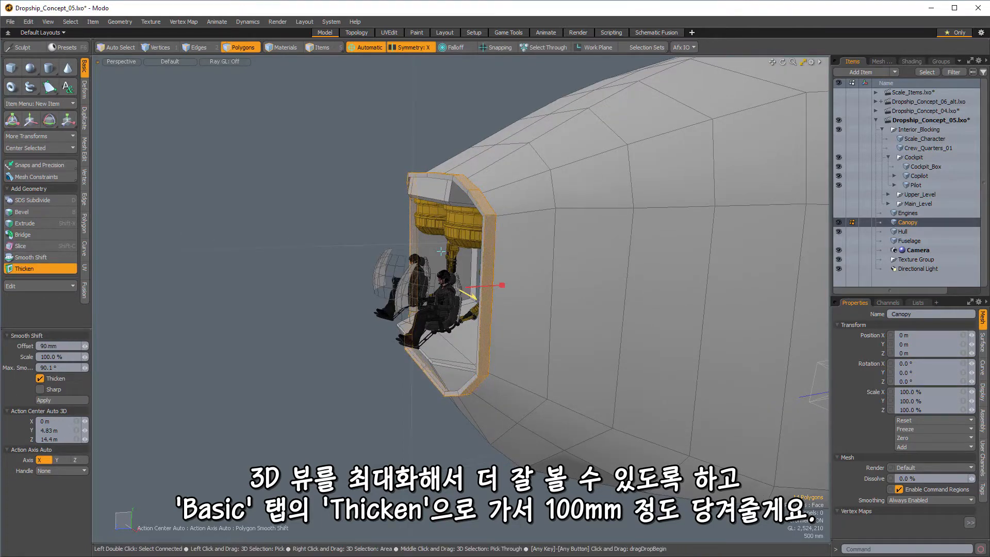
alt+drag(441, 251, 505, 331)
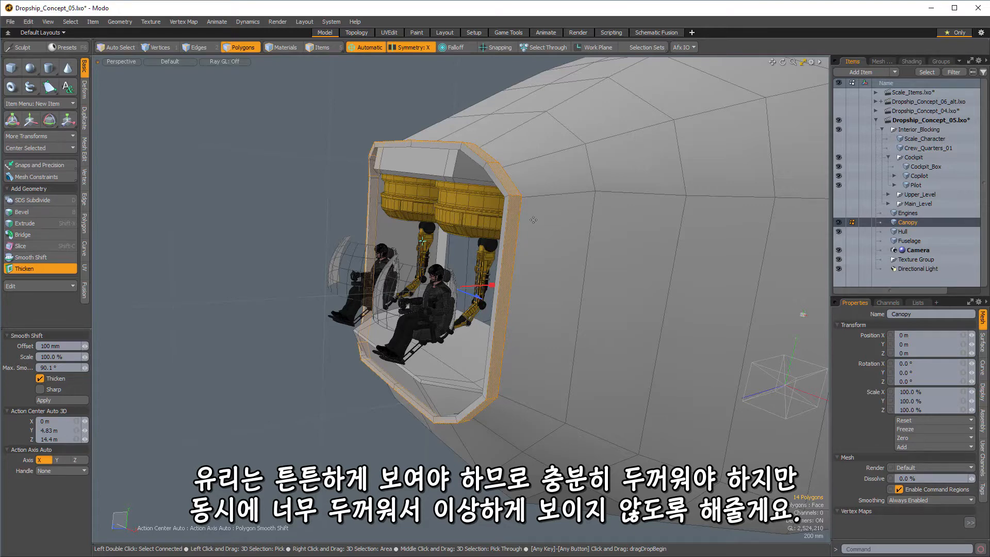
alt+drag(586, 193, 413, 111)
key(space)
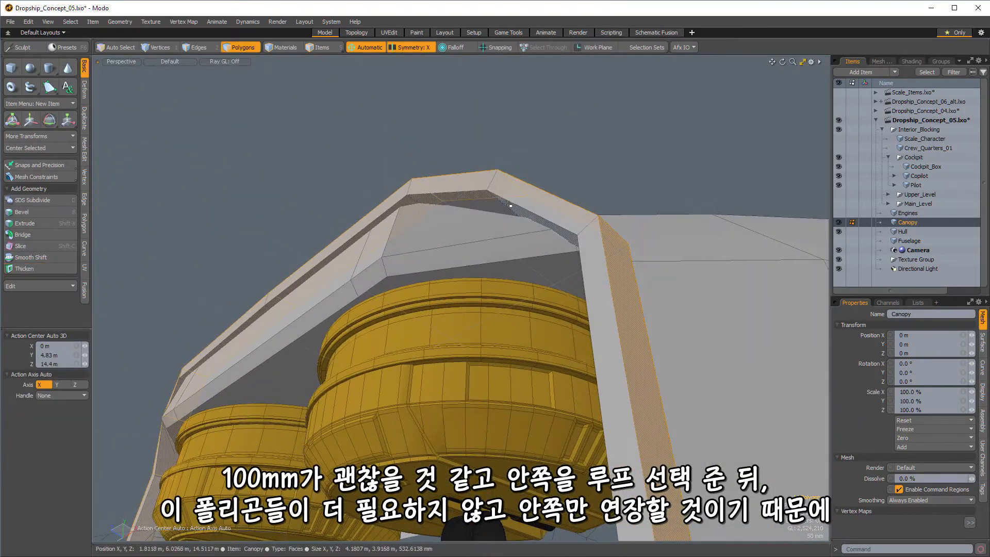
- Bevel the inner polygon loop of the Canopy frame with a shift of about 100 mm
double_click(496, 201)
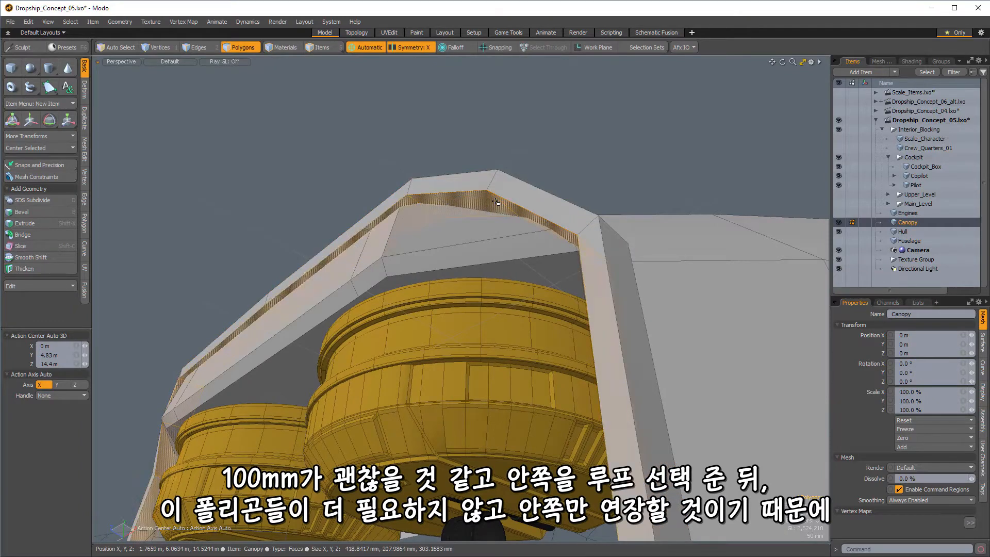
key(b)
click(474, 227)
alt+drag(508, 250, 570, 317)
key(3)
alt+drag(542, 67, 504, 89)
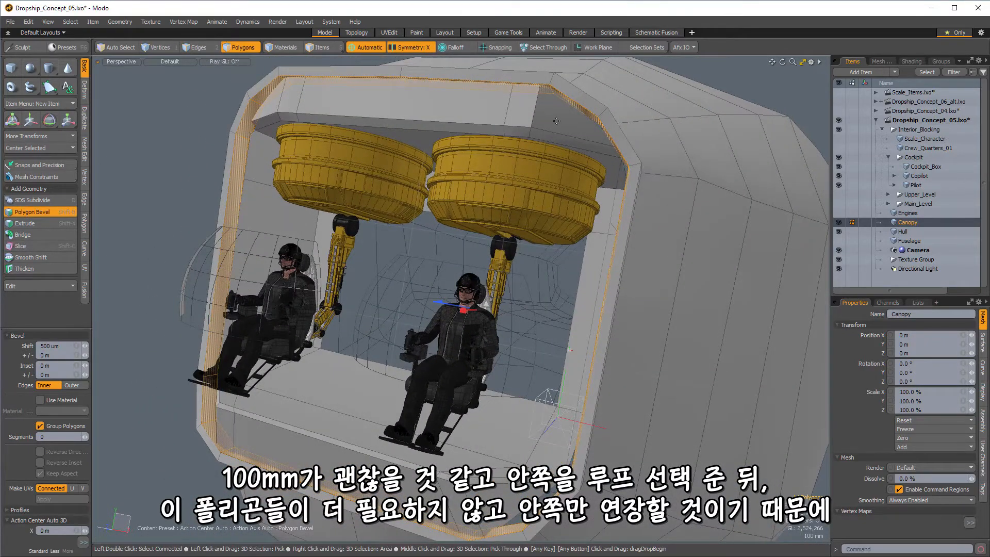
alt+drag(557, 121, 572, 247)
ctrl+alt+drag(618, 301, 412, 315)
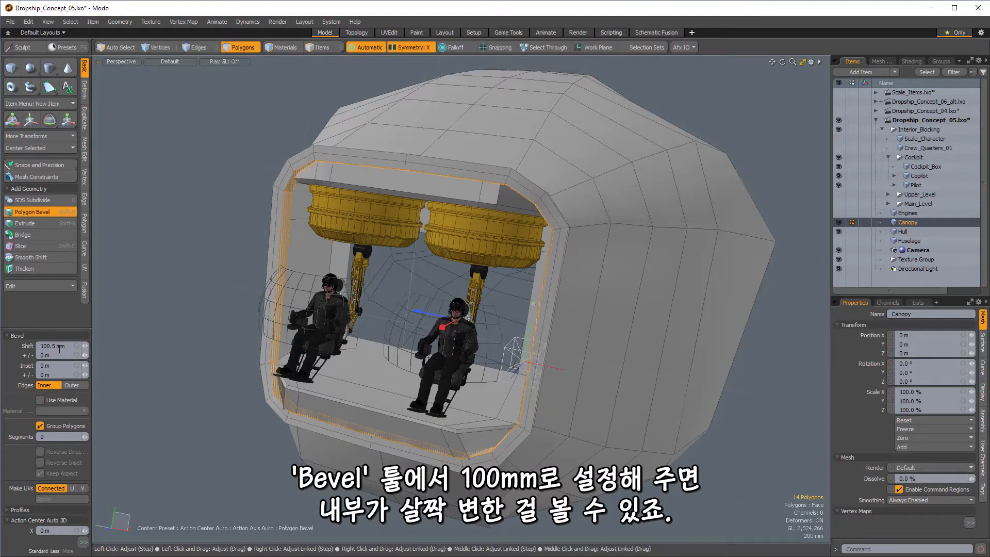
alt+drag(413, 322, 482, 368)
key(space)
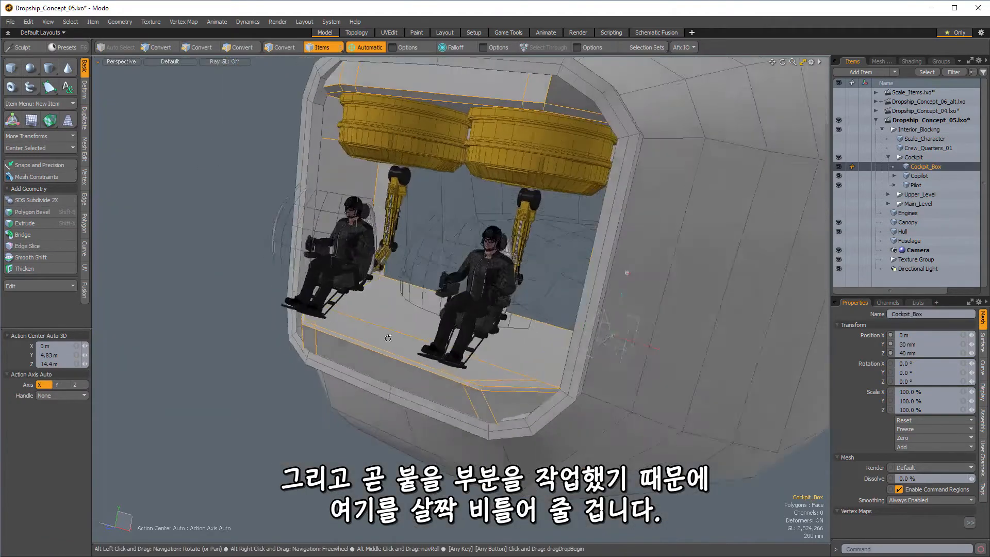
- Move the symmetric pair of lower front corner vertices of Cockpit_Box -85 mm along Z
alt+drag(482, 368, 565, 424)
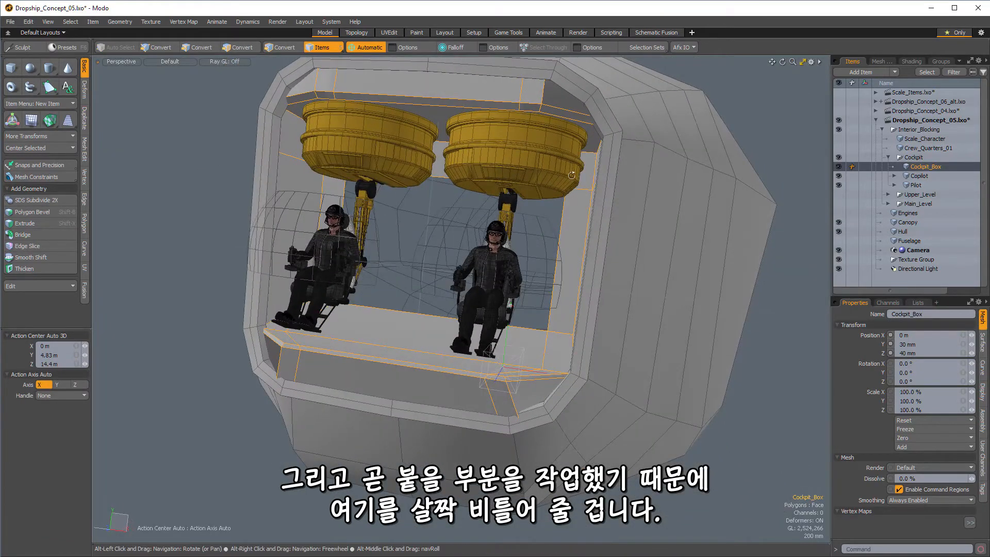
alt+drag(571, 176, 585, 182)
alt+drag(510, 206, 251, 381)
key(3)
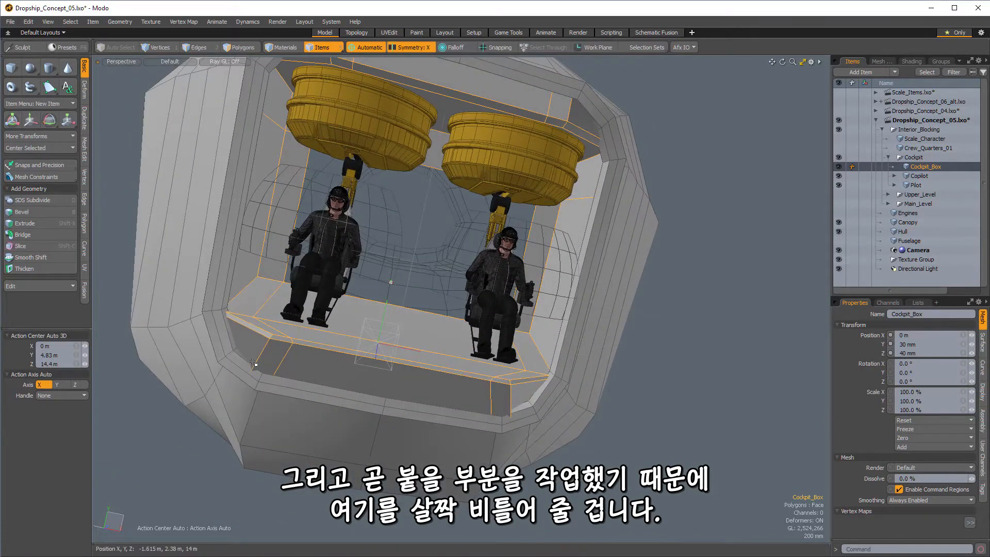
key(2)
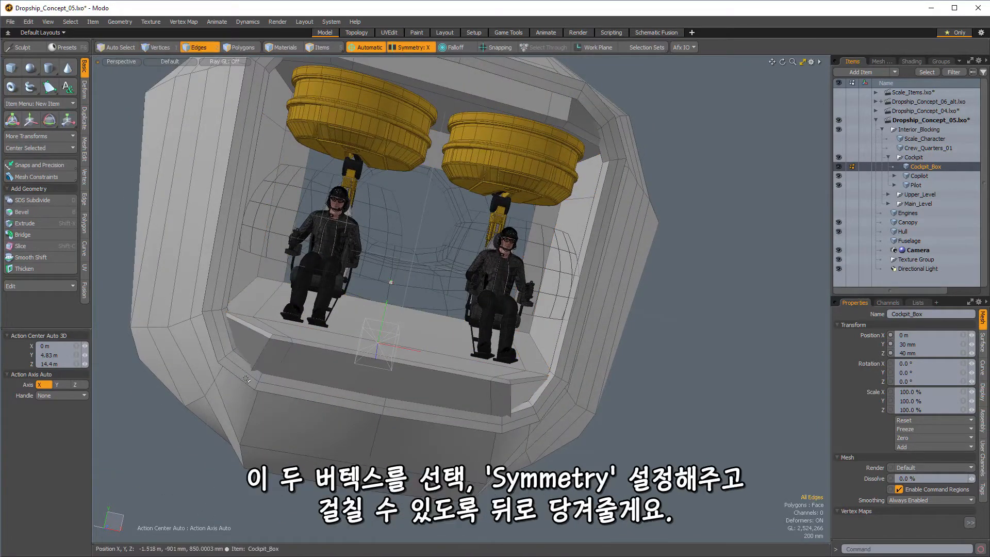
key(1)
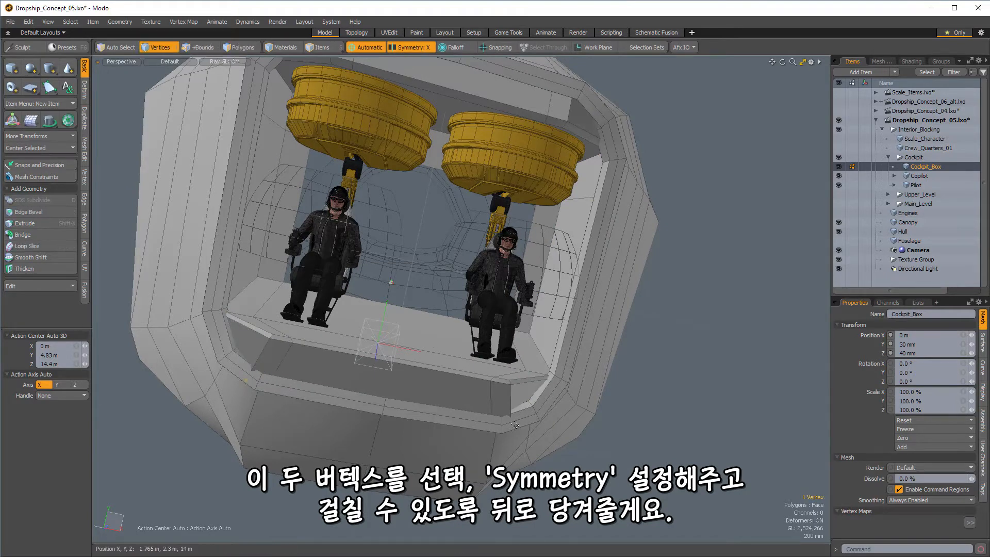
key(w)
alt+drag(514, 445, 538, 426)
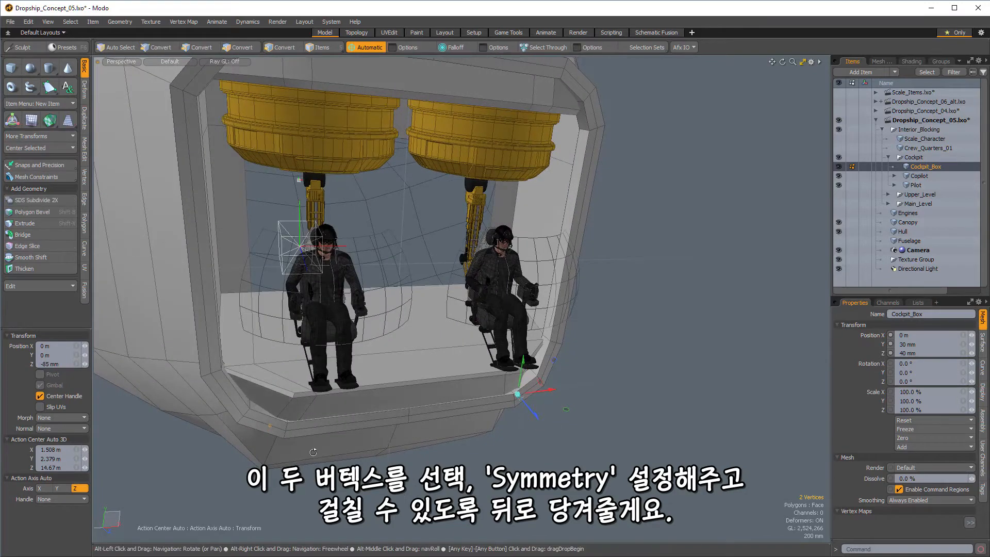
alt+drag(356, 381, 403, 352)
alt+drag(489, 389, 474, 339)
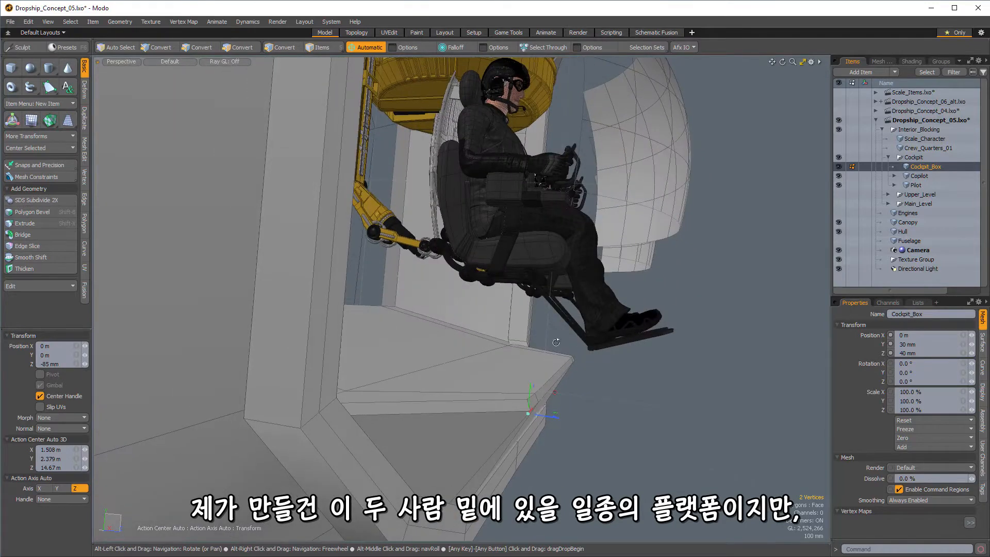
alt+drag(526, 295, 591, 305)
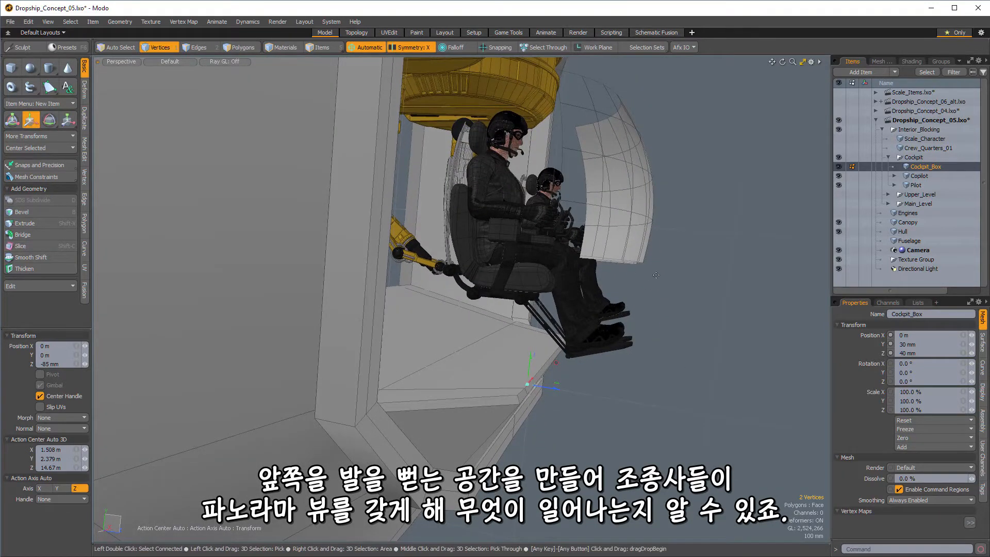
- Move the symmetric pair of Cockpit_Box vertices beside the canopy frame's lower corners 80 mm outward along X
alt+drag(598, 315, 567, 386)
scroll(520, 402, up, 4)
click(508, 522)
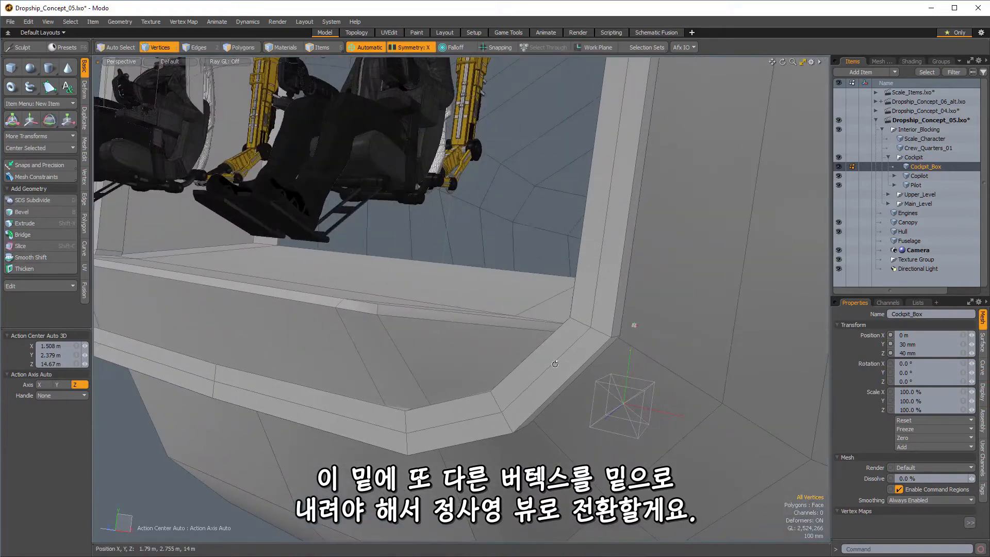
key(KP_0)
alt+shift+drag(686, 407, 660, 333)
scroll(616, 433, up, 4)
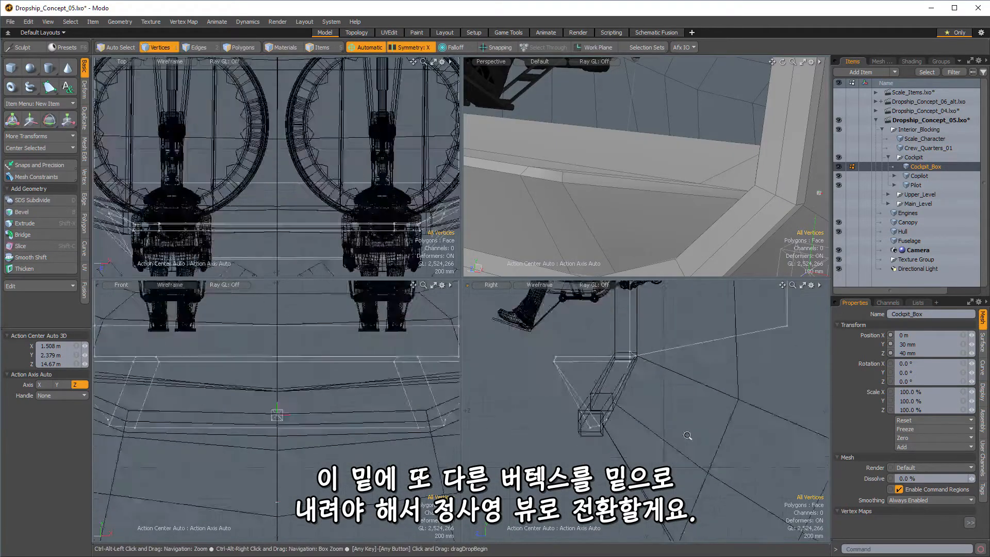
right_drag(603, 382, 590, 419)
mouse_move(649, 185)
alt+mouse_down()
mouse_move(686, 216)
mouse_move(671, 170)
mouse_move(725, 241)
mouse_move(707, 230)
alt+mouse_up()
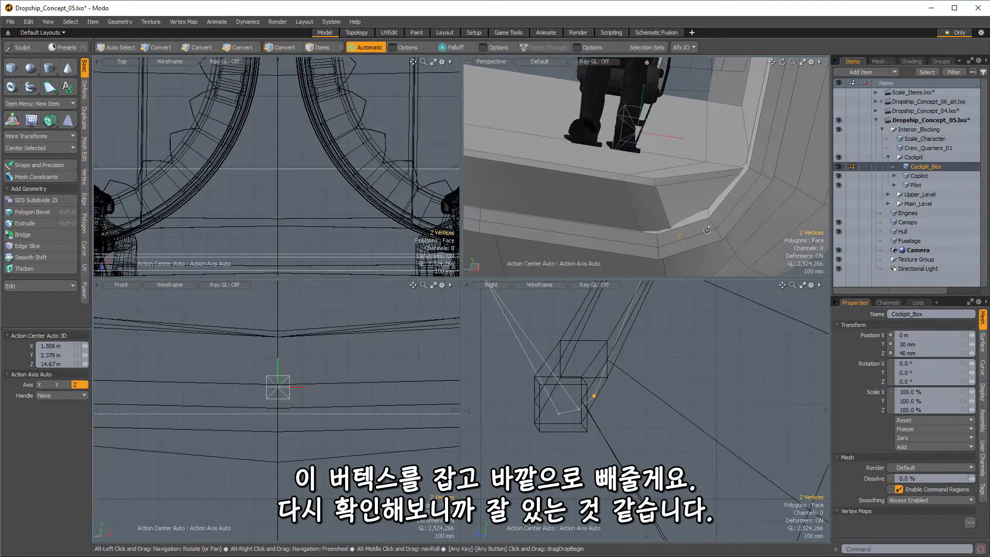
key(w)
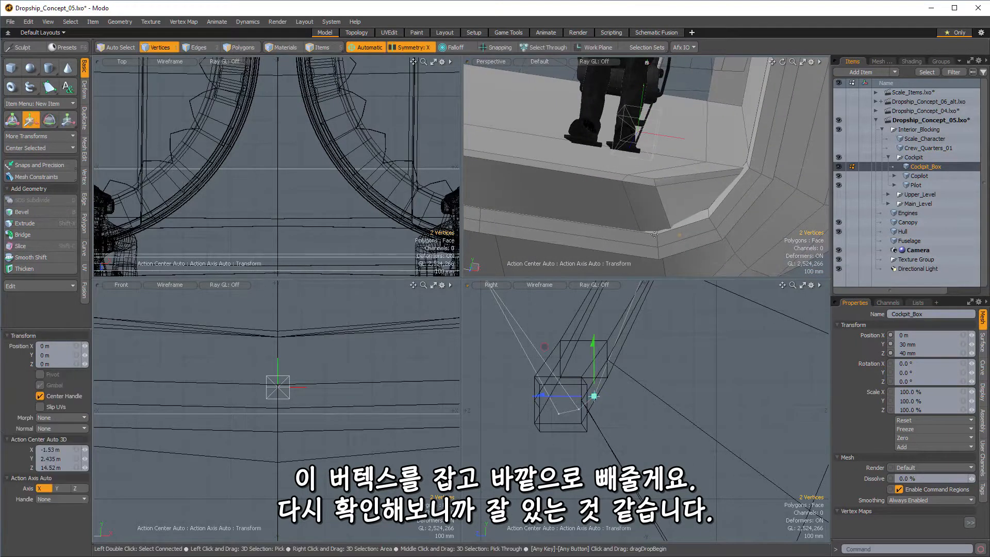
click(682, 222)
alt+drag(683, 224, 735, 234)
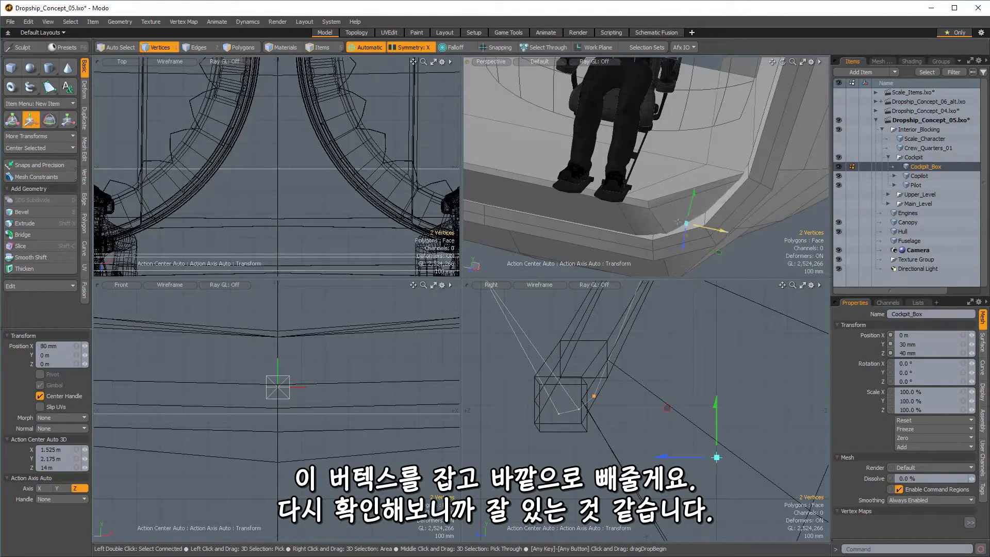
drag(717, 228, 721, 169)
- Move the four upper front vertices of Cockpit_Box -115 mm along Y to clear the overlap with the canopy frame
alt+drag(741, 207, 625, 108)
scroll(599, 425, down, 5)
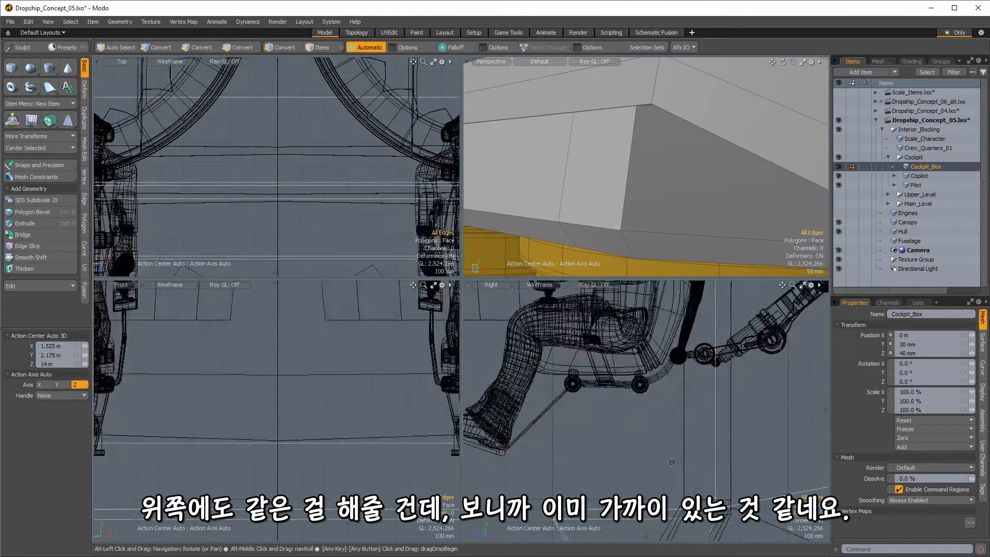
scroll(655, 402, up, 5)
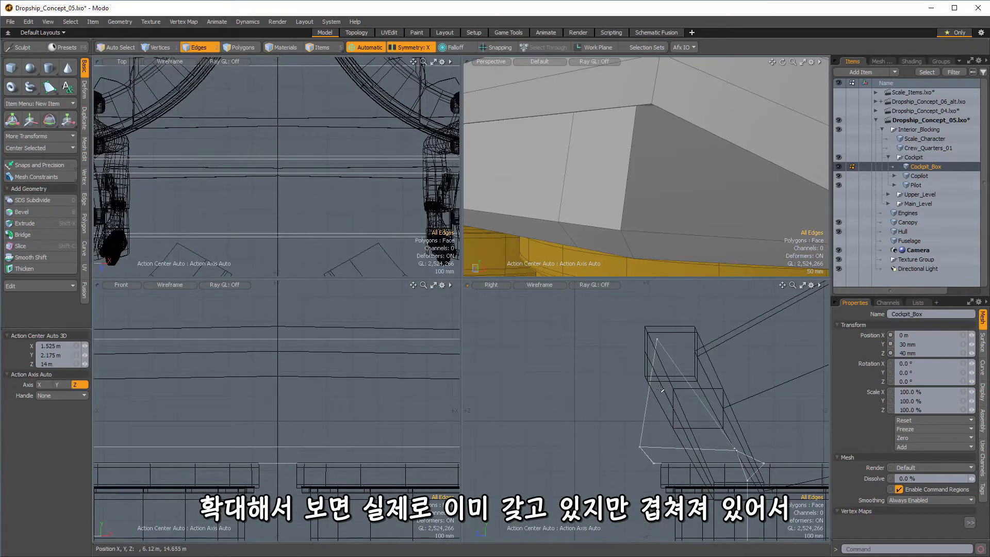
key(w)
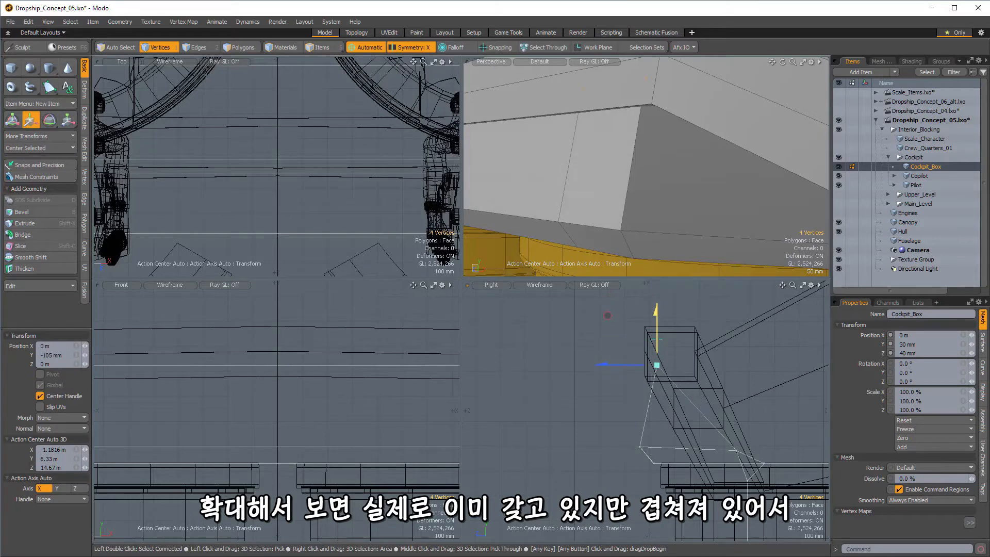
drag(656, 312, 656, 315)
alt+drag(651, 155, 540, 171)
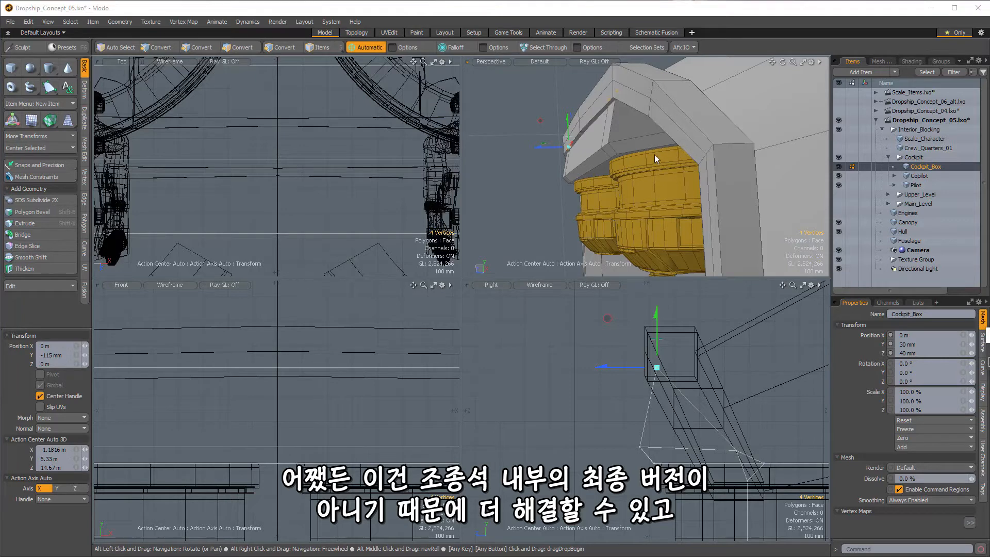
- Select the Canopy mesh and its ring of 24 front-facing polygons
alt+drag(654, 153, 658, 93)
key(alt)
key(5)
click(711, 147)
scroll(707, 154, up, 2)
scroll(674, 139, down, 2)
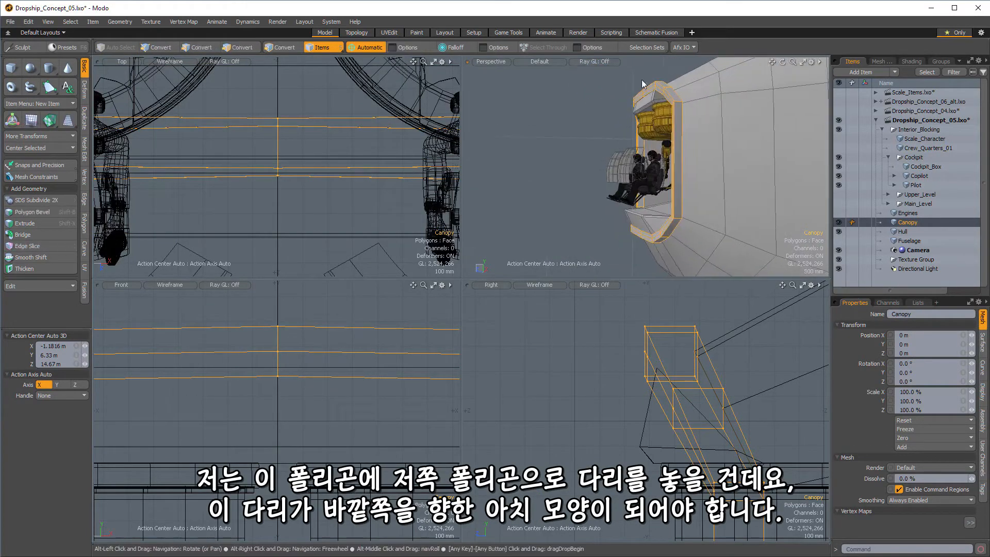
key(1)
scroll(691, 107, up, 2)
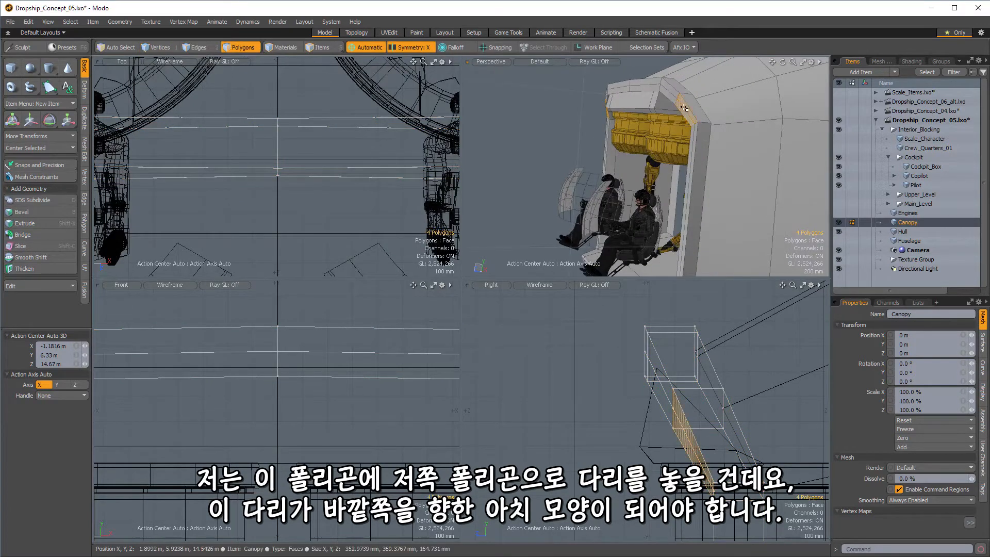
shift+click(669, 89)
alt+drag(669, 88, 621, 110)
scroll(622, 256, down, 2)
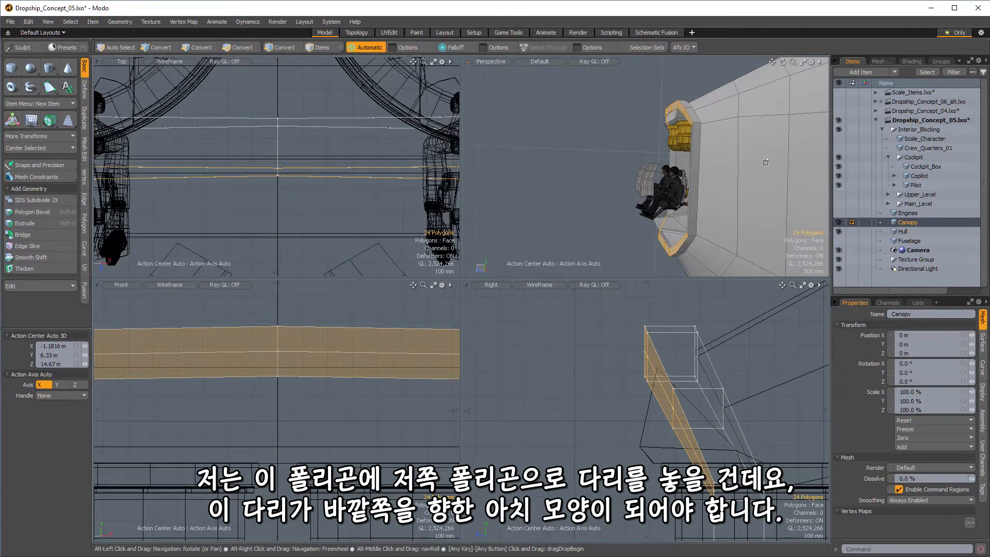
- Copy only the upper arch of 12 front polygons, hide the originals and paste the copy in the Canopy mesh
scroll(634, 225, up, 3)
alt+drag(634, 225, 616, 148)
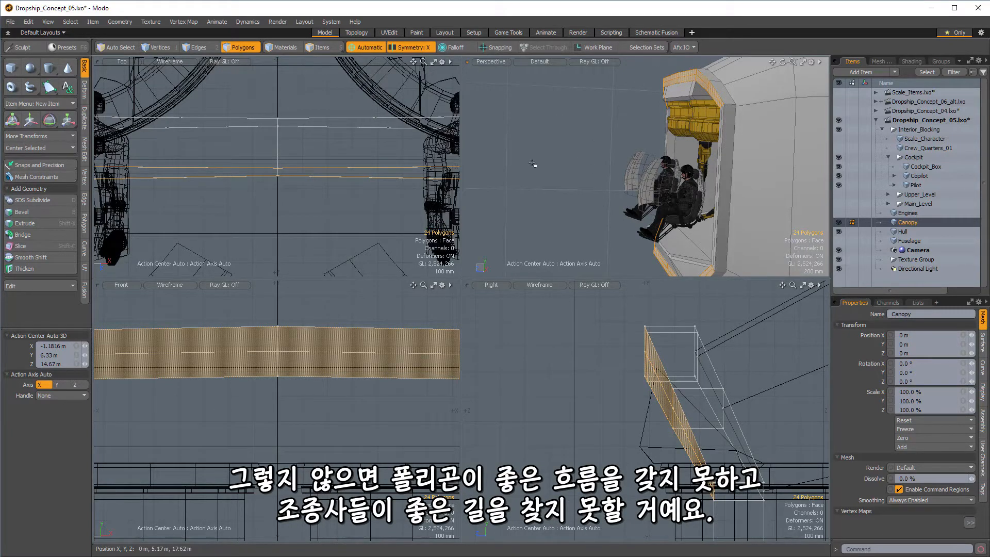
mouse_move(665, 113)
alt+mouse_down()
mouse_move(722, 105)
mouse_move(698, 86)
alt+mouse_up()
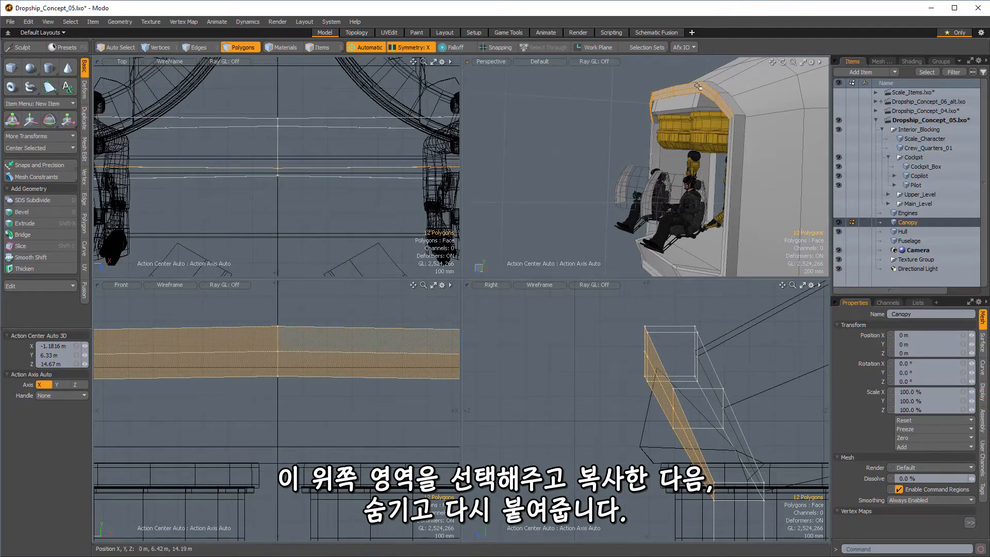
key(h)
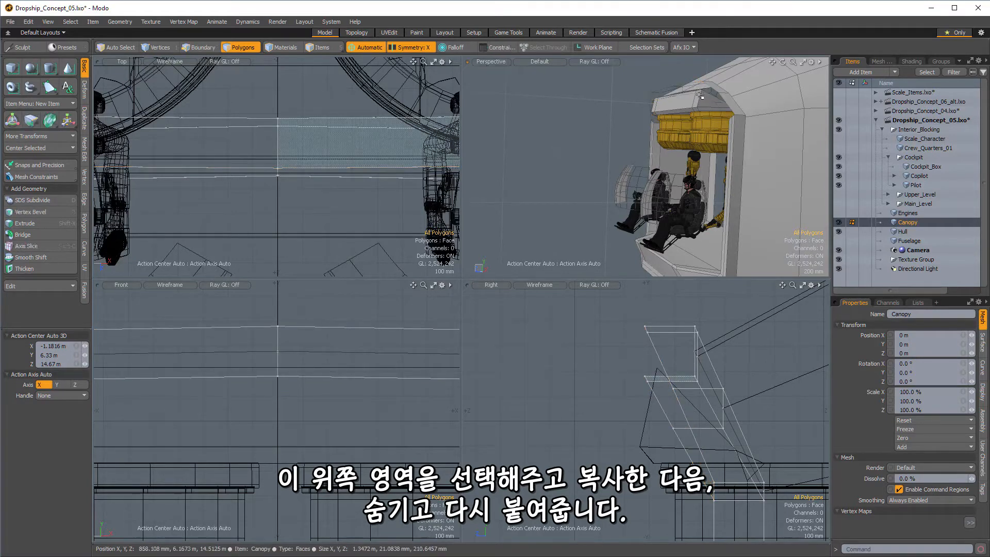
key(ctrl+v)
- Rotate the pasted arch to lie horizontally and move it about -1.43 m in Y and 1.59 m in Z, in front of the pilots
alt+drag(699, 95, 661, 90)
key(e)
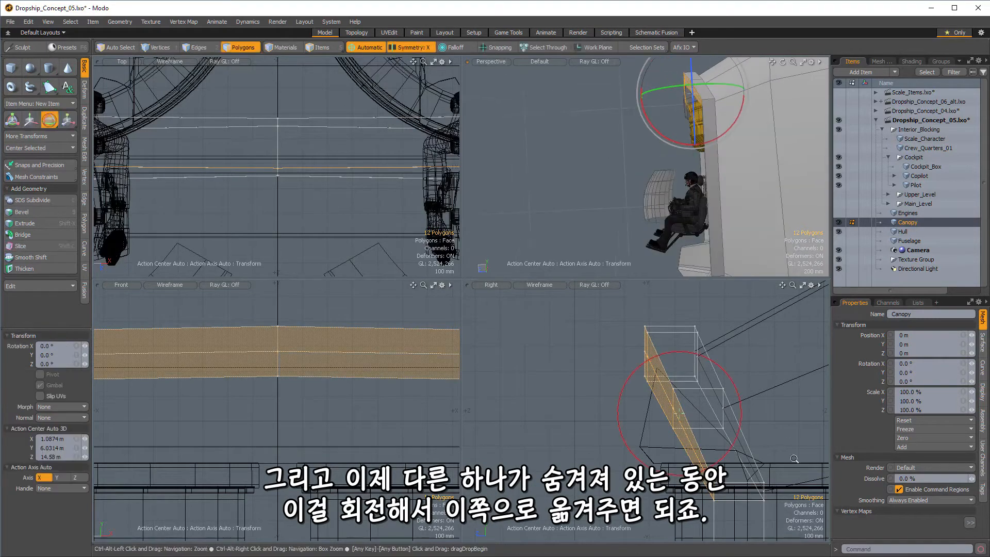
scroll(592, 334, down, 3)
ctrl+drag(591, 334, 585, 330)
key(w)
scroll(640, 360, down, 3)
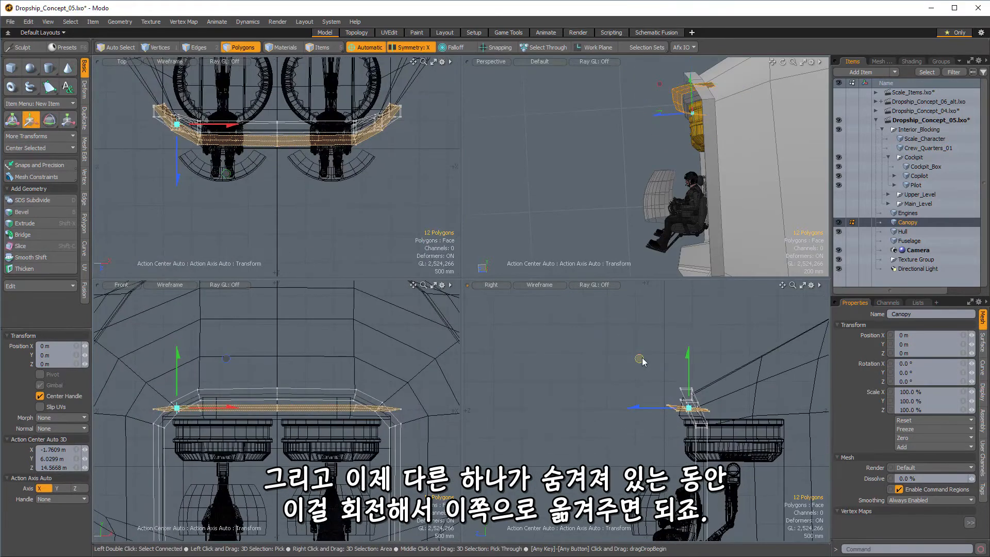
drag(587, 380, 548, 440)
alt+shift+drag(658, 493, 653, 423)
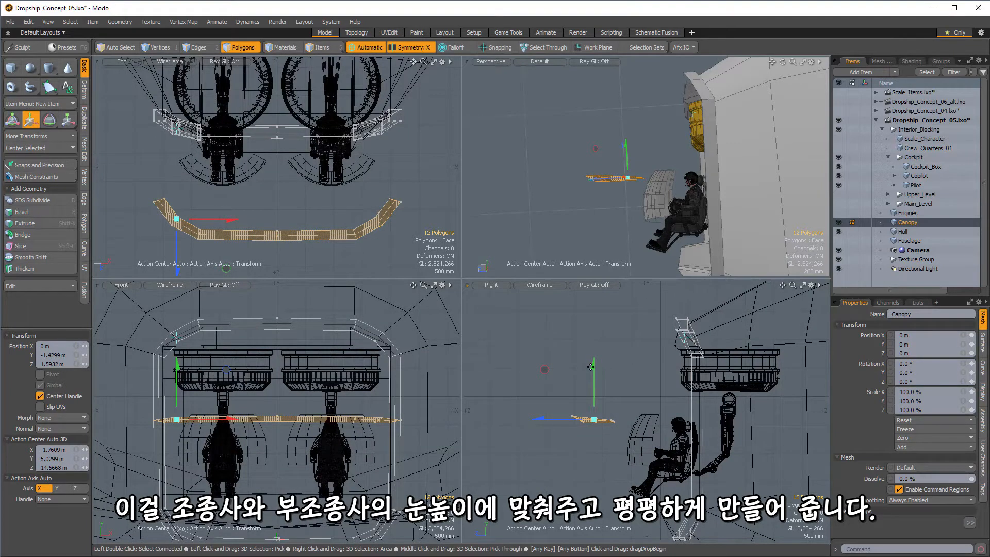
- Flatten the horizontal polygon strip vertically with Scale and unhide the hidden Canopy polygons
key(r)
drag(593, 360, 594, 419)
key(space)
key(u)
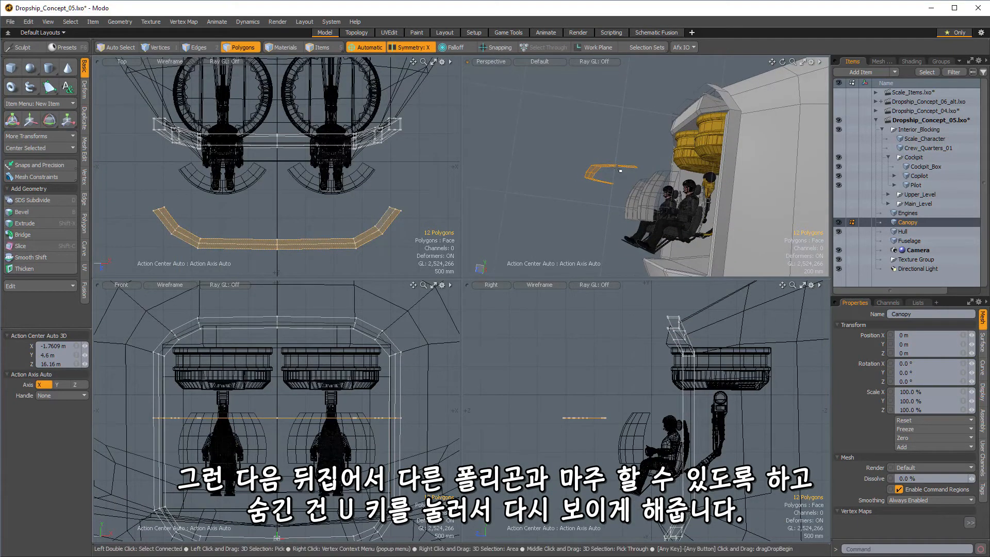
alt+drag(619, 169, 643, 106)
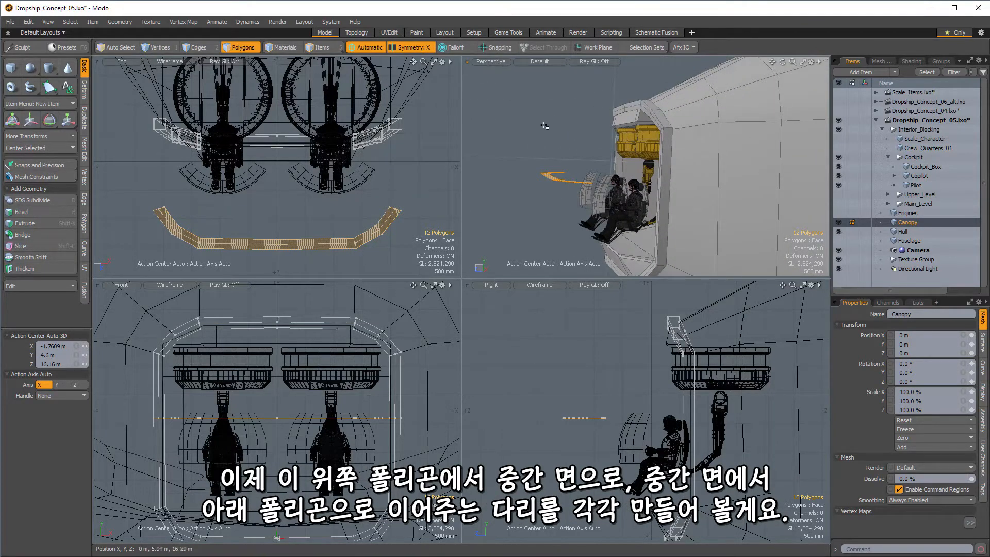
- Try to bridge the frame's upper arch to the floating strip with X symmetry on, testing Reverse Direction, and undo the bridge
alt+drag(551, 183, 551, 135)
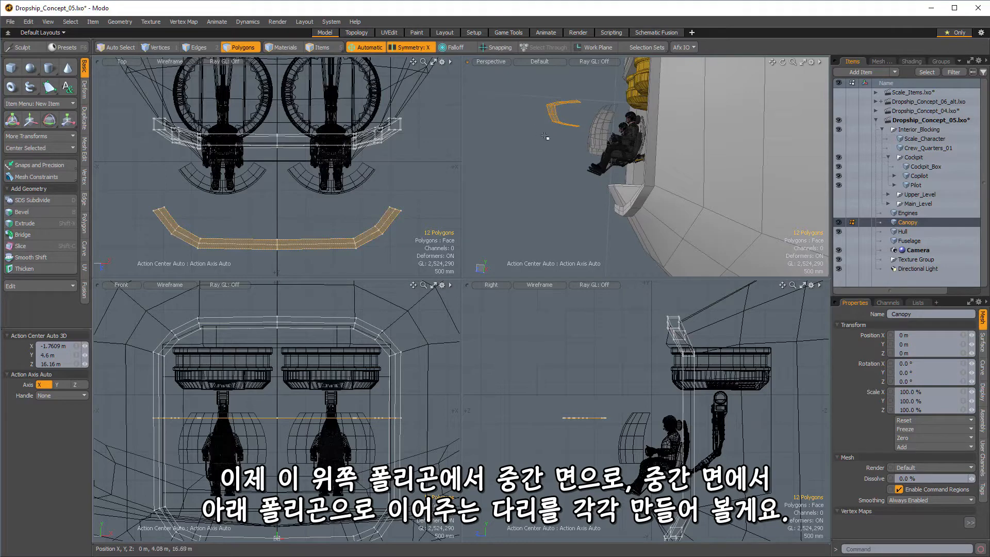
mouse_move(623, 190)
alt+mouse_down()
mouse_move(629, 145)
mouse_move(622, 132)
mouse_move(610, 142)
alt+mouse_up()
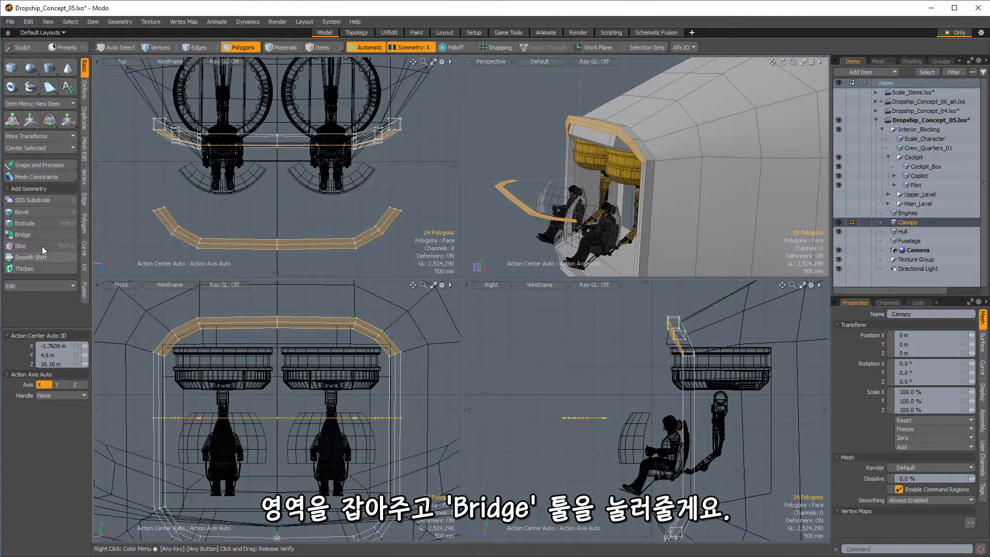
click(52, 234)
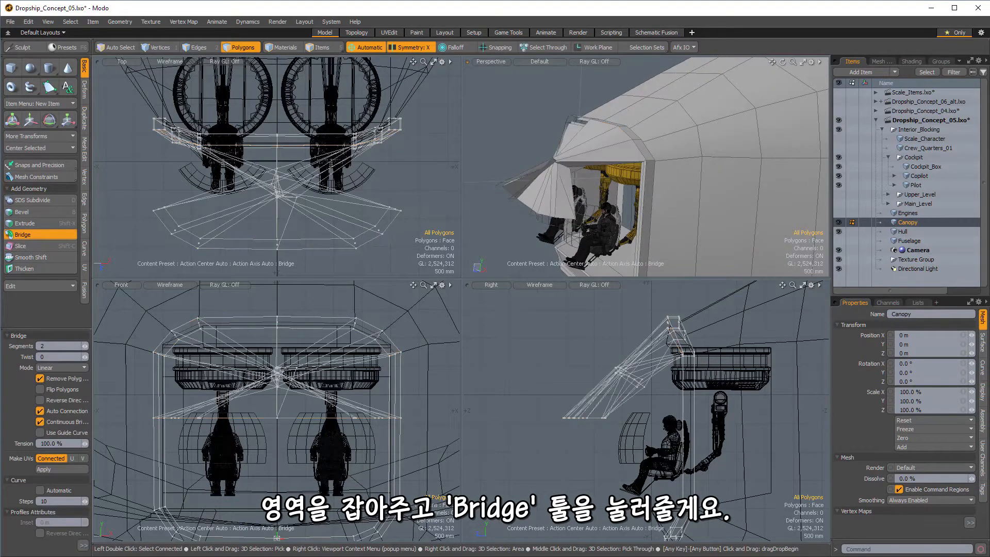
alt+drag(609, 168, 680, 169)
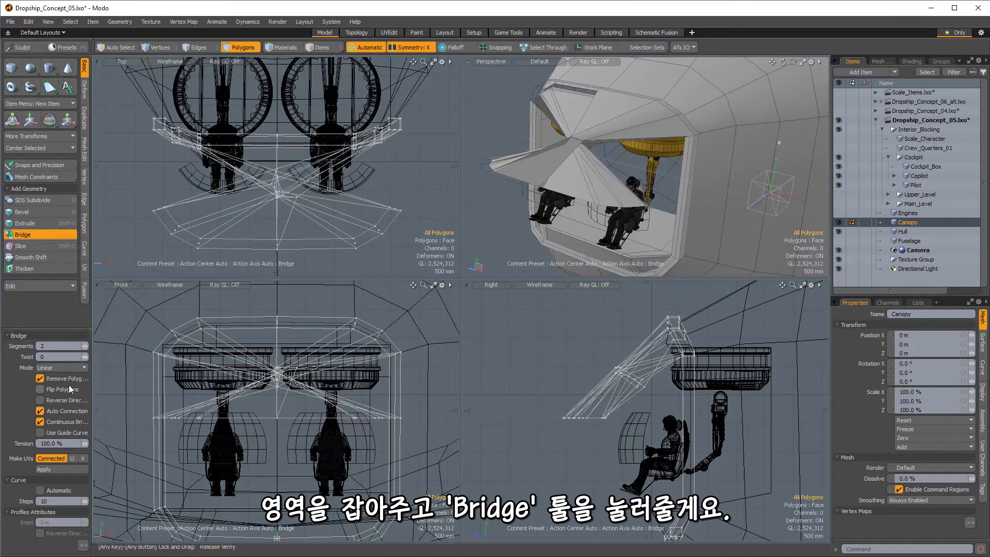
click(40, 401)
alt+drag(654, 201, 710, 120)
click(41, 400)
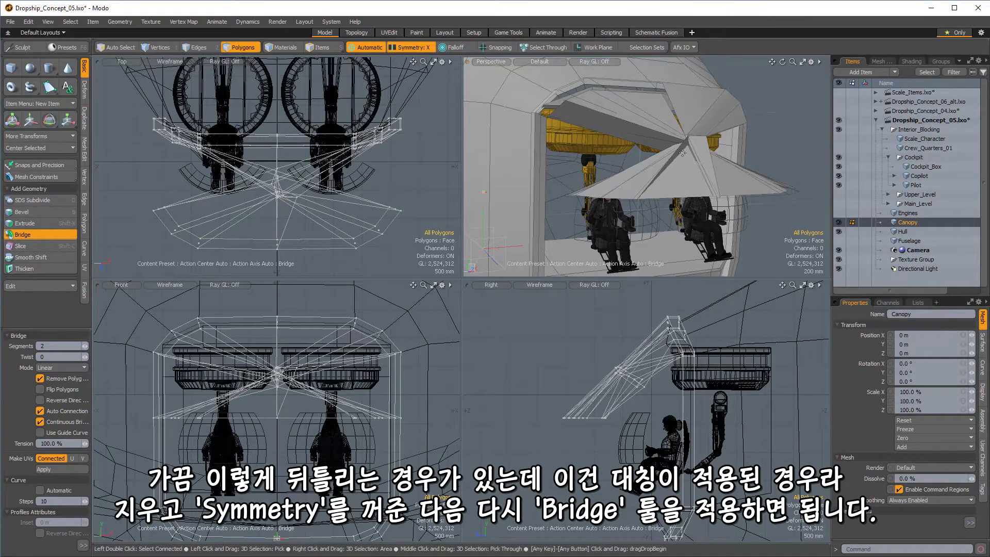
key(ctrl+z)
key(ctrl+z)
- Turn off X symmetry and bridge the upper arch to the floating strip with 2 segments and Reverse Direction enabled
alt+drag(682, 152, 639, 155)
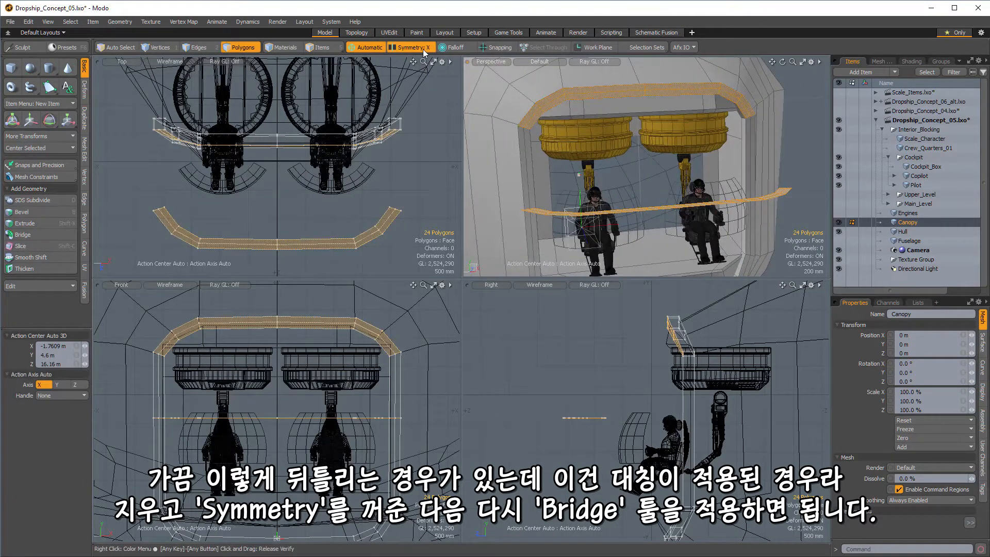
click(422, 48)
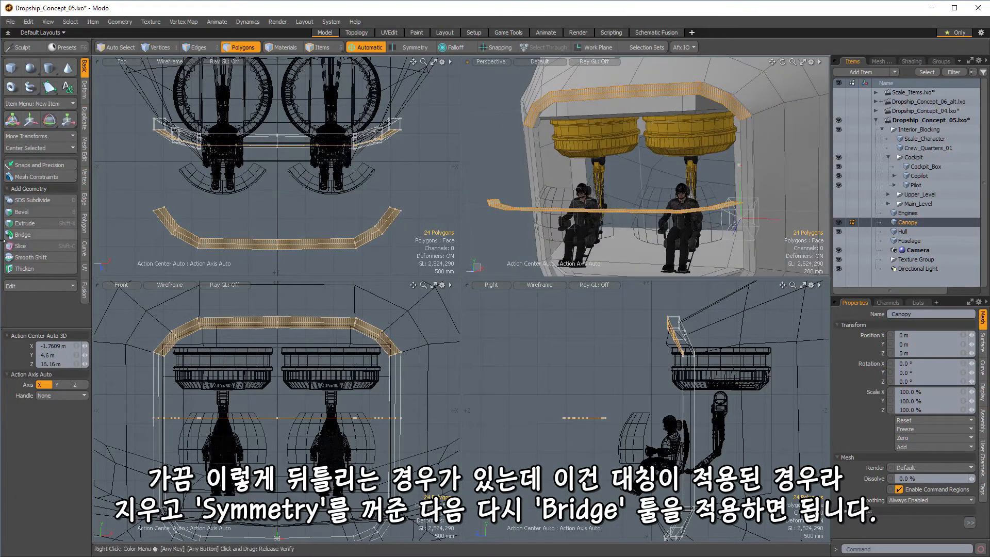
click(13, 236)
click(639, 155)
alt+drag(640, 155, 540, 163)
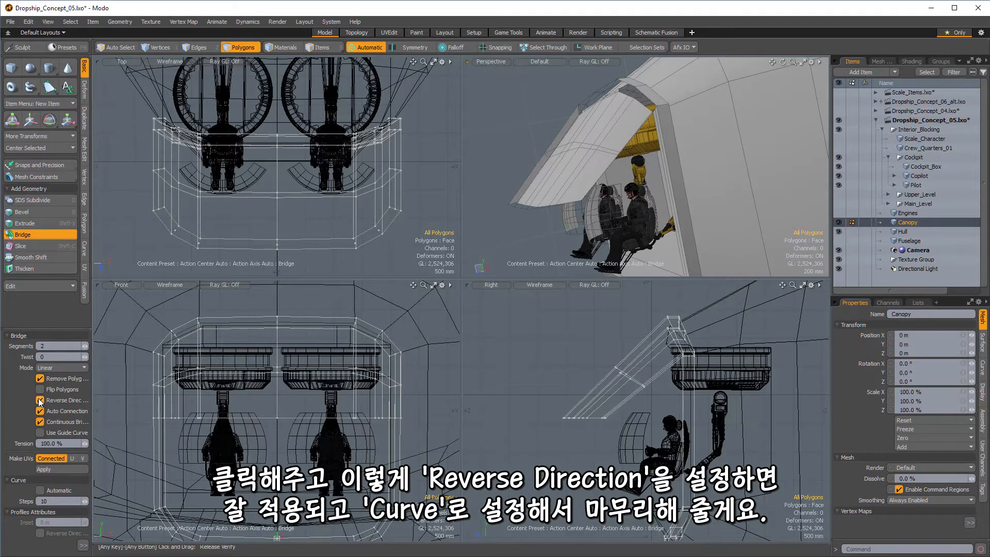
- Set the bridge mode to Curve and disable Remove Polygons to keep the polygons at both ends
alt+drag(600, 169, 554, 97)
click(70, 368)
click(70, 374)
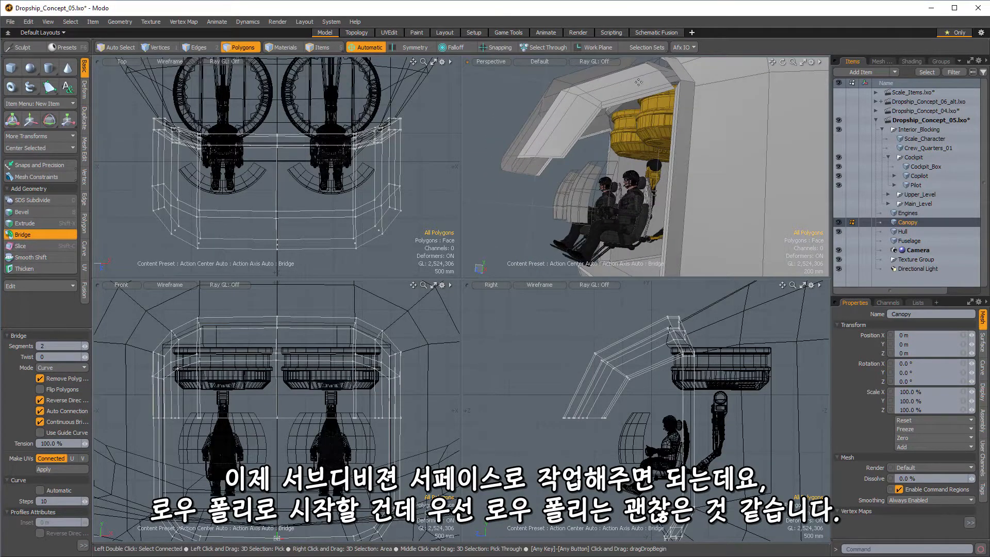
alt+drag(572, 132, 621, 168)
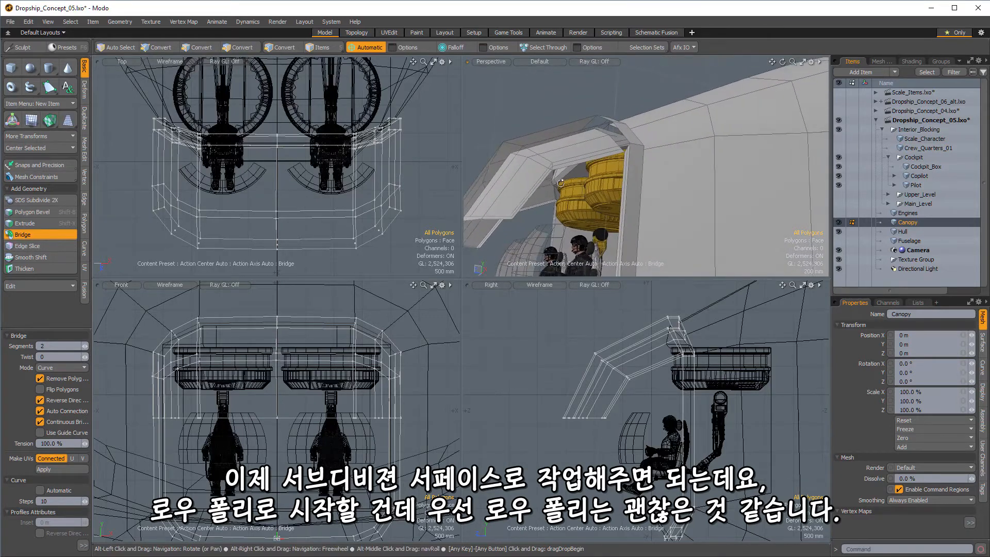
click(39, 379)
alt+drag(562, 155, 656, 132)
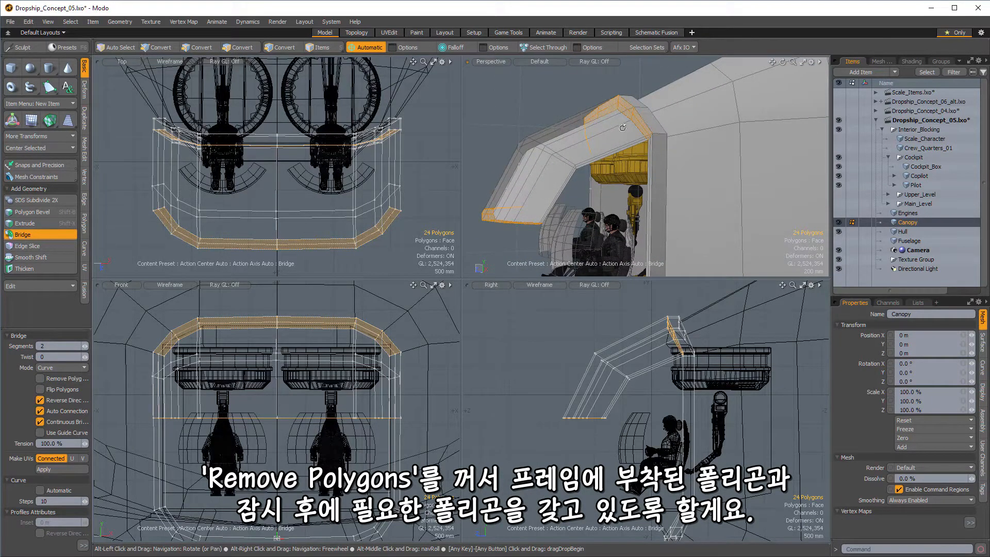
- Select the entire upper bridged canopy section by growing a selection from its free end and flip its polygons
alt+drag(630, 115, 565, 194)
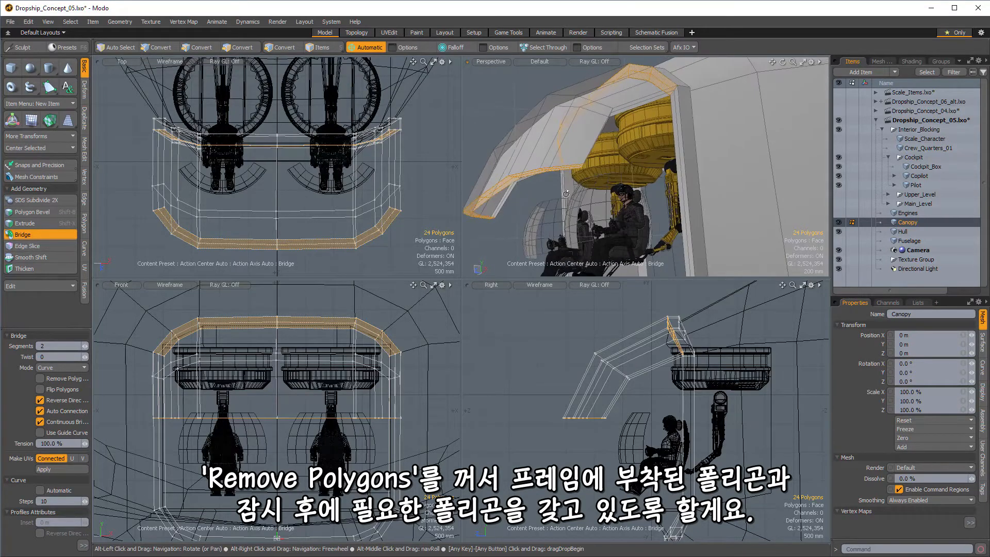
alt+drag(611, 105, 551, 270)
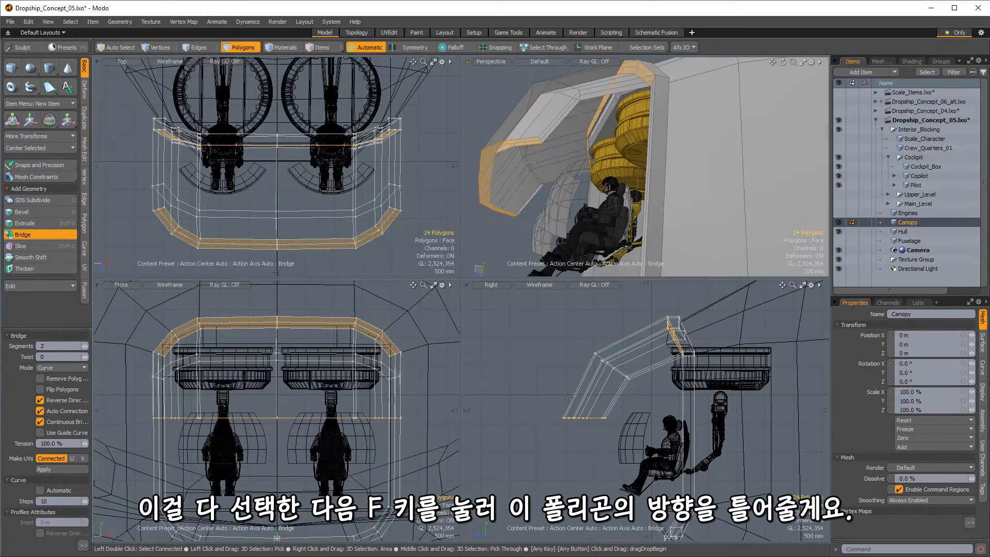
right_drag(565, 399, 547, 442)
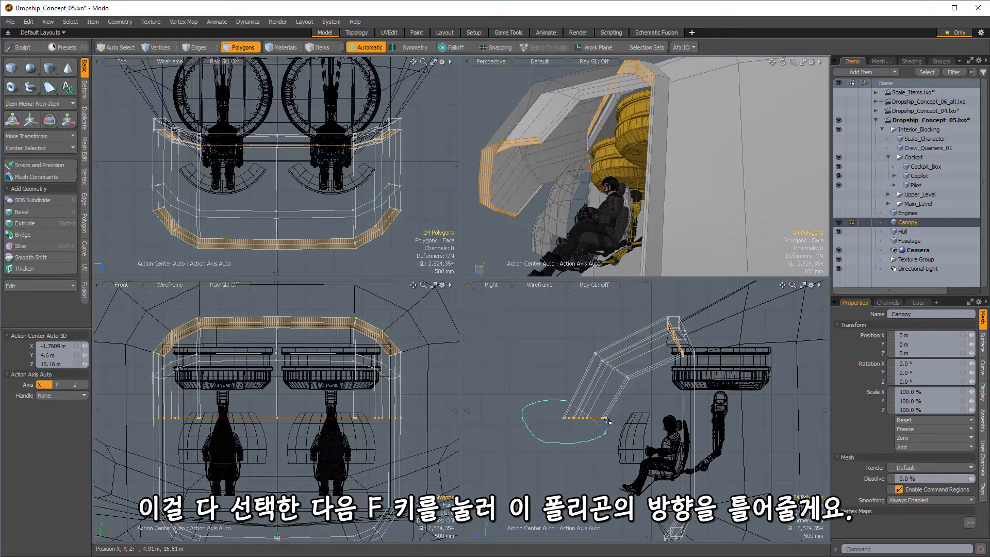
right_drag(609, 421, 621, 407)
key(shift+Up)
key(shift+Up)
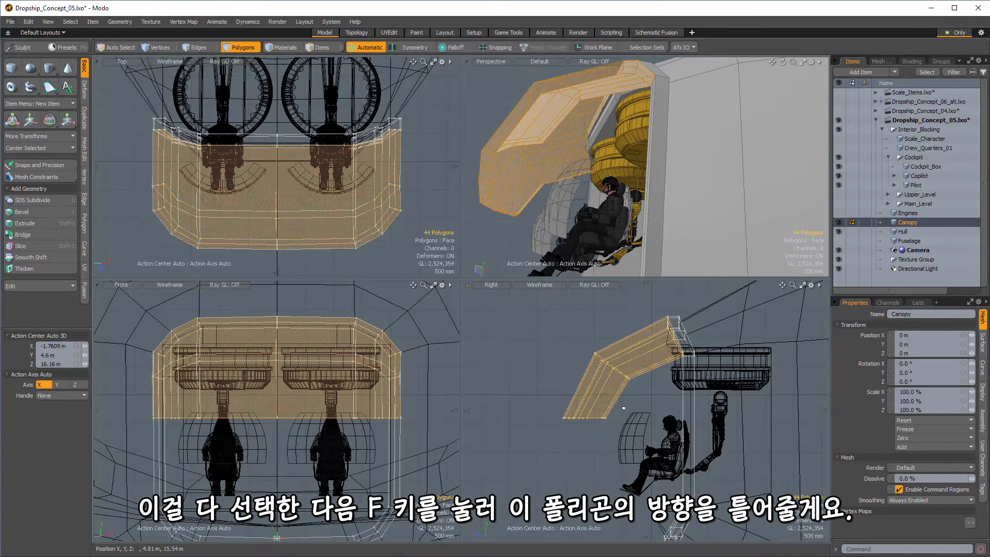
alt+drag(608, 170, 638, 141)
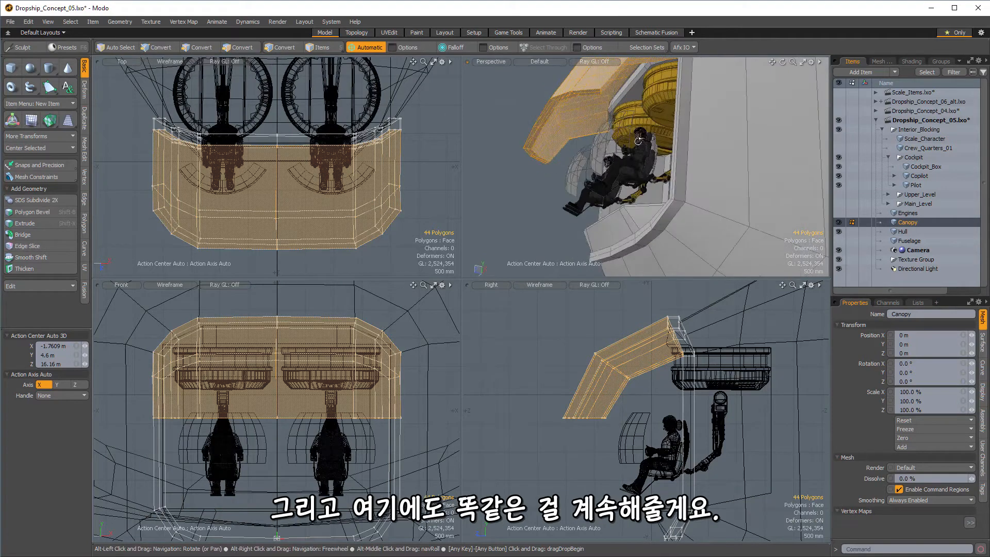
- Bridge the upper section's free end to the frame's lower arch in Curve mode with 2 segments and Reverse Direction disabled
drag(584, 93, 569, 98)
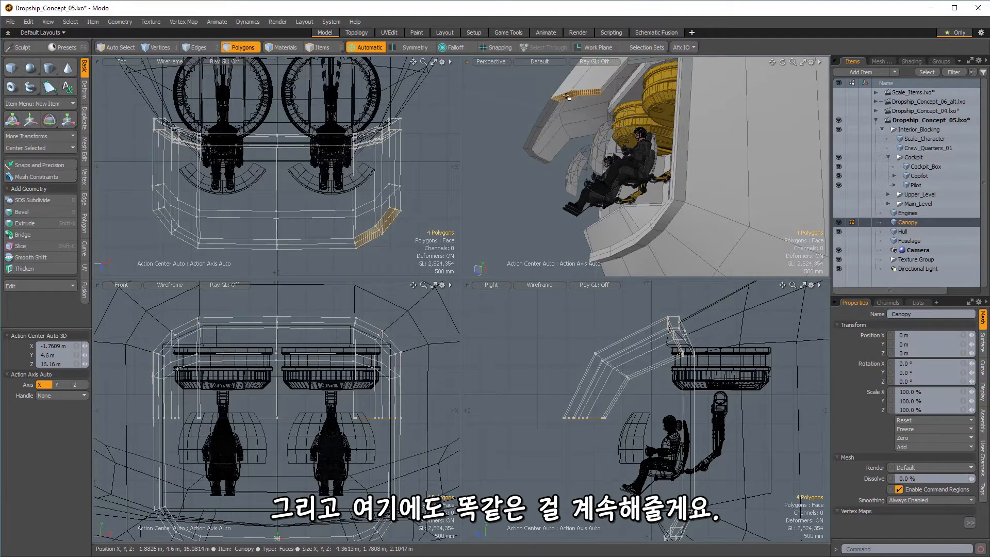
mouse_move(530, 148)
mouse_down()
mouse_move(548, 159)
mouse_move(541, 144)
mouse_up()
ctrl+click(589, 379)
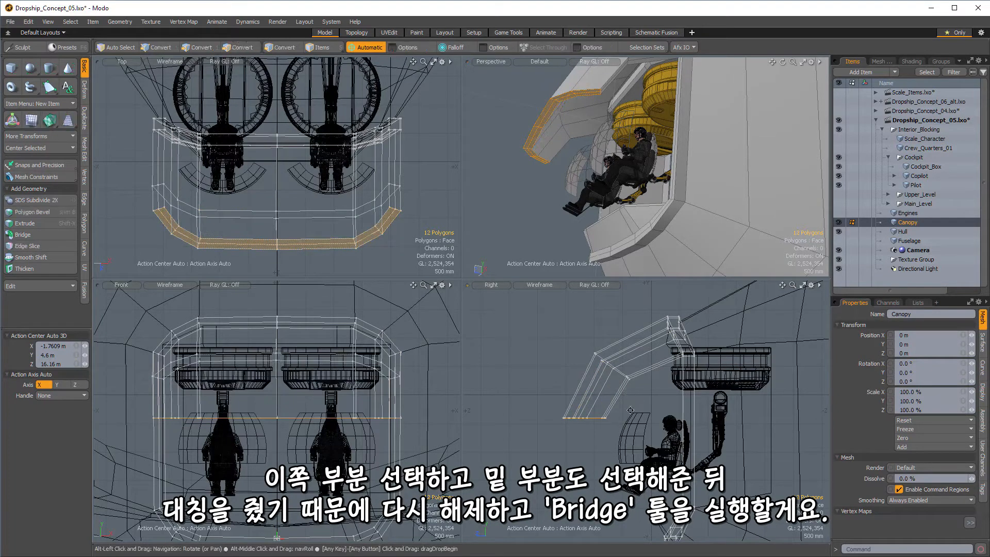
alt+shift+drag(589, 380, 575, 298)
mouse_move(655, 149)
alt+mouse_down()
mouse_move(641, 163)
mouse_move(692, 190)
mouse_move(590, 219)
mouse_move(618, 219)
mouse_move(620, 228)
alt+mouse_up()
shift+click(660, 214)
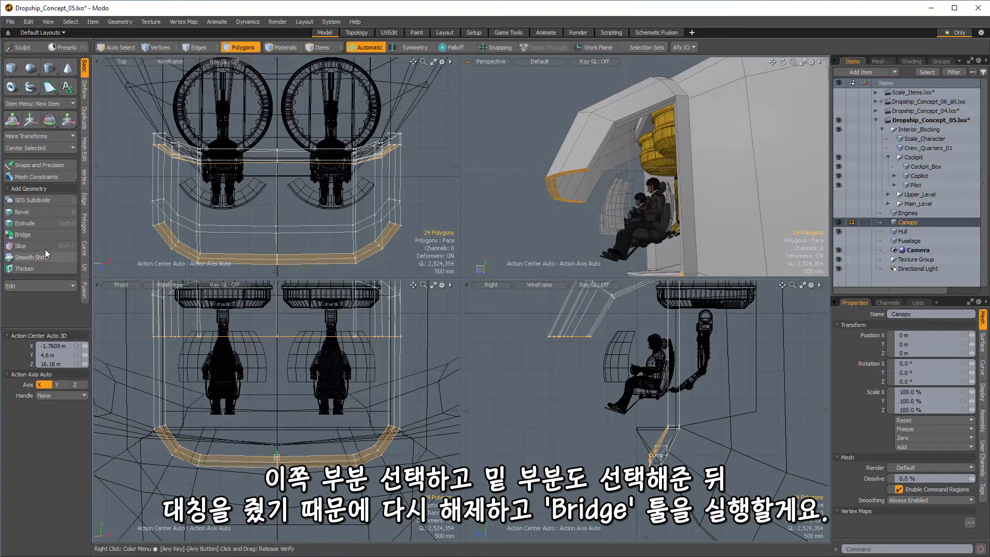
click(32, 236)
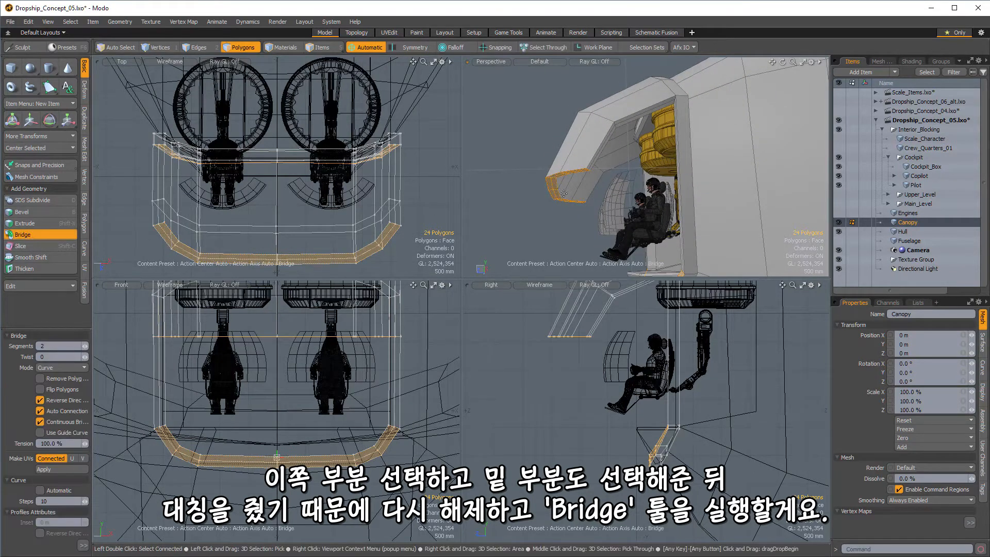
alt+drag(567, 216, 570, 220)
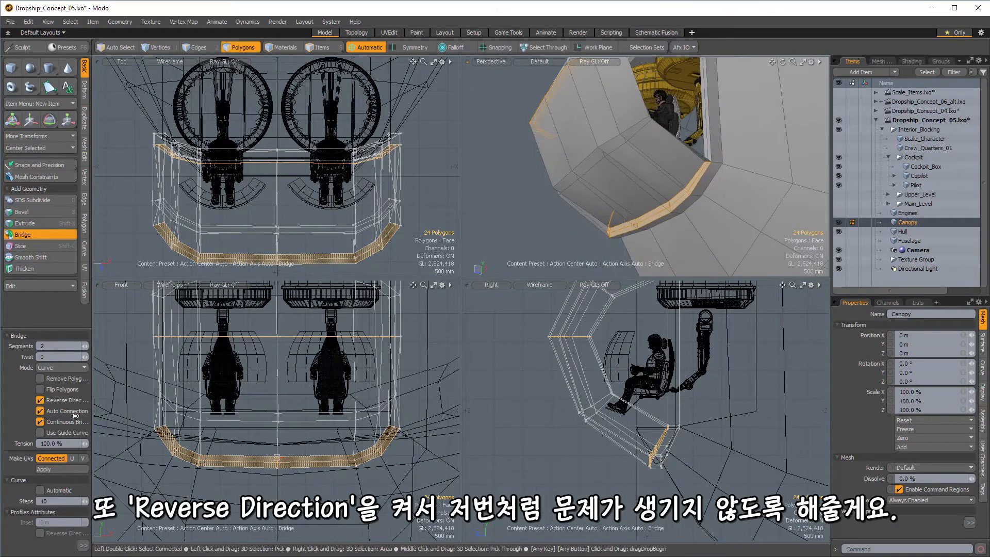
click(40, 400)
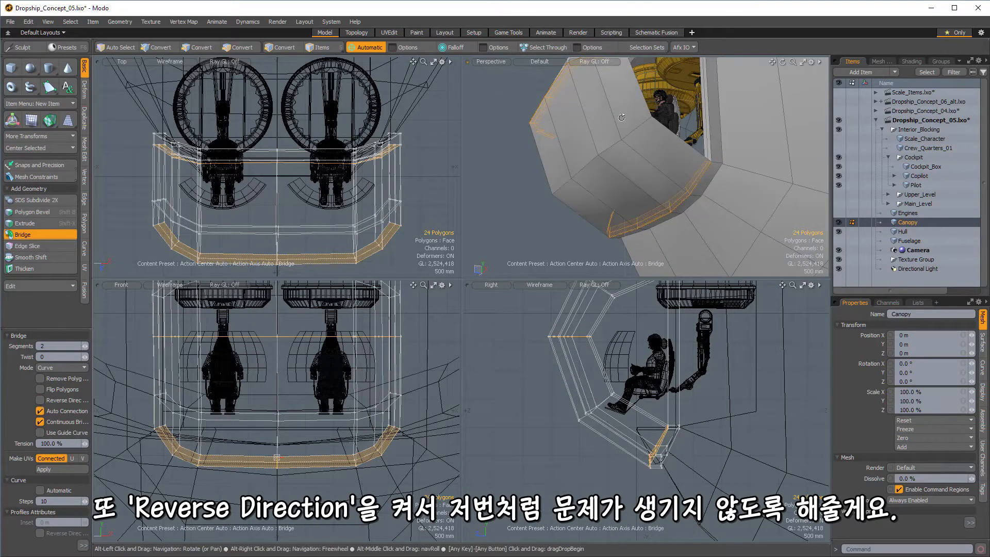
alt+drag(547, 171, 524, 153)
alt+drag(585, 218, 526, 222)
alt+shift+drag(654, 403, 676, 456)
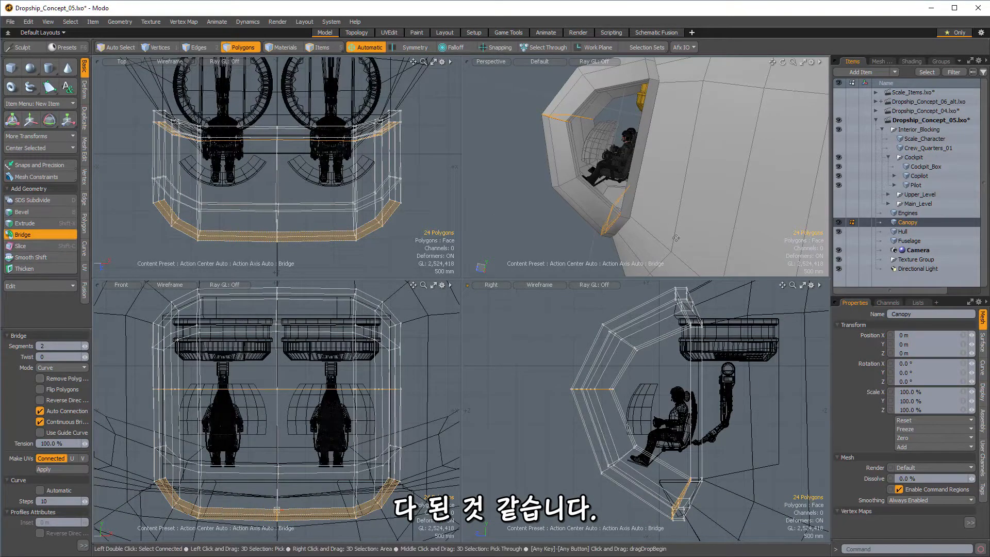
key(space)
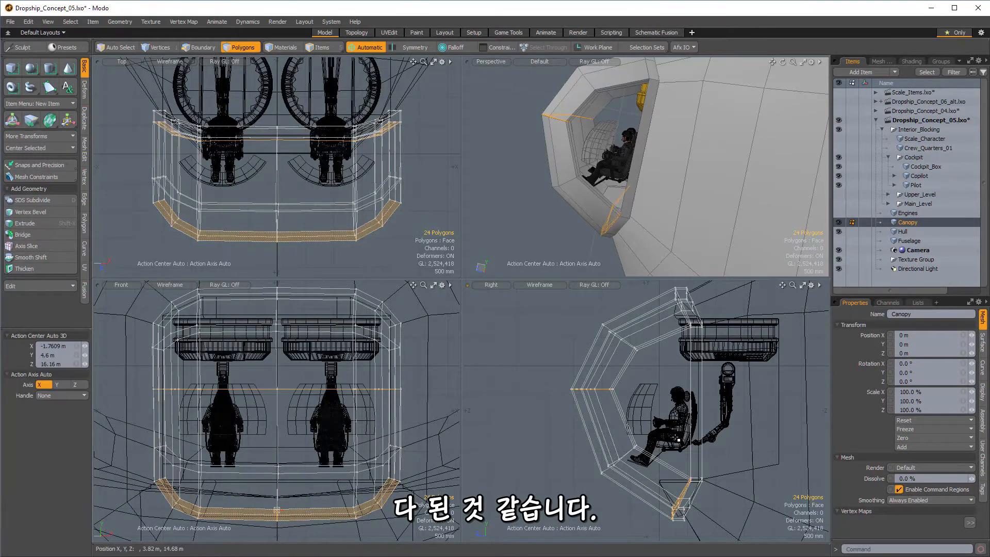
- Deselect the lower frame polygons and delete the flat horizontal polygons left between the two bridged canopy sections
alt+drag(597, 151, 538, 131)
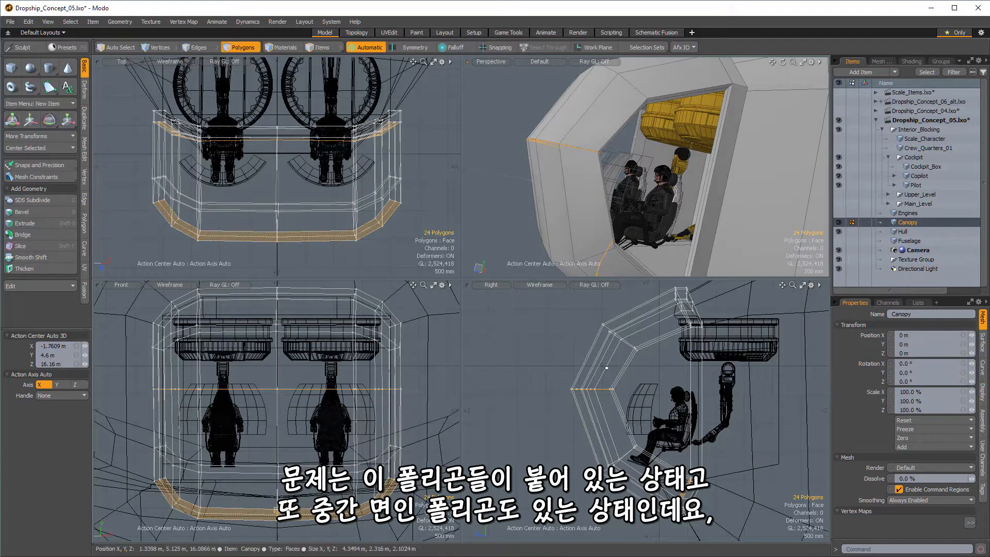
ctrl+drag(675, 455, 594, 533)
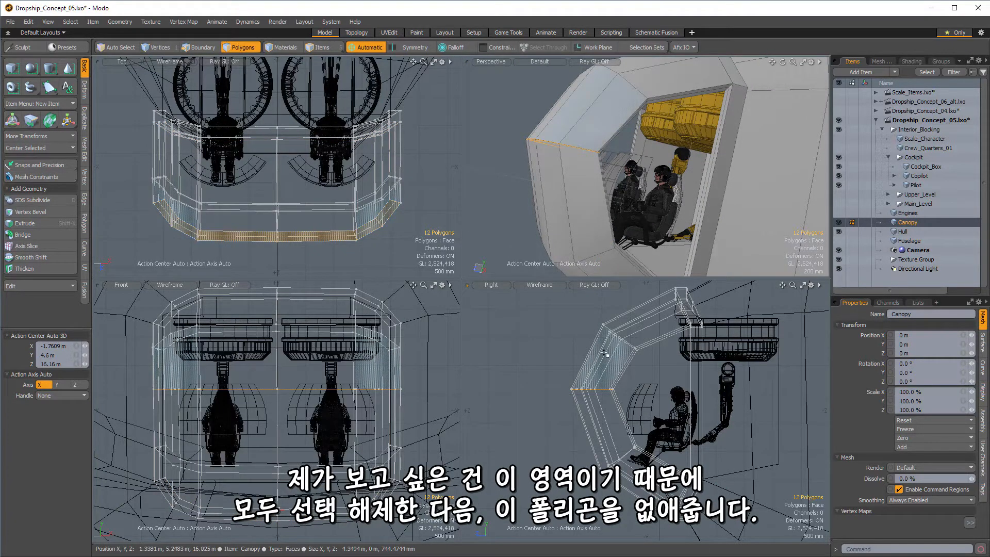
alt+drag(628, 213, 592, 238)
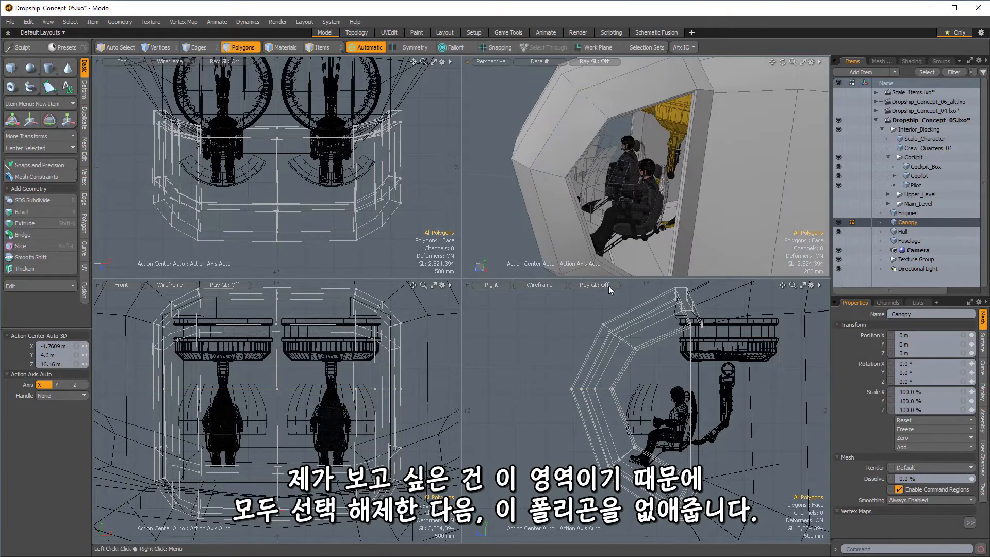
- Select all polygons of the bridged canopy shell, then cut and paste them to detach the shell from the frame
drag(639, 304, 653, 349)
shift+drag(562, 309, 627, 367)
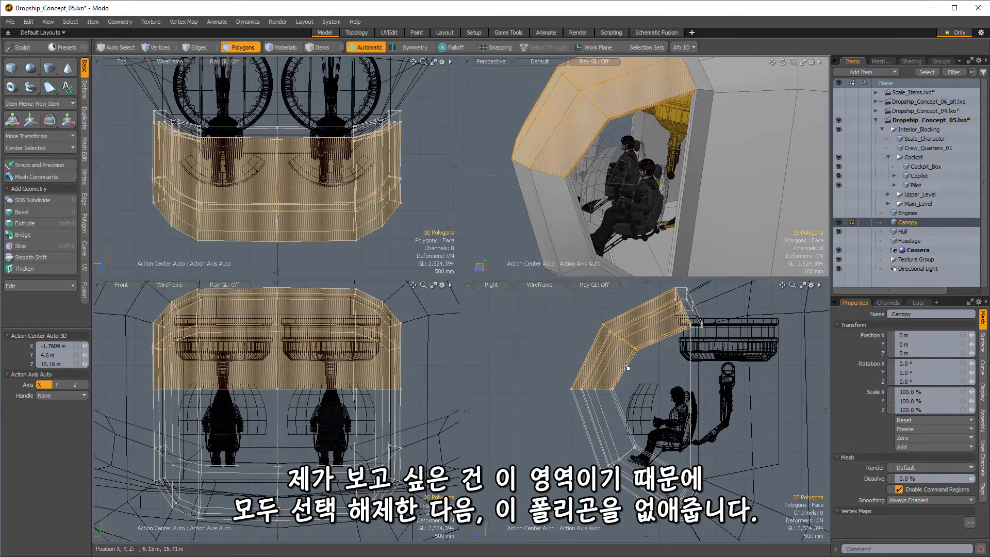
shift+drag(561, 386, 632, 406)
shift+drag(572, 433, 647, 457)
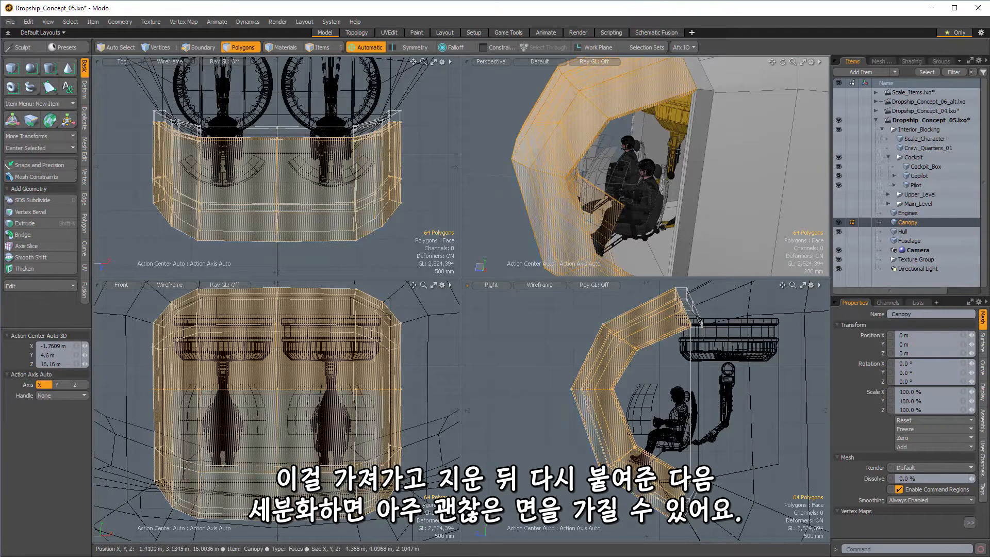
key(ctrl+x)
key(ctrl+v)
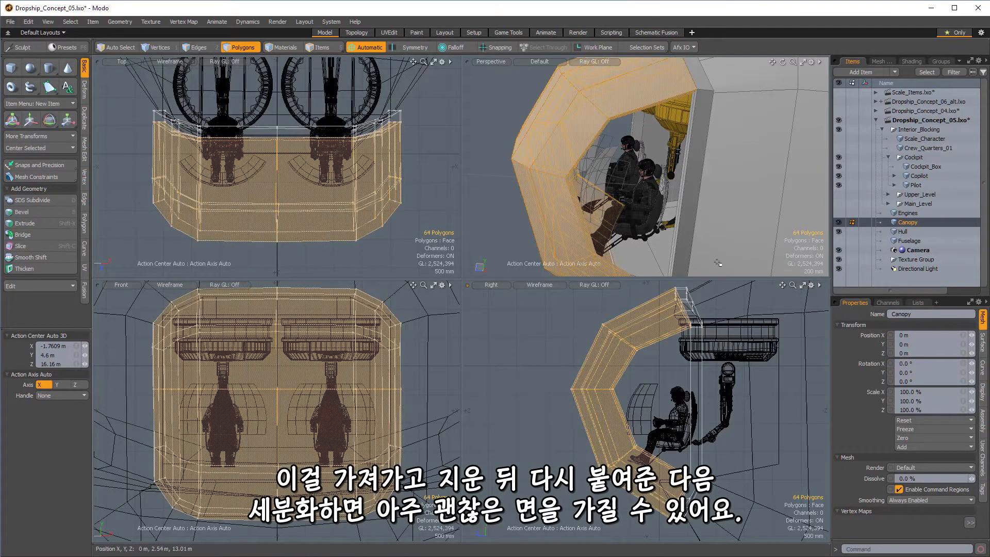
- Convert the detached canopy shell to Catmull-Clark subdivision surfaces
key(d)
alt+drag(670, 170, 394, 225)
key(3)
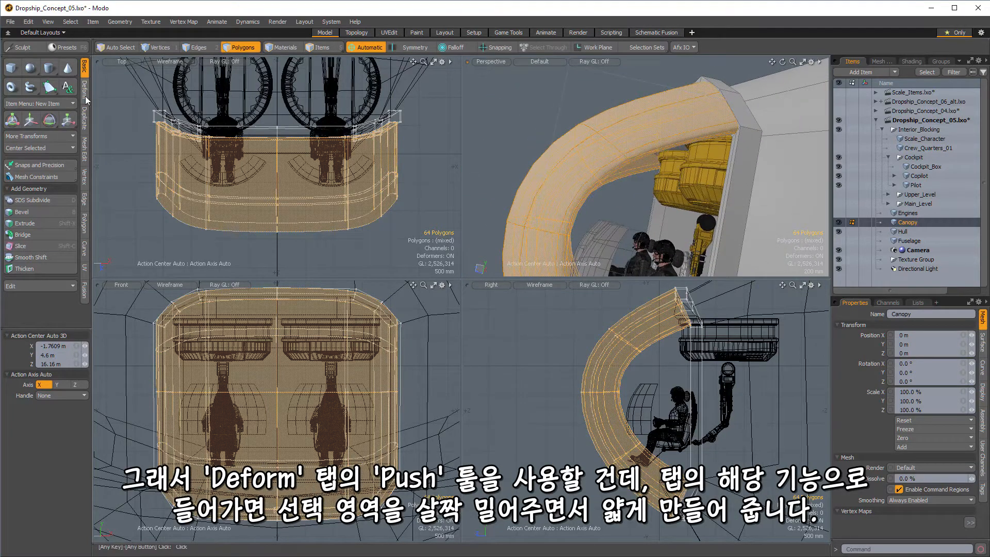
- Thin the canopy shell with the Push tool at a distance of -60 mm, trying slightly larger inward distances as well
click(86, 89)
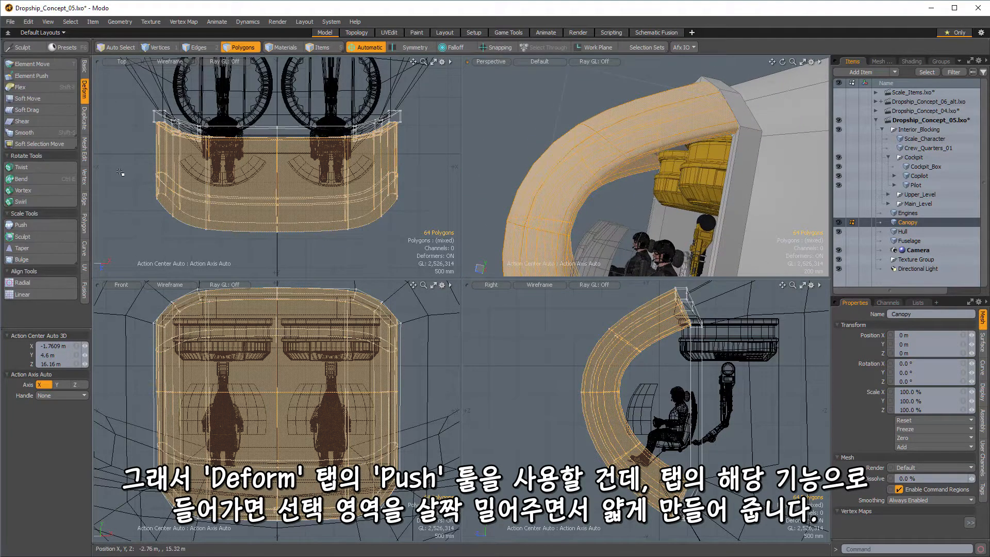
click(42, 225)
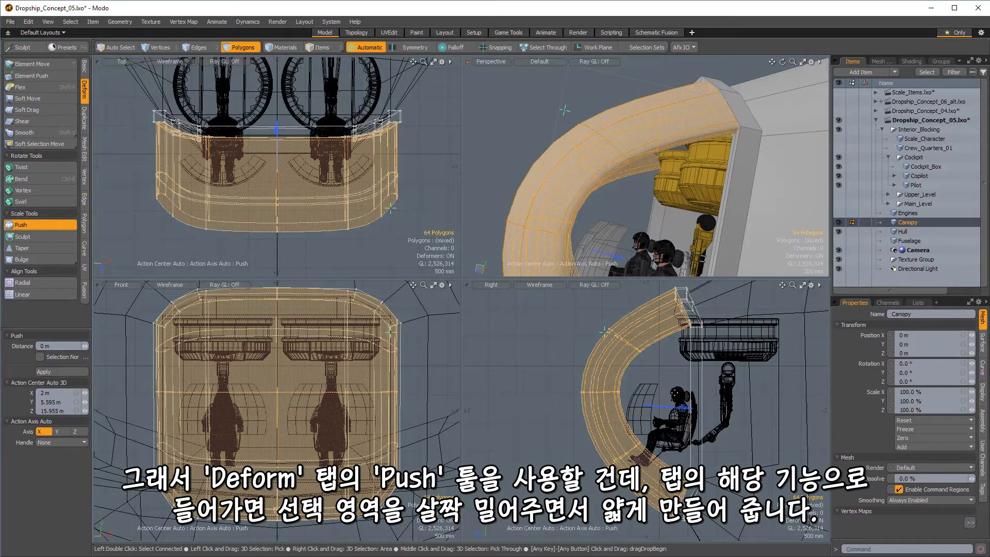
drag(564, 110, 546, 109)
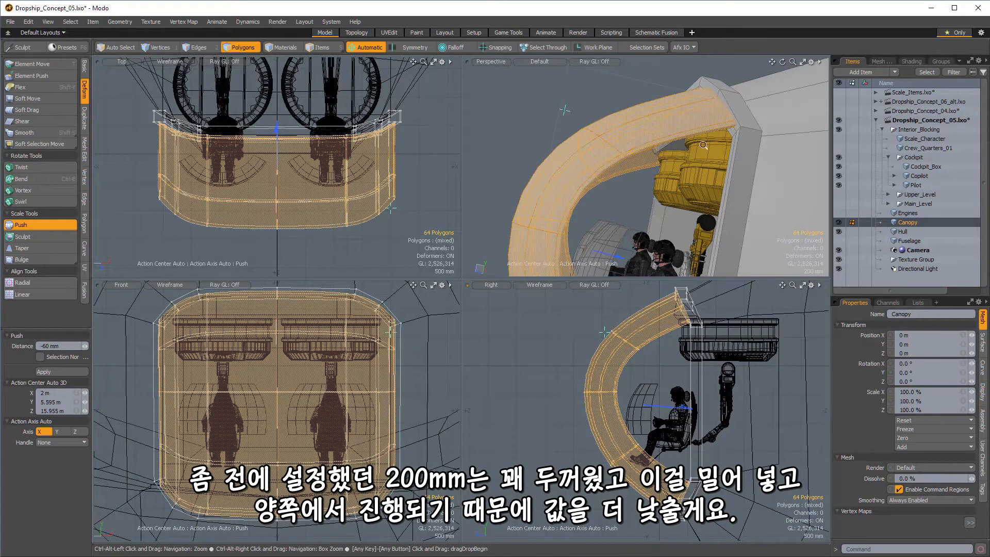
alt+drag(704, 144, 693, 165)
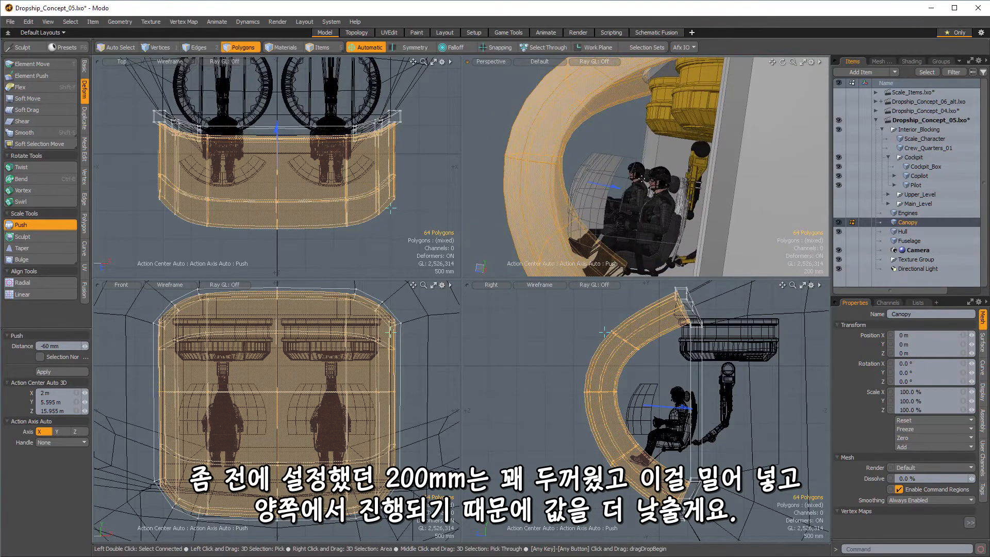
drag(84, 346, 75, 346)
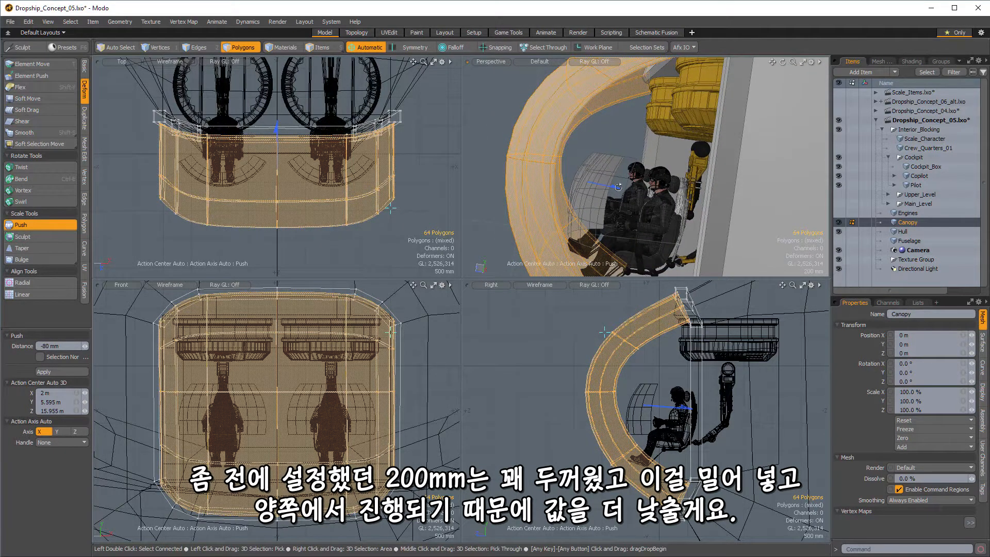
alt+drag(618, 186, 645, 173)
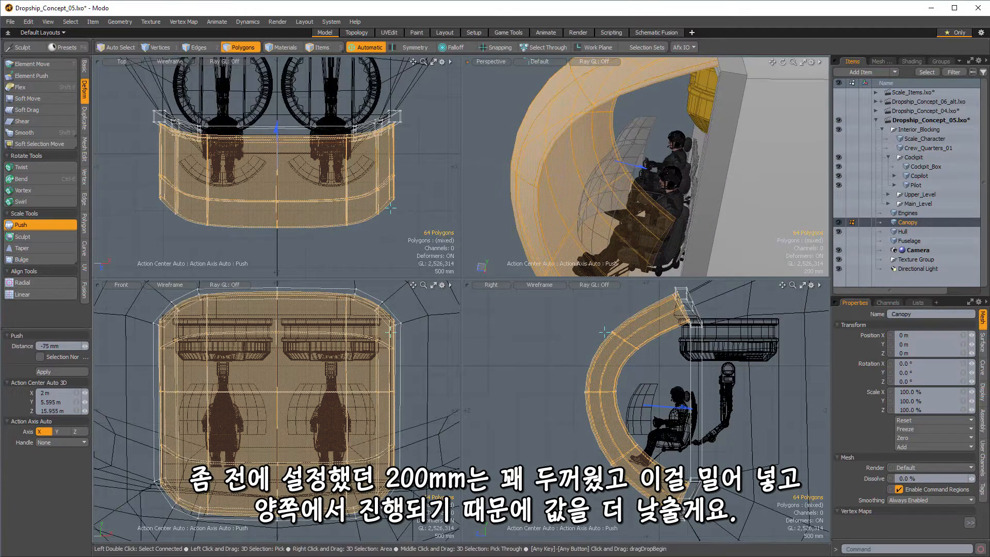
drag(85, 346, 93, 345)
alt+drag(645, 155, 671, 149)
key(space)
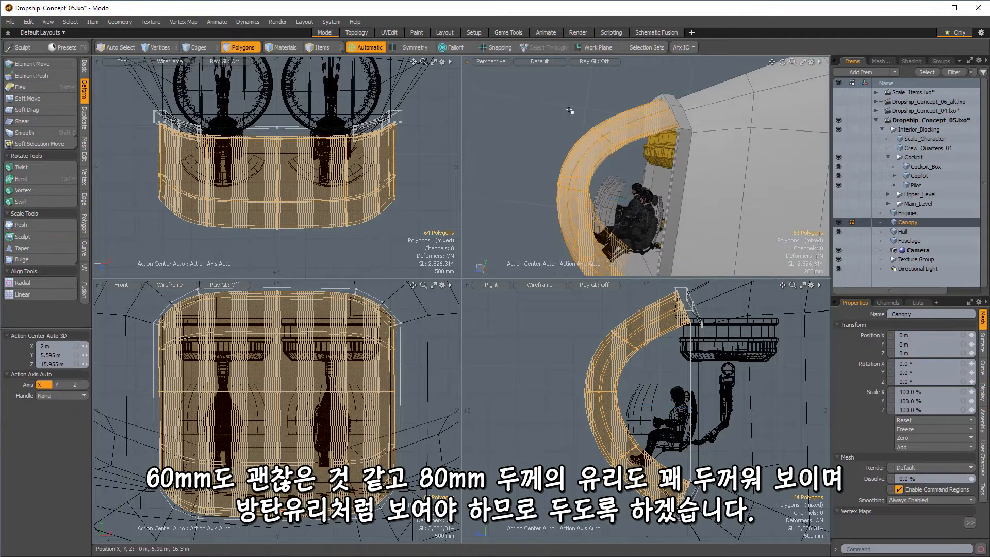
- Isolate the canopy glass by hiding the unselected polygons and making inactive meshes invisible in the perspective viewport
click(572, 113)
alt+drag(580, 116, 778, 161)
alt+shift+drag(665, 180, 676, 150)
alt+drag(714, 84, 706, 154)
double_click(677, 163)
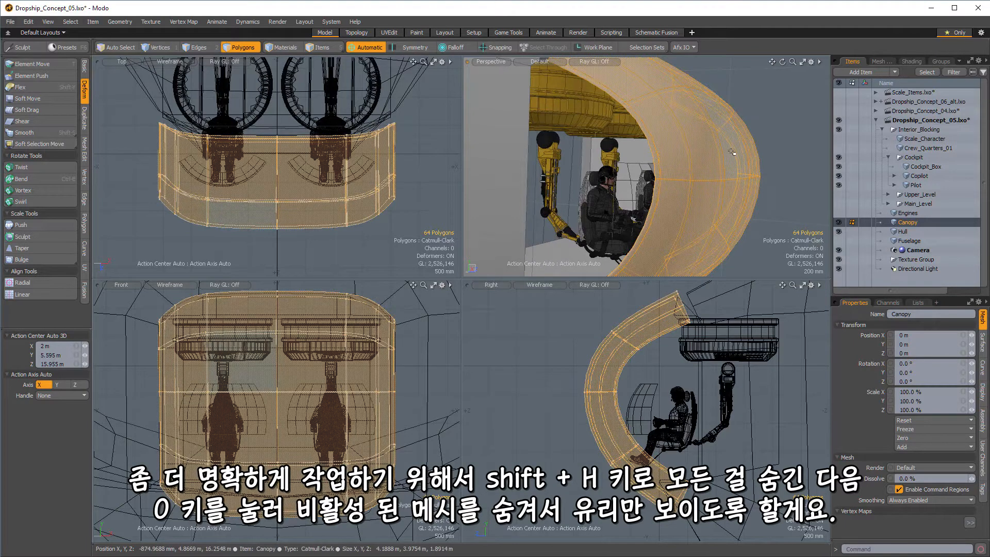
key(o)
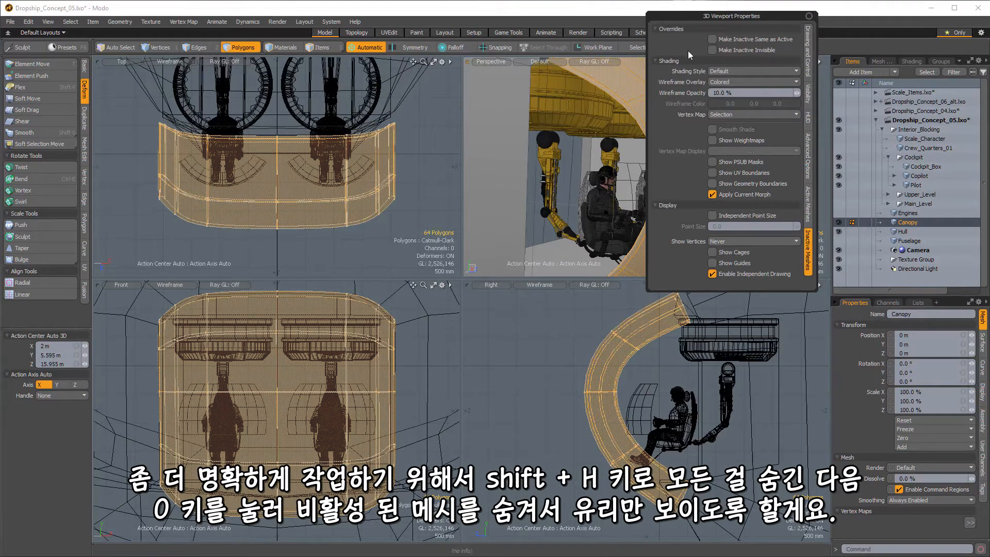
click(712, 50)
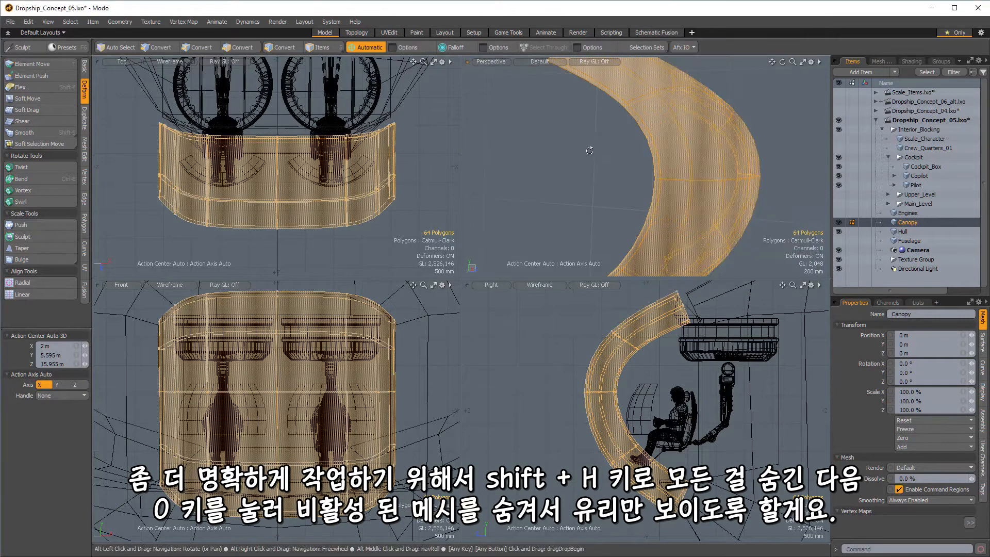
- Select the rim polygons along both side edges of the canopy glass, with X symmetry turned on, and delete them
scroll(710, 142, up, 5)
key(KP_0)
alt+drag(598, 186, 560, 234)
click(627, 267)
scroll(559, 233, up, 3)
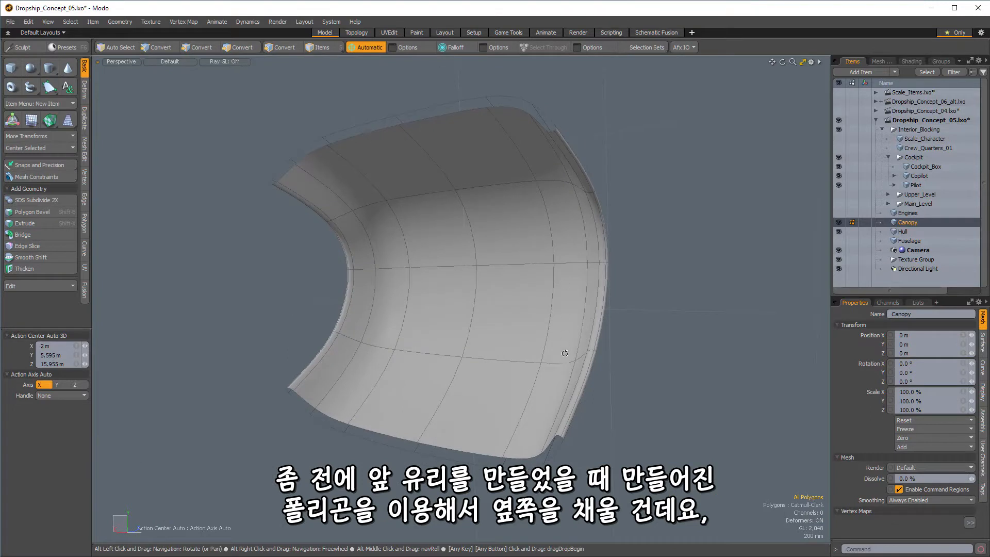
shift+click(561, 142)
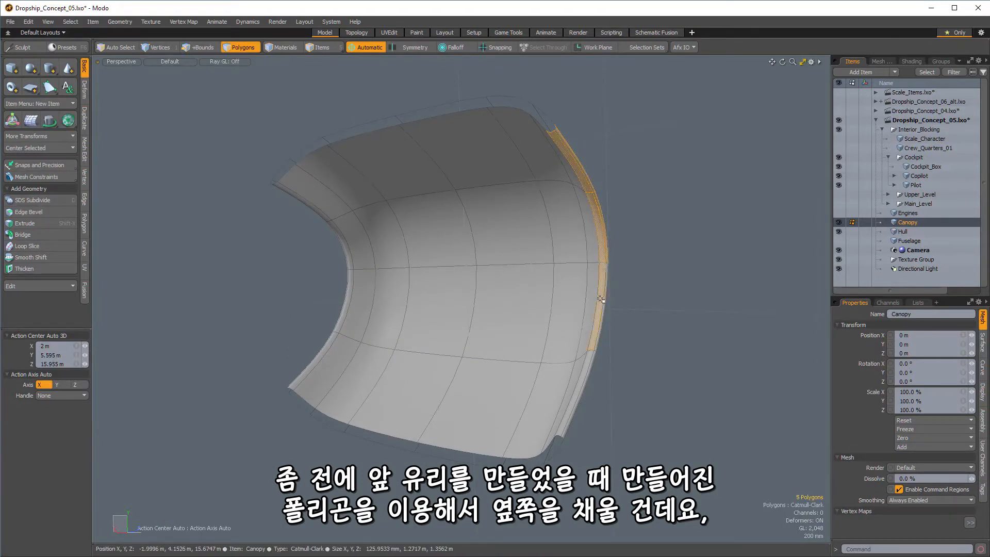
alt+drag(585, 368, 508, 320)
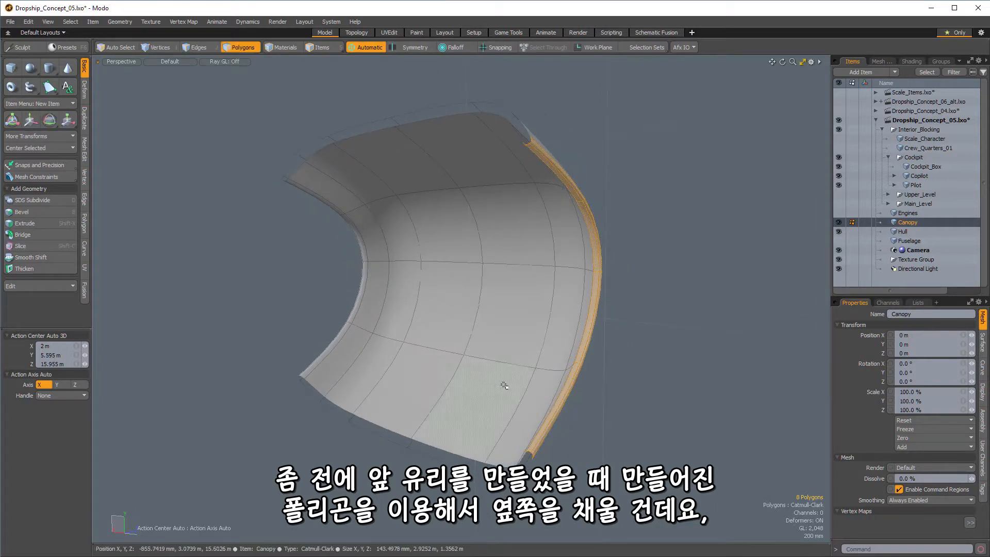
click(412, 49)
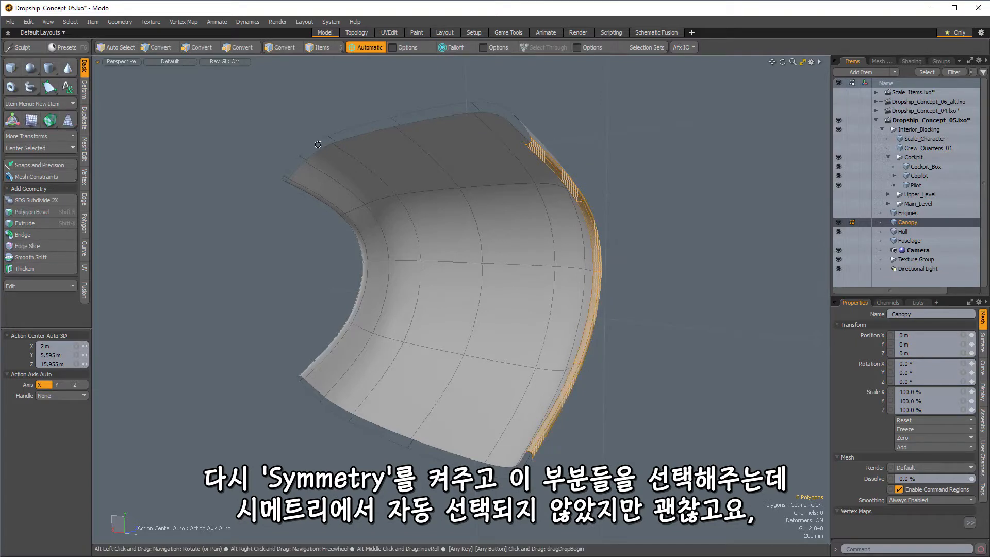
alt+drag(569, 378, 350, 91)
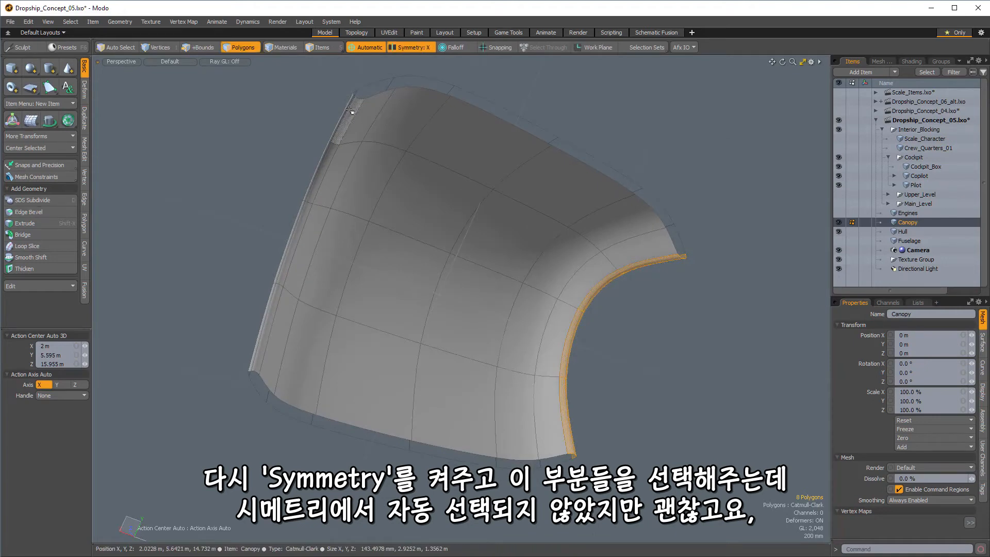
shift+click(273, 303)
alt+drag(286, 306, 481, 146)
key(Delete)
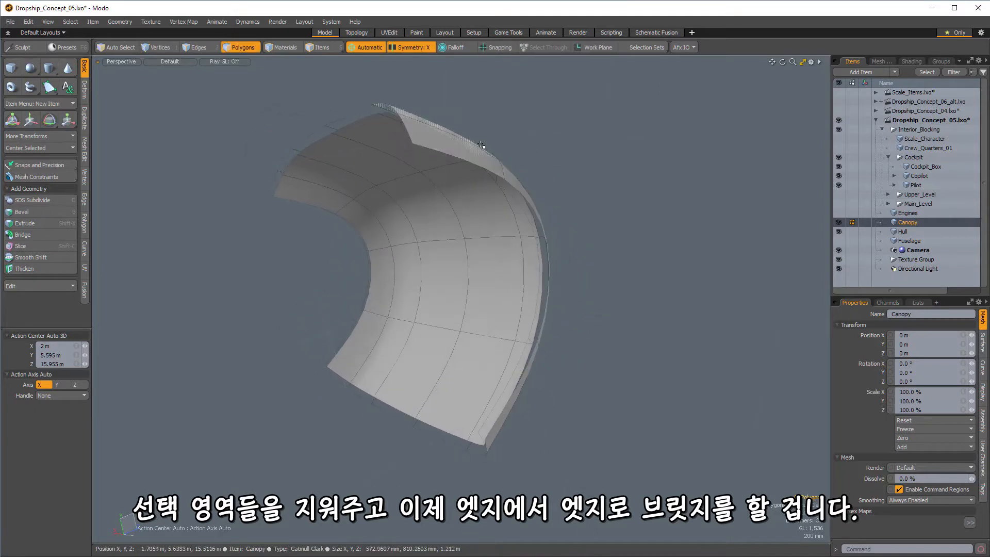
- Bridge the upper and lower outer edges on the negative X side with 2 segments and Auto Connection off, and fill the gap
key(1)
click(475, 165)
alt+drag(496, 332, 217, 289)
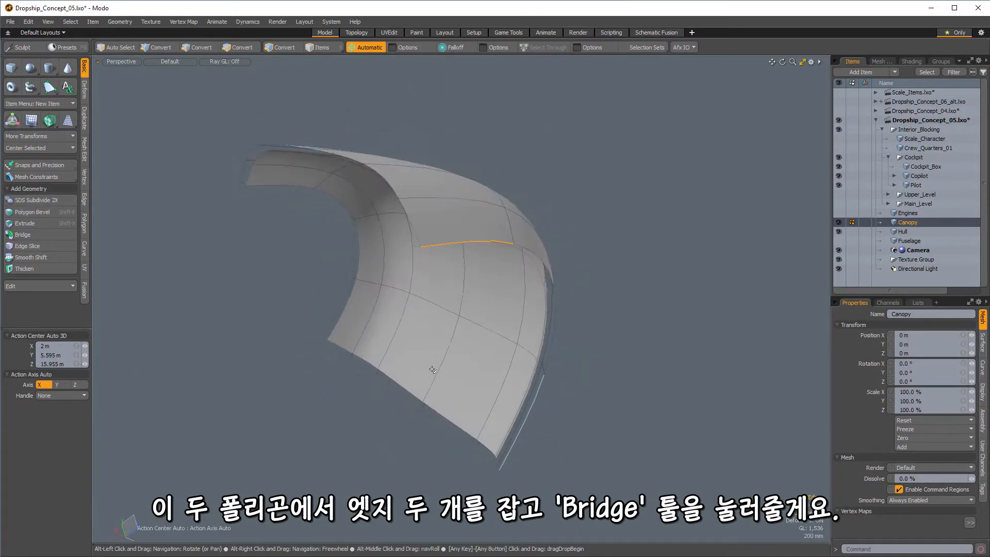
click(25, 237)
alt+drag(519, 333, 332, 378)
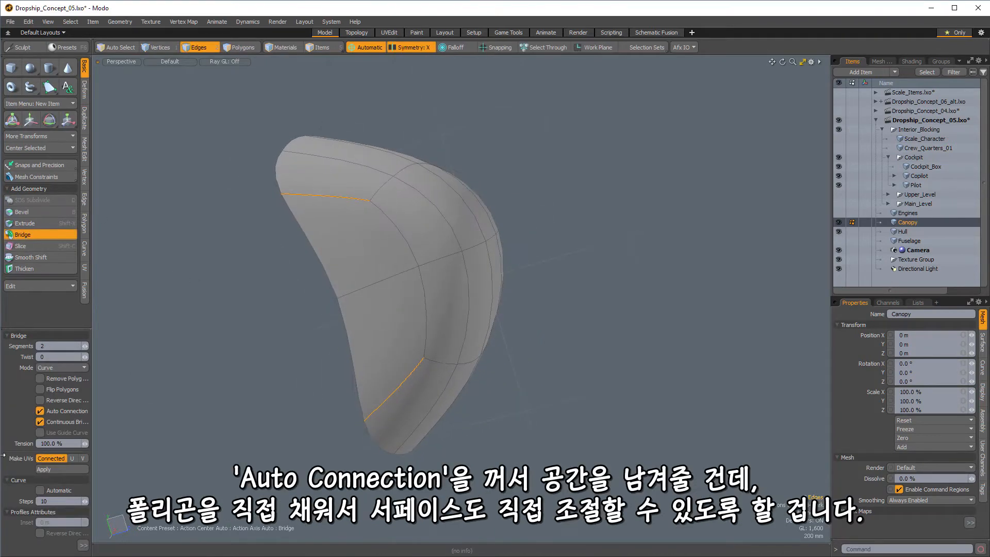
click(40, 410)
alt+drag(335, 289, 431, 302)
key(space)
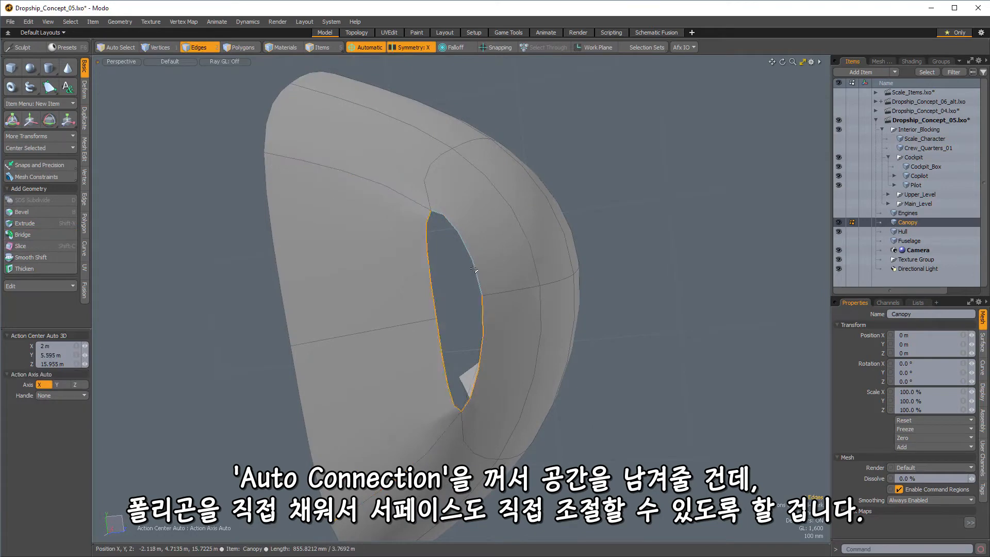
key(a)
- Bridge the matching outer edges on the positive X side and fill the remaining hole with a polygon
alt+drag(475, 293, 508, 144)
alt+drag(587, 250, 490, 353)
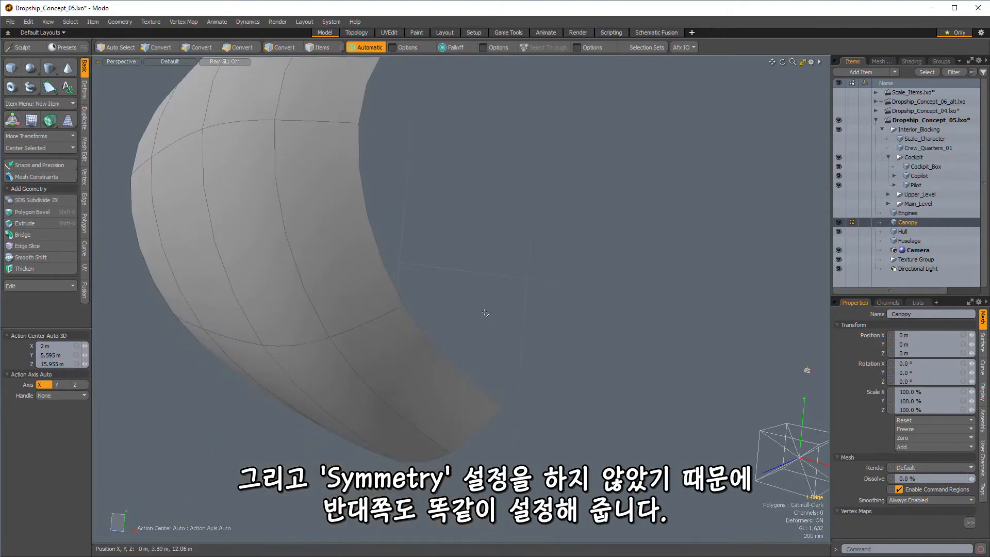
shift+click(490, 354)
click(32, 233)
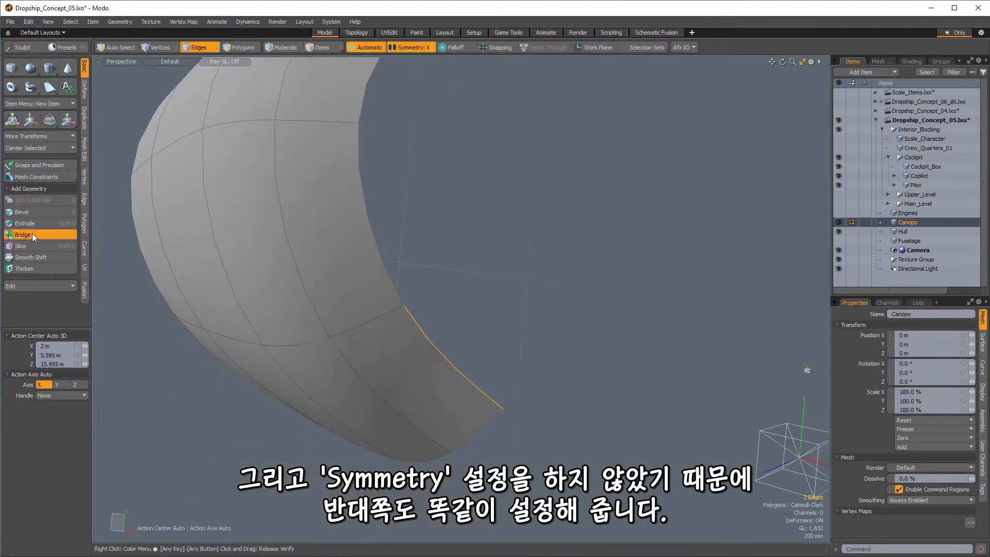
click(384, 227)
alt+drag(384, 227, 490, 330)
key(space)
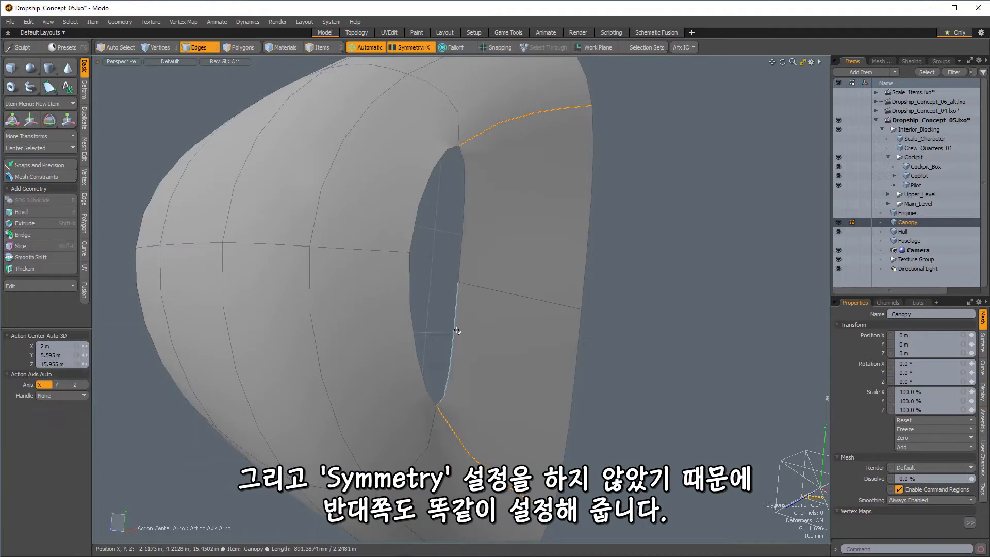
key(p)
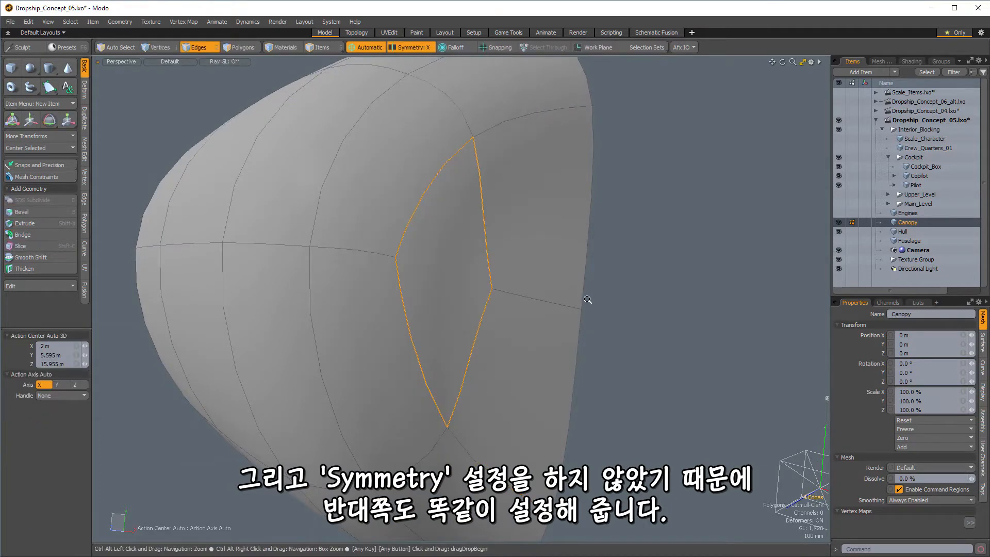
- Bridge the inner shell's upper and lower edges on the negative X side and close the remaining hole with a polygon
scroll(590, 300, down, 5)
alt+drag(590, 300, 437, 268)
scroll(438, 268, up, 5)
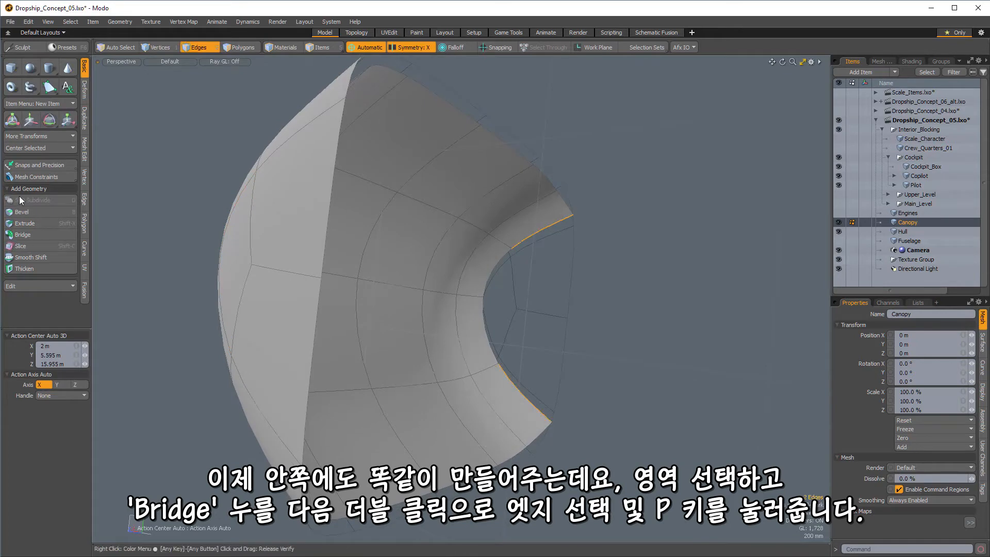
click(32, 236)
alt+drag(515, 293, 553, 311)
key(space)
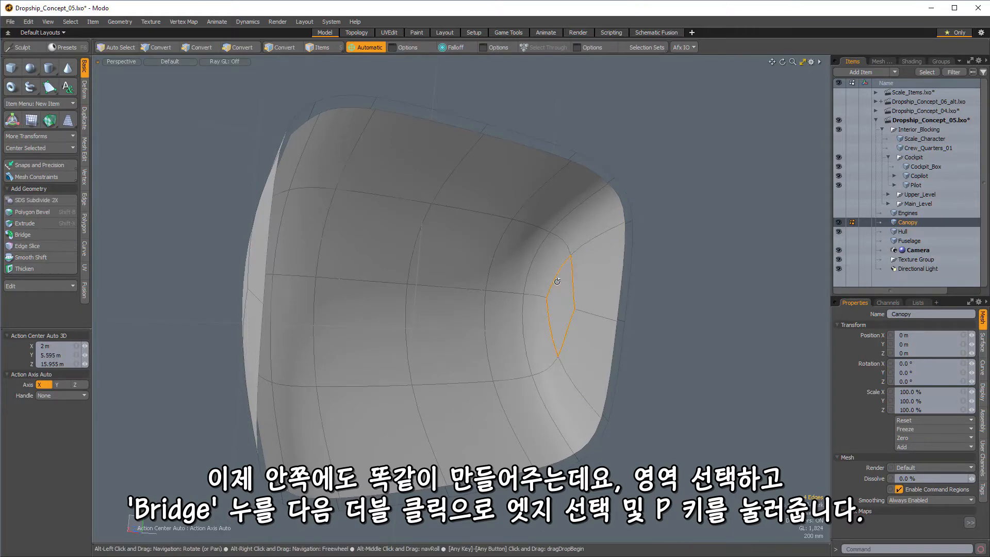
- Bridge the inner shell's edges on the positive X side and fill the hole between them
alt+drag(558, 282, 310, 307)
click(262, 221)
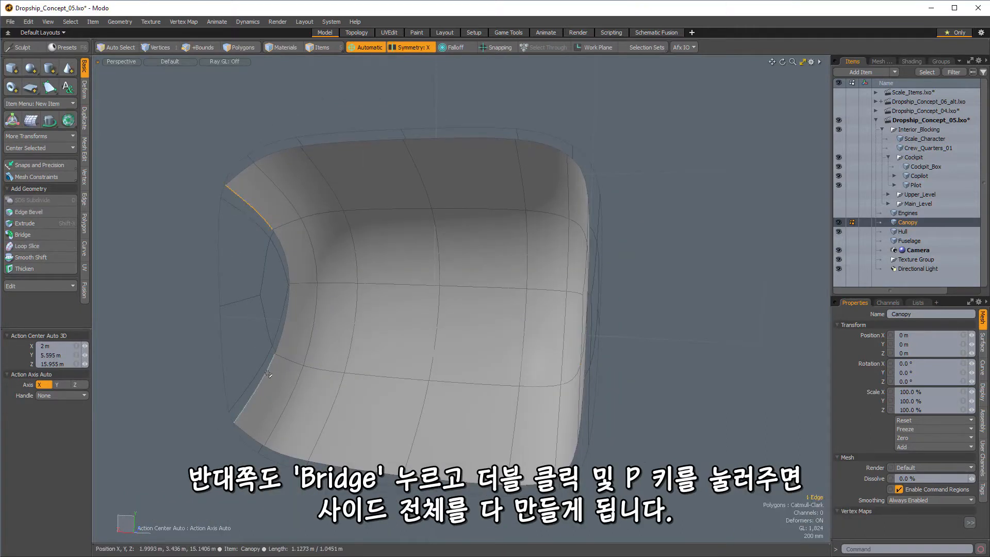
click(27, 235)
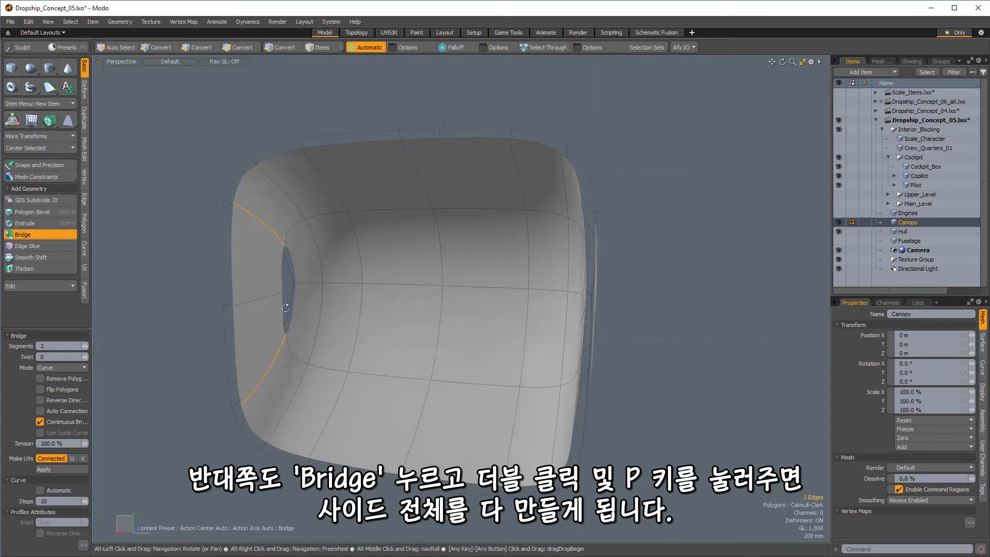
key(space)
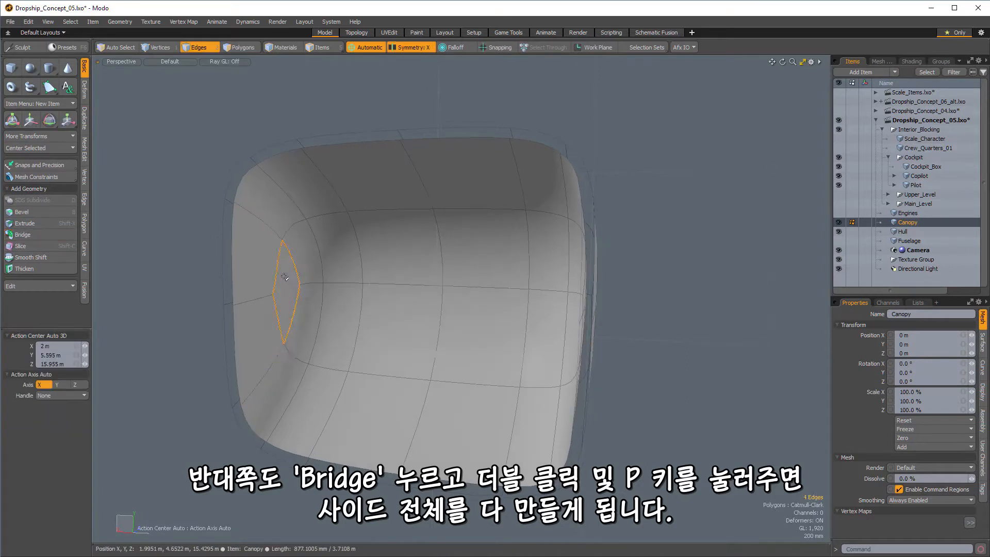
- Bridge the inner and outer edges along the canopy's upper rim with 1 segment
alt+drag(537, 313, 460, 155)
key(Escape)
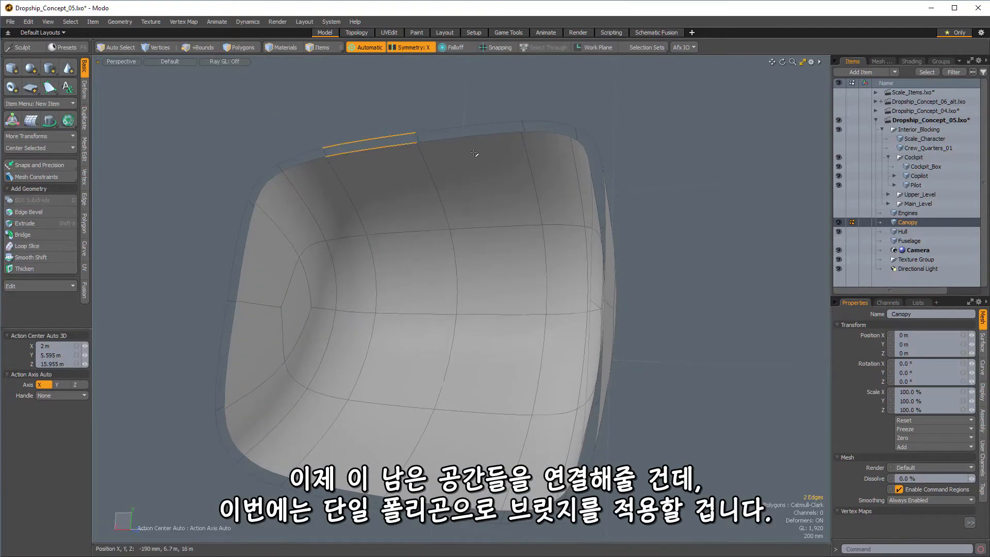
shift+drag(303, 176, 299, 151)
alt+drag(340, 209, 455, 238)
click(26, 237)
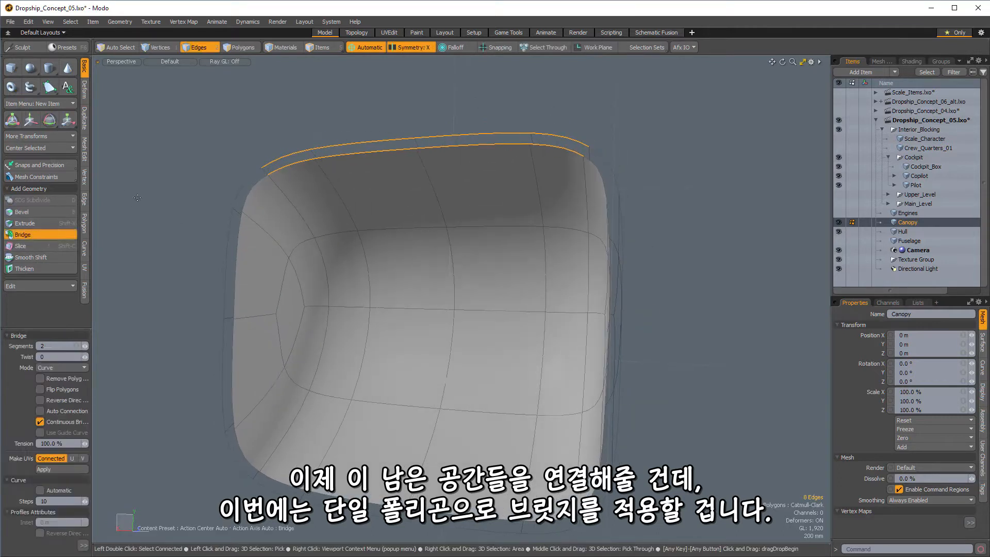
click(491, 132)
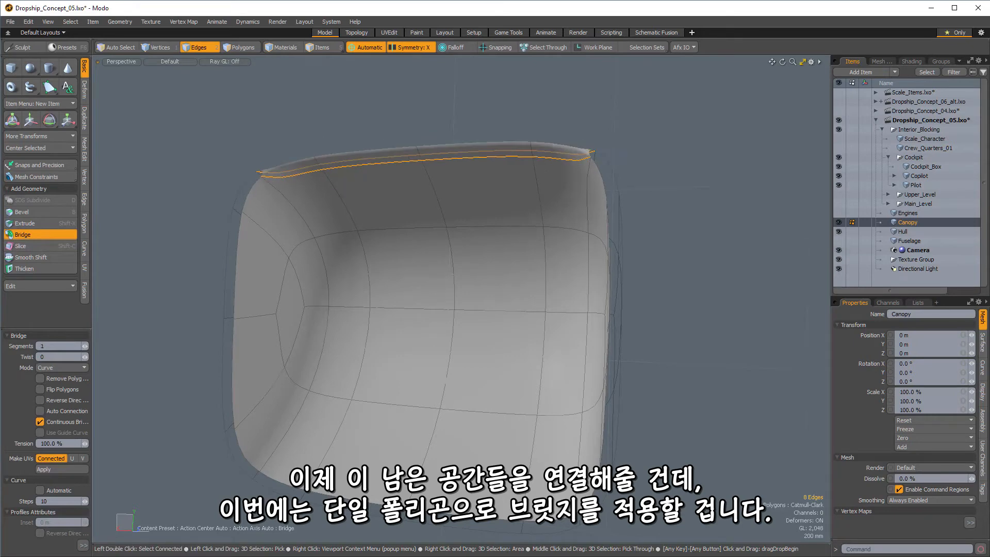
alt+drag(490, 133, 559, 434)
key(space)
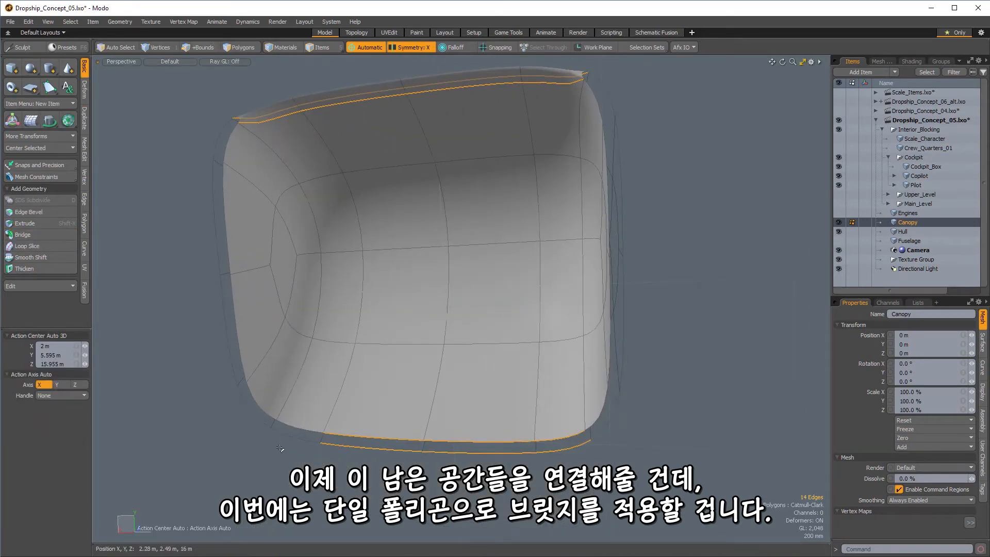
- Bridge only the inner and outer edges along the canopy's lower rim, leaving the upper rim edges out of the selection
click(23, 235)
alt+drag(524, 358, 419, 388)
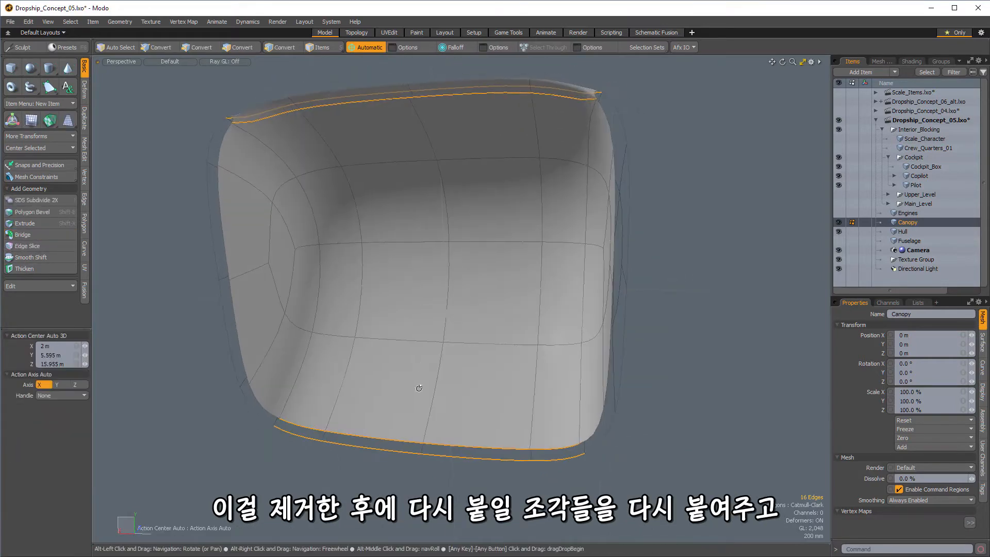
click(307, 417)
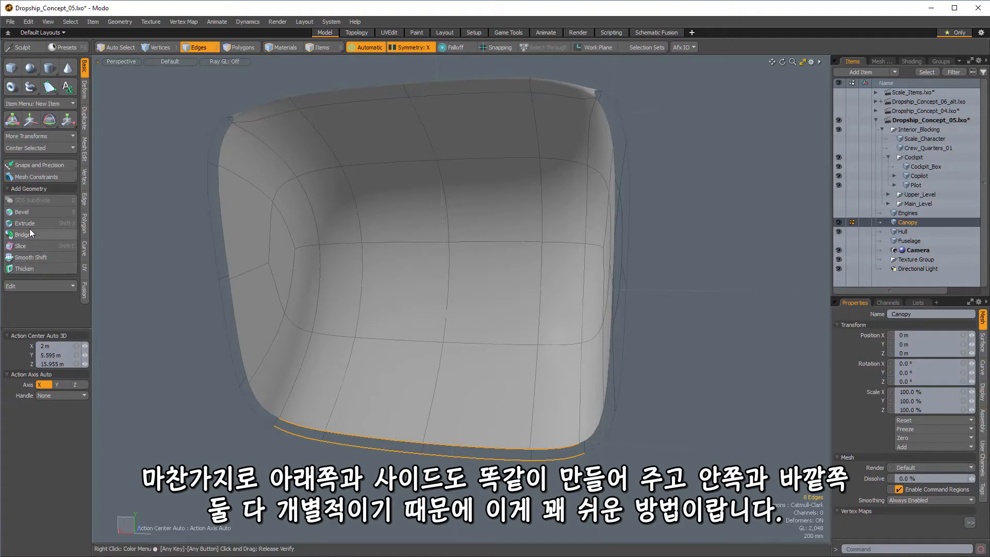
- Bridge the inner and outer edges along the canopy's negative X side rim with 1 segment
alt+drag(235, 278, 619, 196)
key(Up)
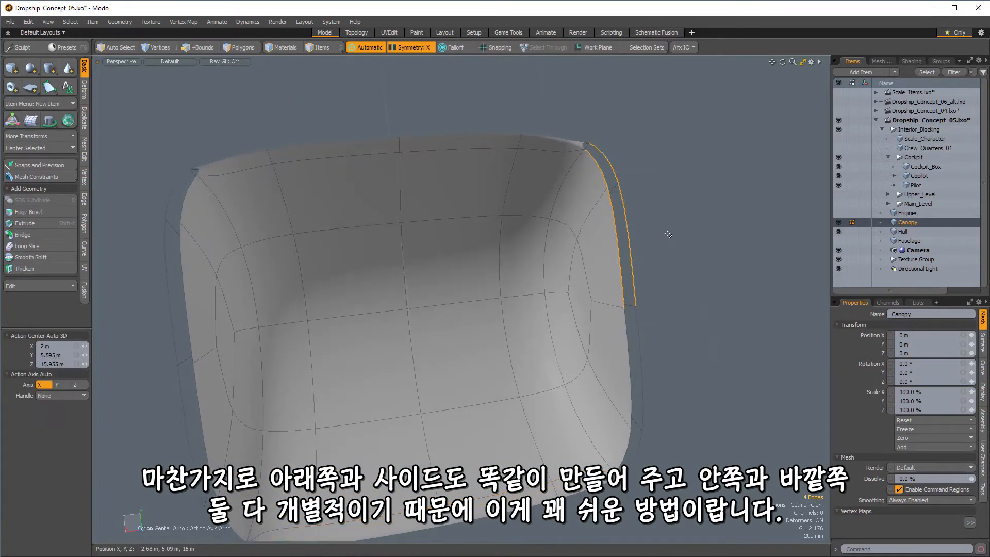
alt+drag(655, 458, 97, 337)
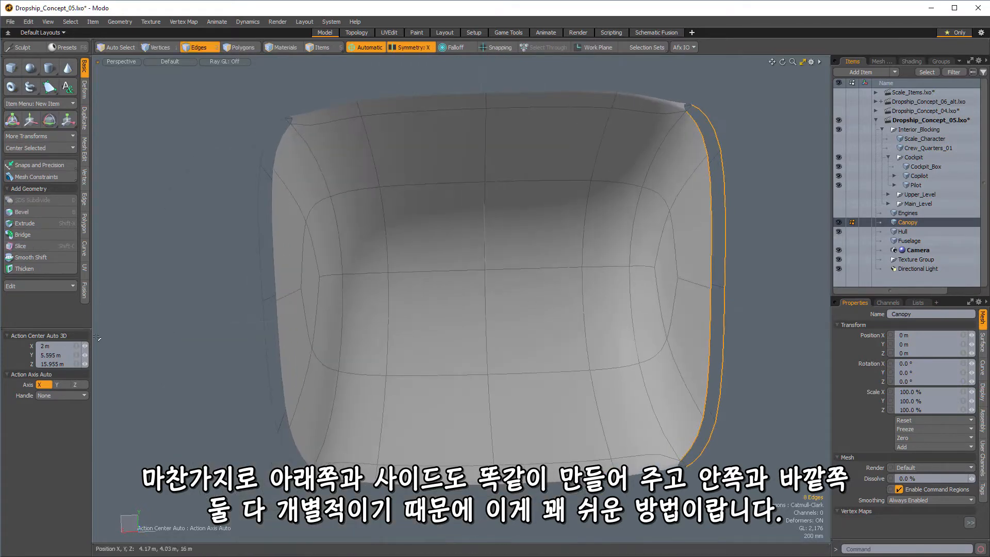
click(45, 233)
alt+drag(583, 279, 516, 263)
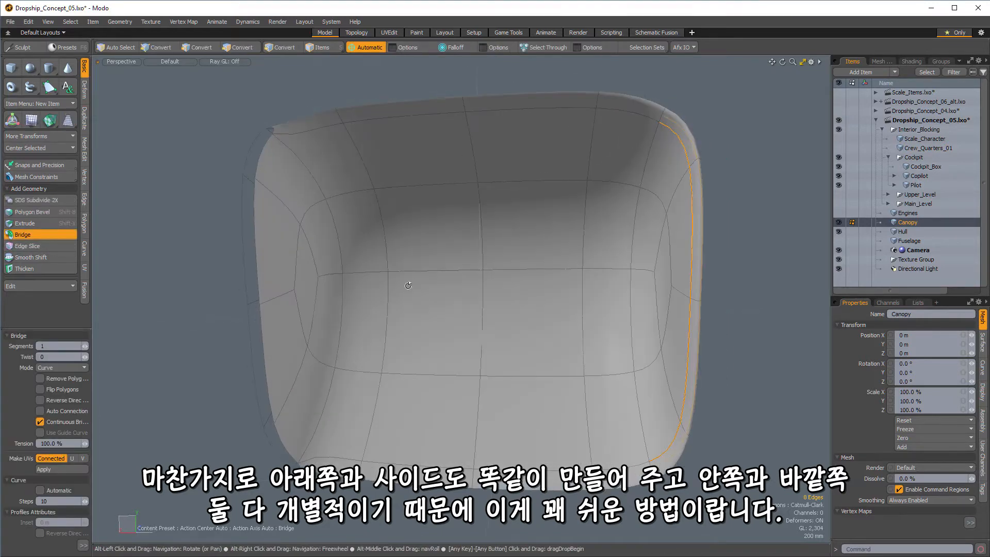
- Bridge the inner and outer rim edges on the canopy's positive X side to close the glass shell
click(251, 155)
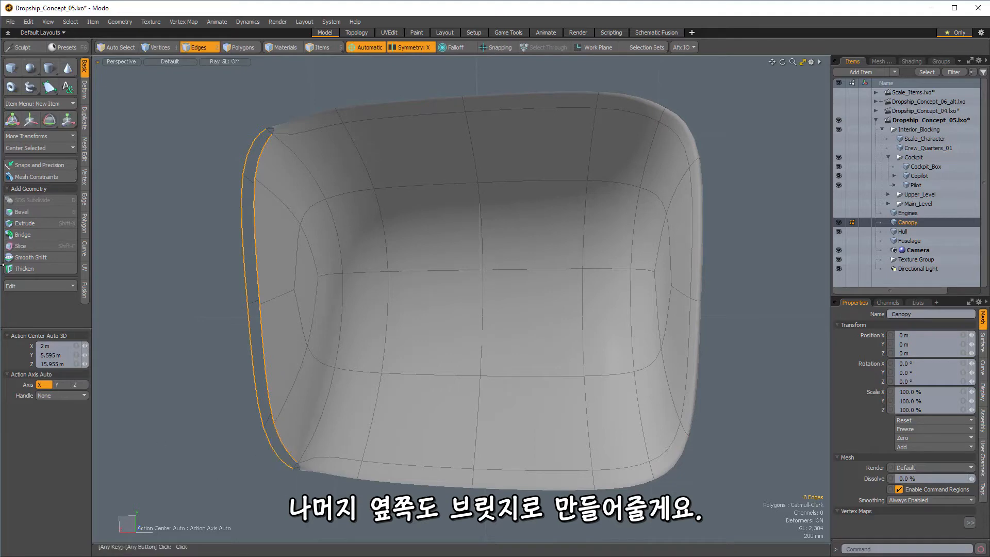
click(45, 234)
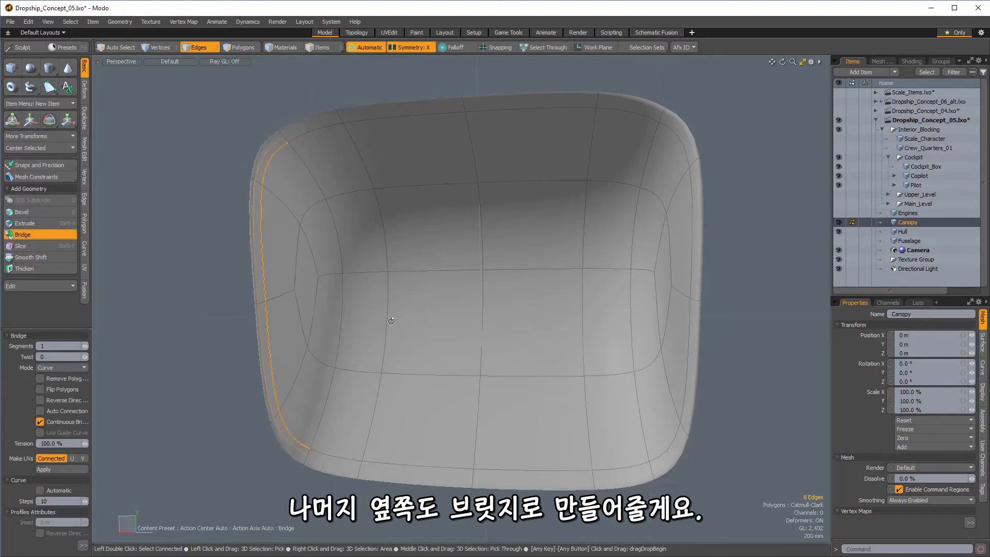
alt+drag(390, 321, 550, 347)
- Turn off symmetry and delete all polygons of the canopy's positive X half, including the leftover rim polygons
key(alt)
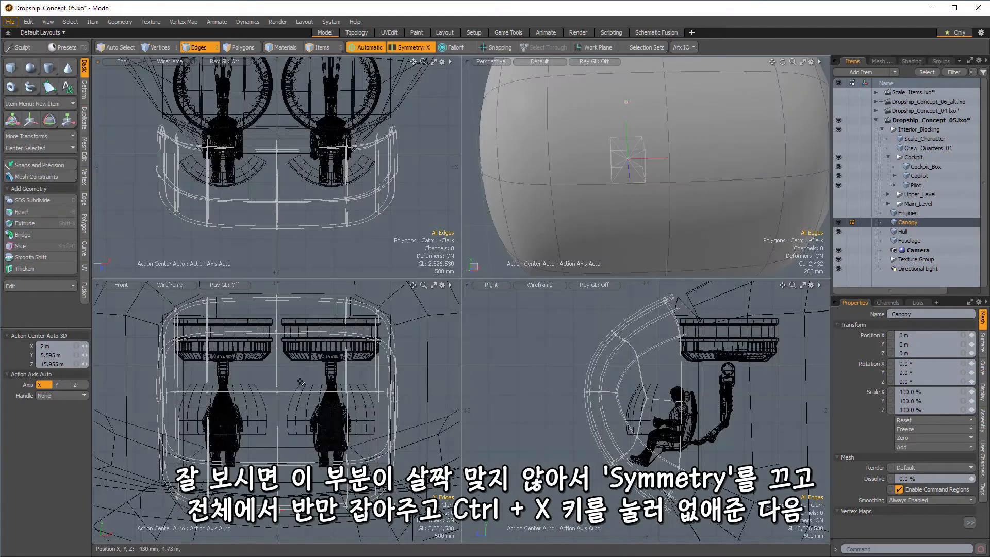
alt+drag(287, 400, 288, 416)
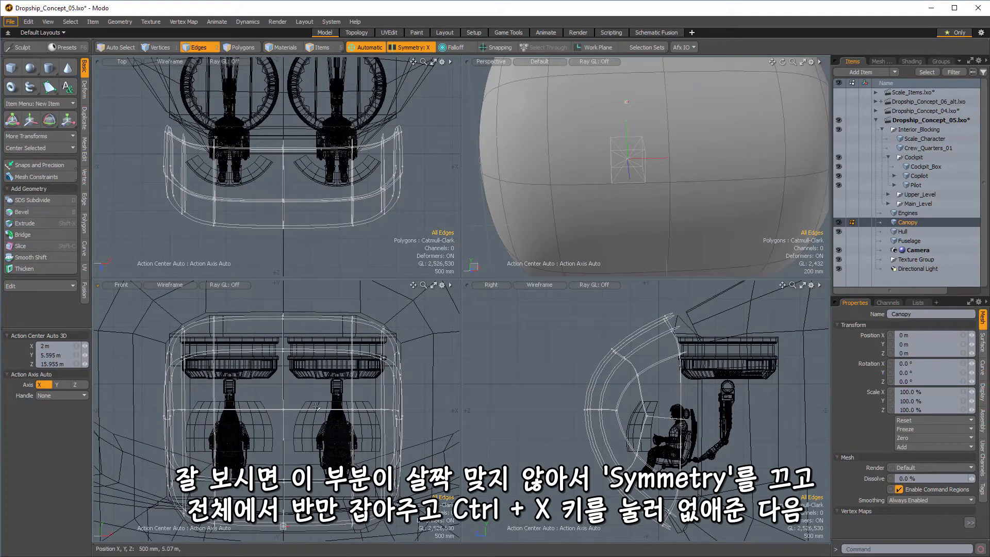
scroll(328, 407, down, 2)
key(3)
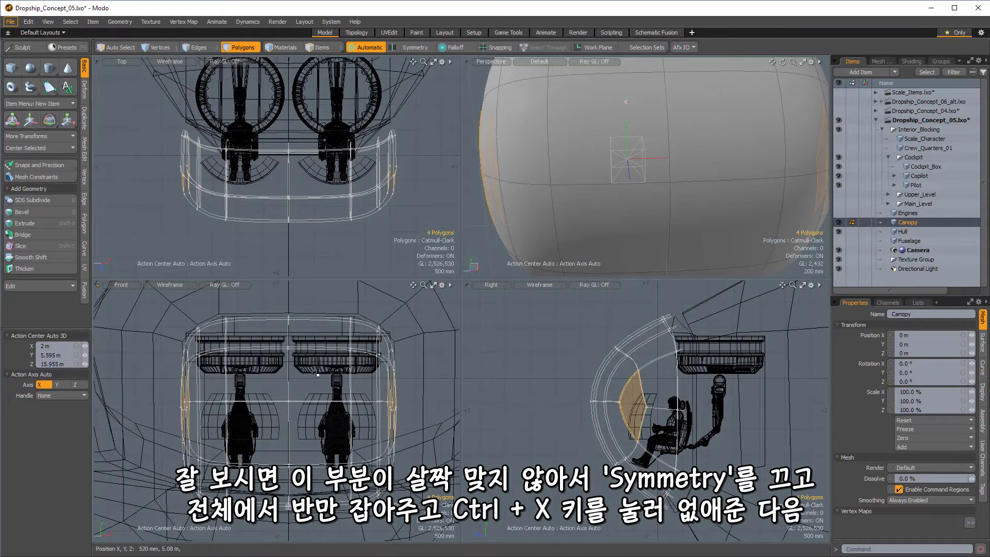
double_click(335, 346)
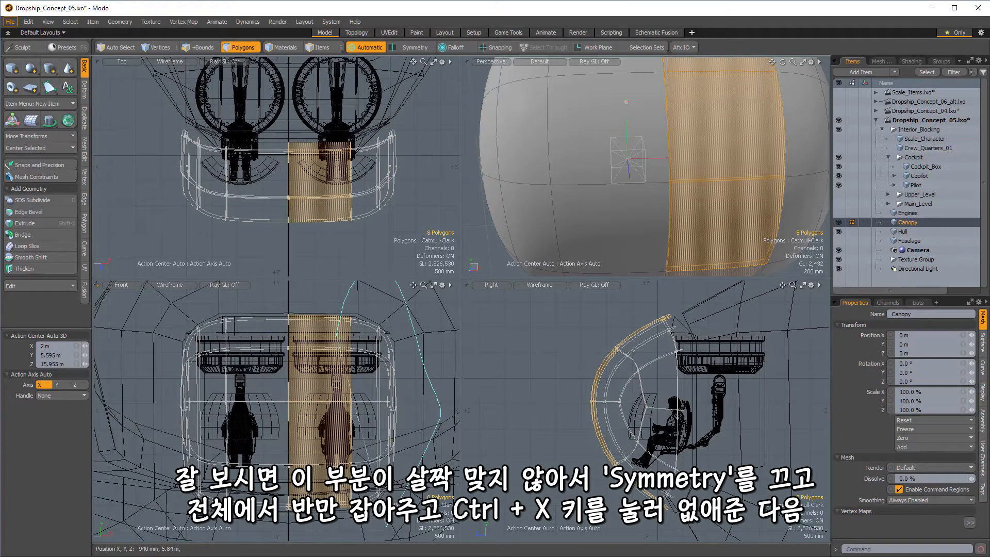
shift+right_drag(334, 553, 334, 555)
key(ctrl+x)
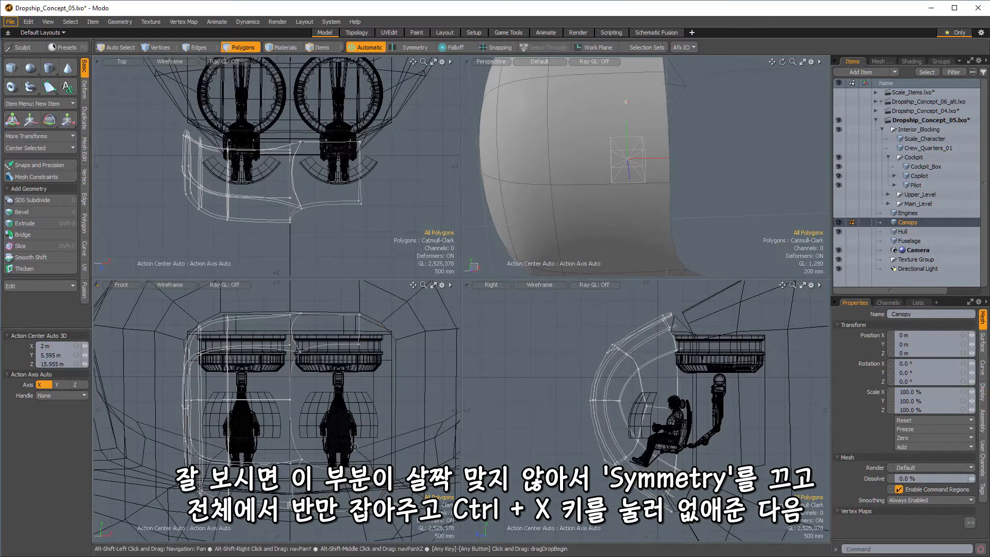
click(342, 330)
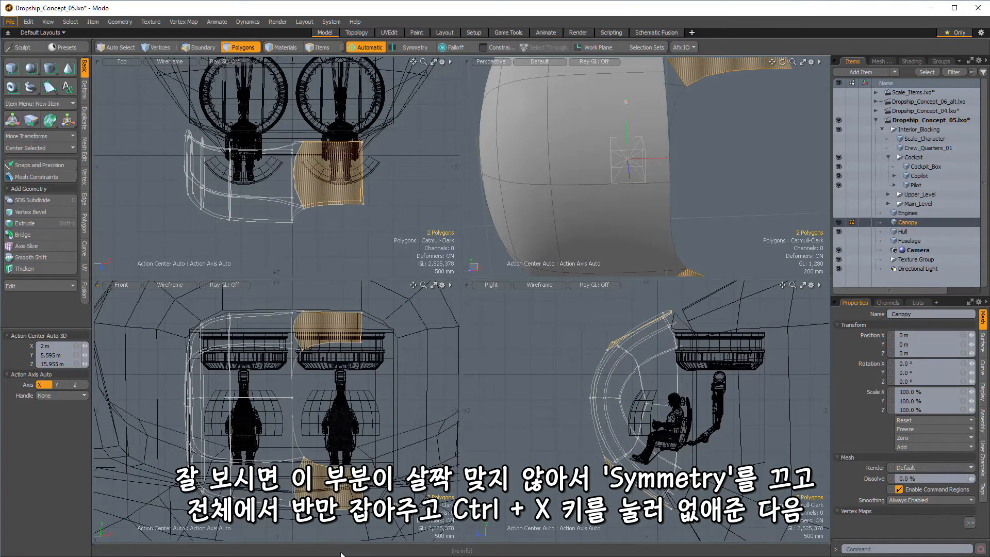
key(ctrl+x)
- Select the vertices along the half canopy's centre line and set their X position to 0 m
key(1)
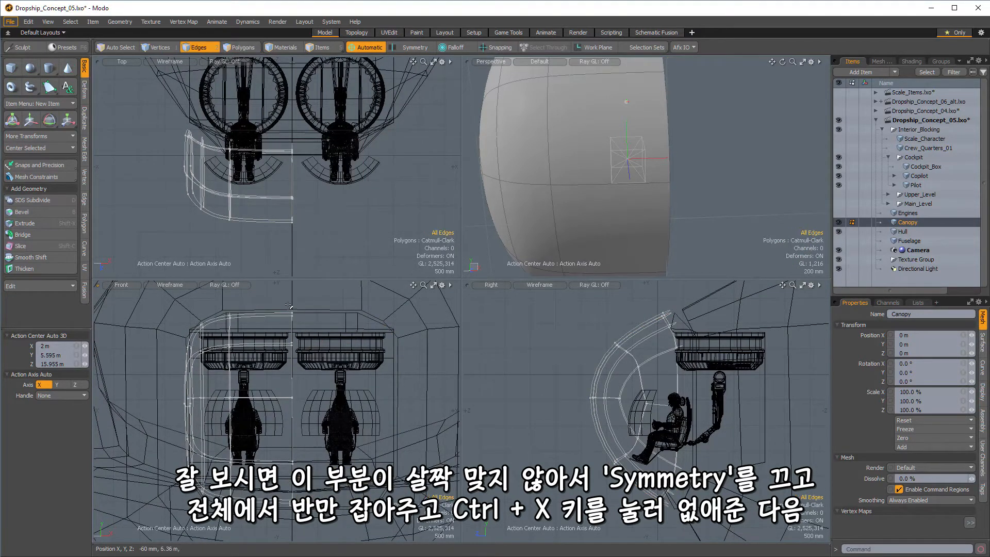
key(3)
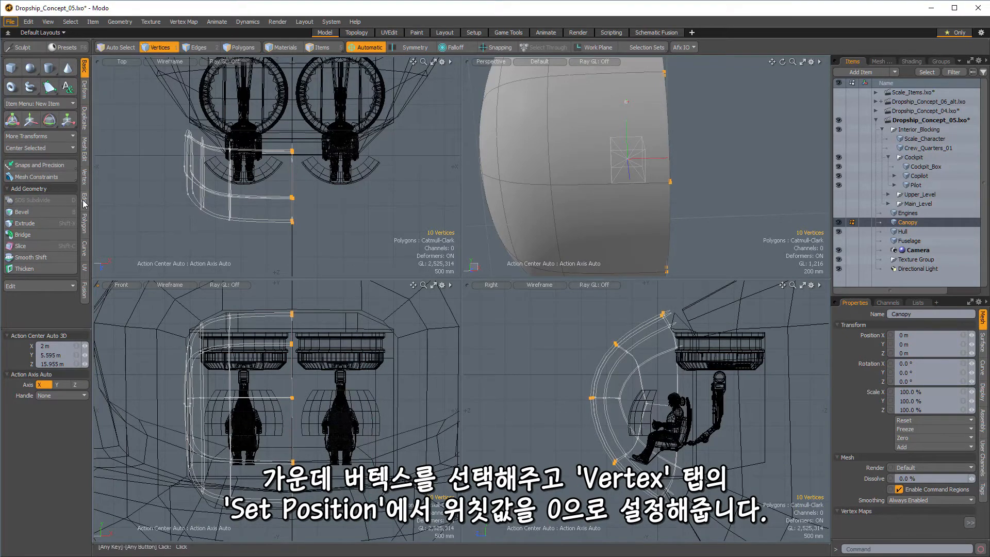
click(85, 179)
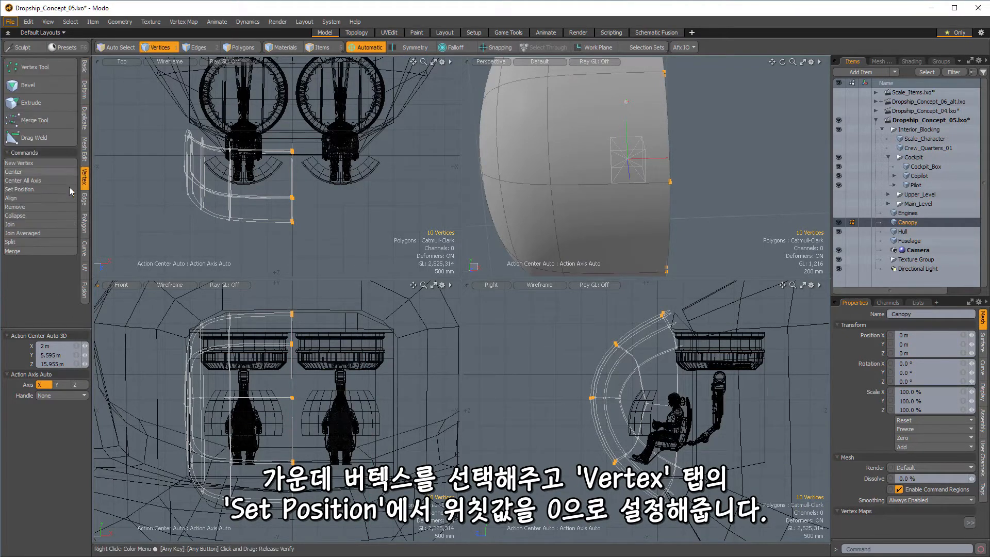
click(25, 189)
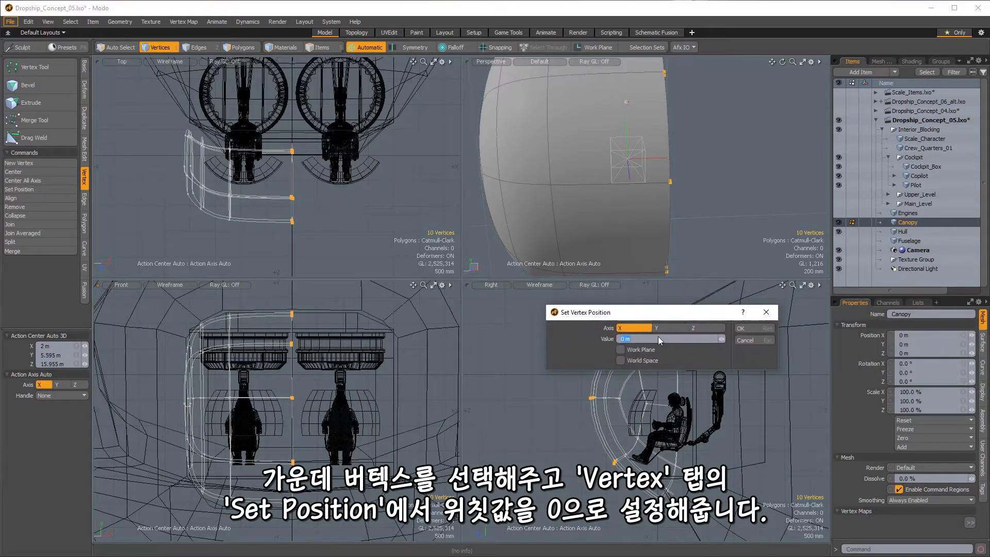
click(743, 329)
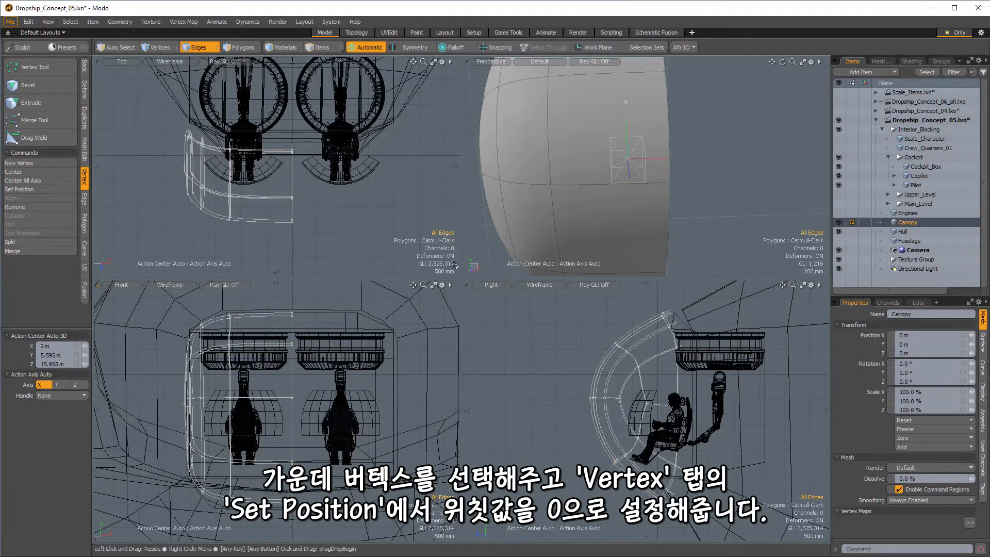
- Mirror the whole half canopy across the X axis at 0 m with vertices merged
key(3)
double_click(574, 201)
key(shift+v)
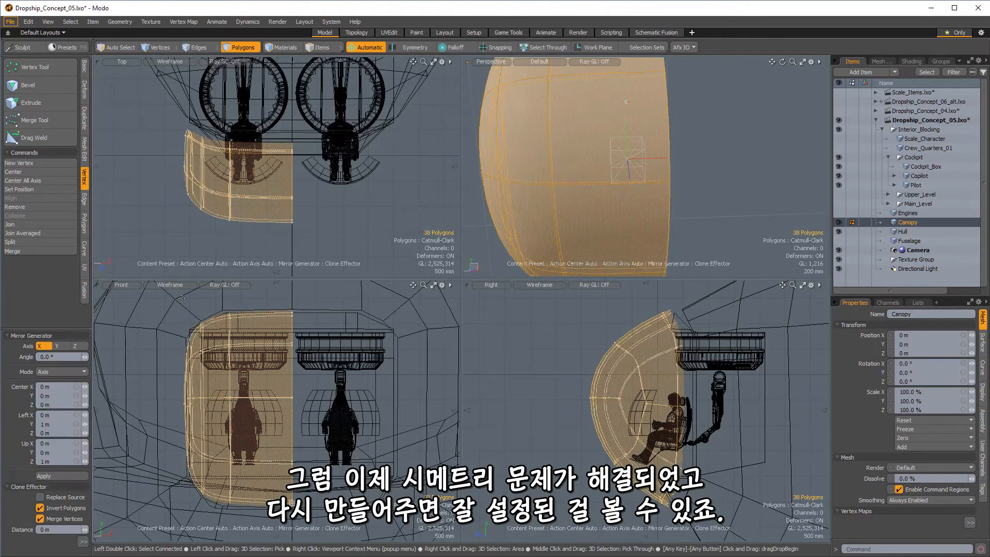
click(60, 477)
alt+drag(665, 201, 632, 141)
key(space)
click(632, 141)
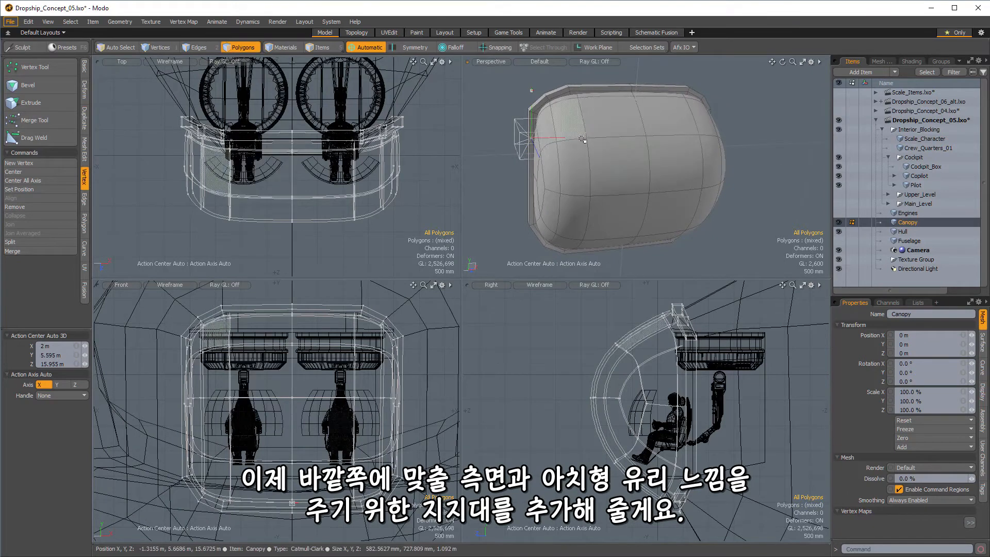
- Set the canopy's Catmull-Clark subdivision and render levels to 4, accepting the higher polygon count
alt+drag(584, 113, 585, 101)
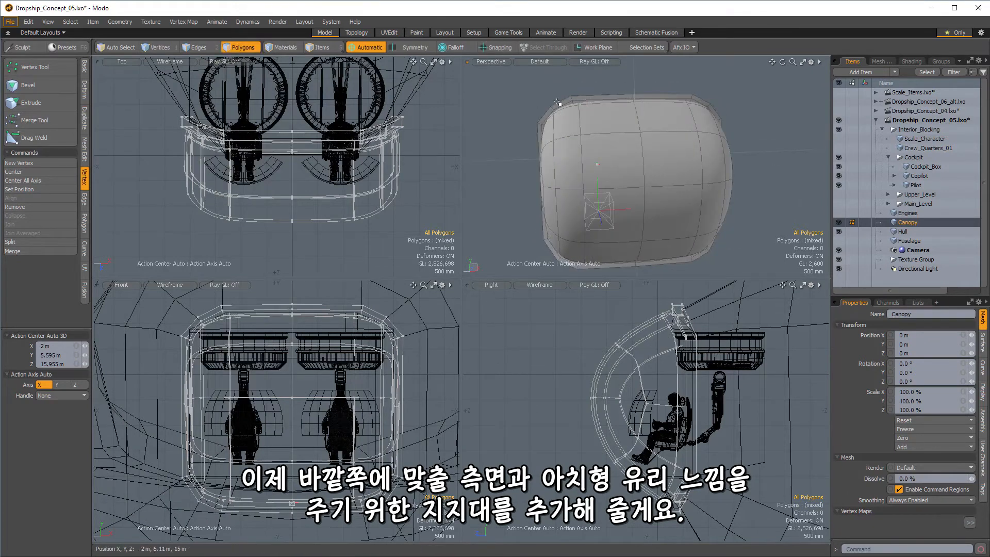
alt+drag(634, 202, 545, 161)
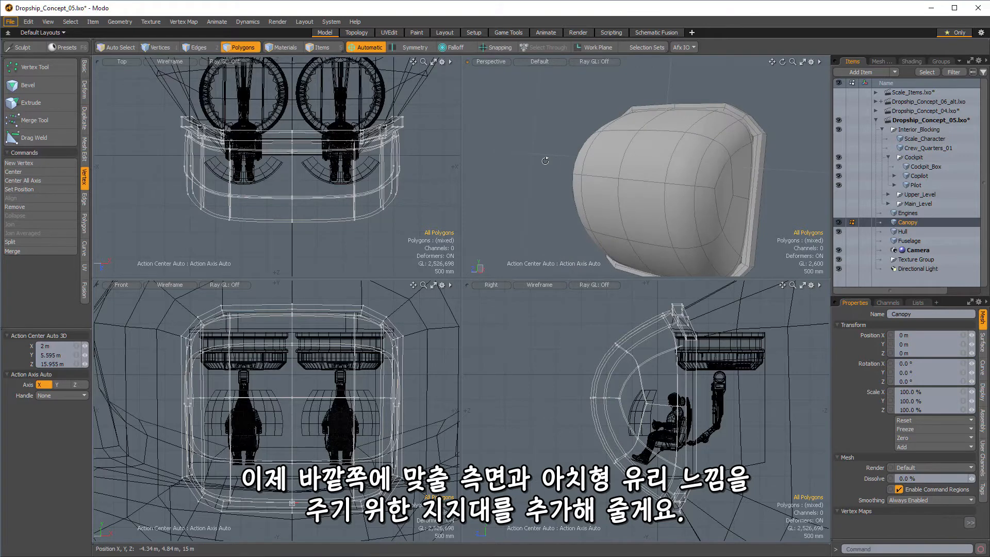
alt+shift+drag(654, 217, 624, 193)
alt+drag(618, 233, 676, 206)
alt+drag(579, 192, 562, 170)
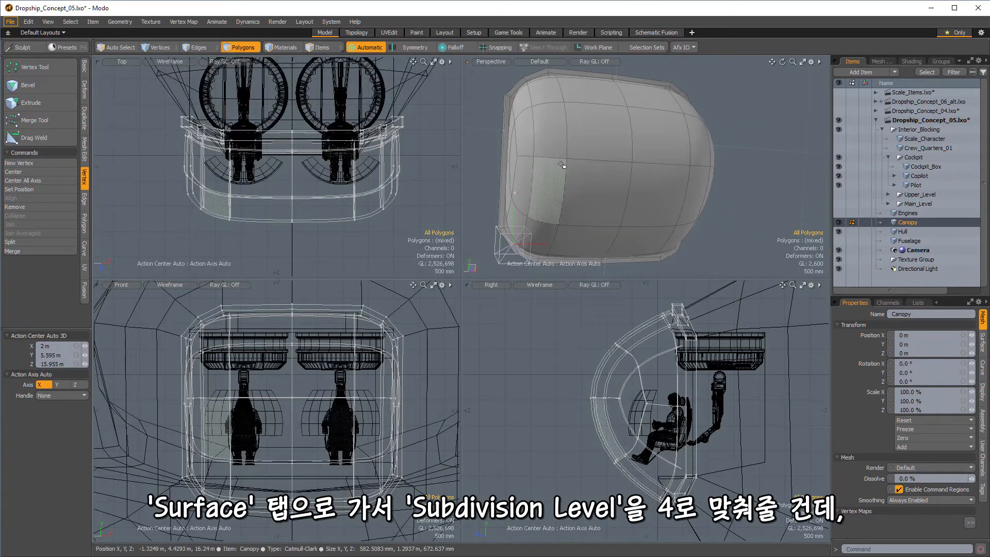
click(984, 343)
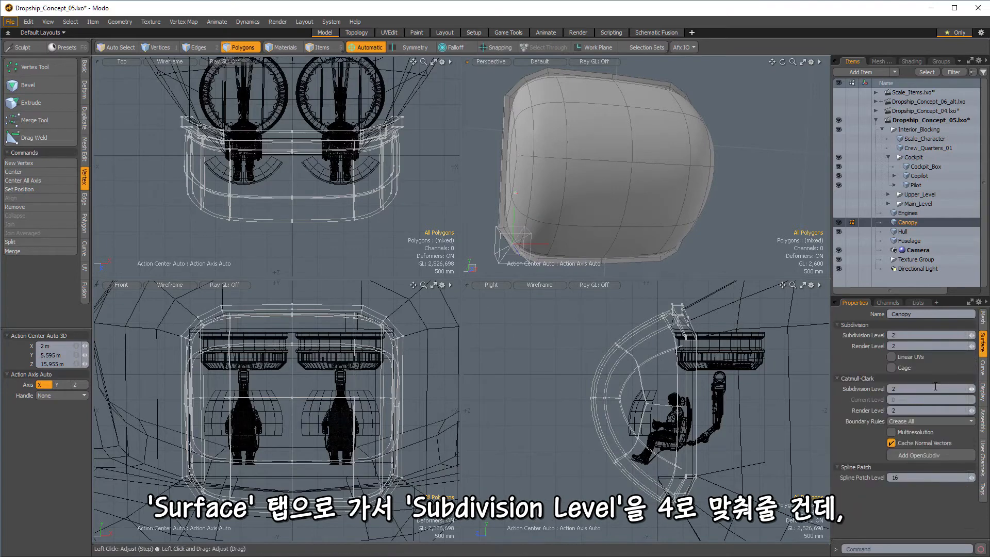
click(972, 389)
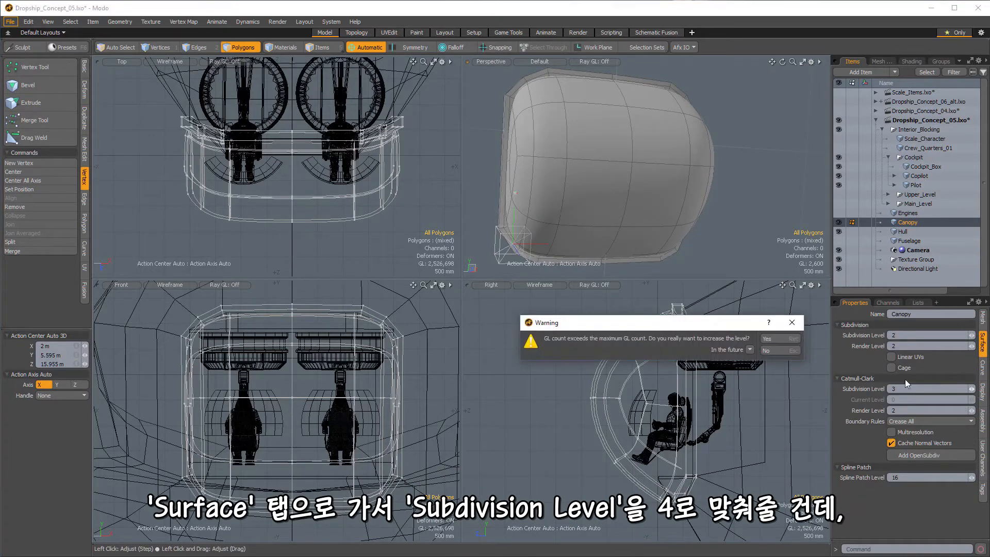
click(772, 343)
click(973, 390)
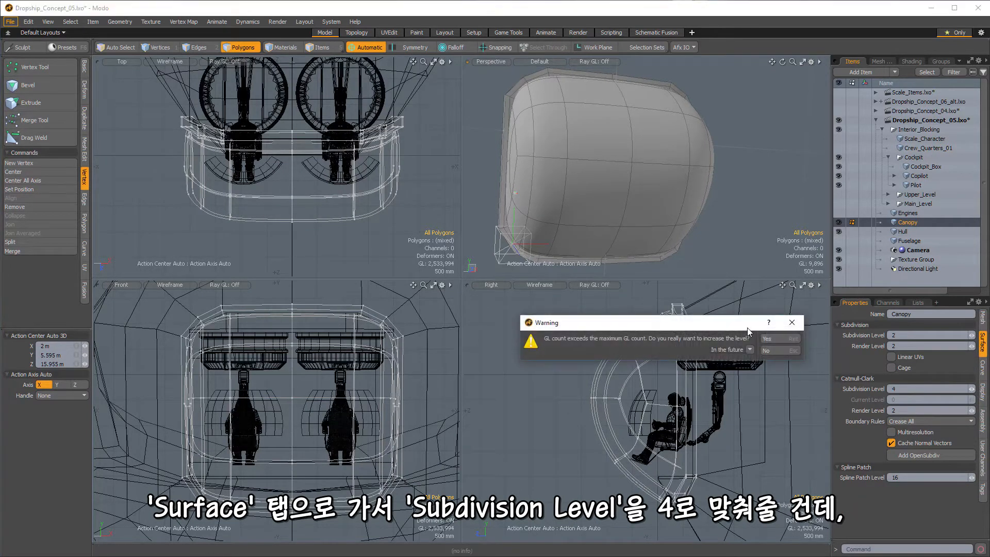
click(770, 339)
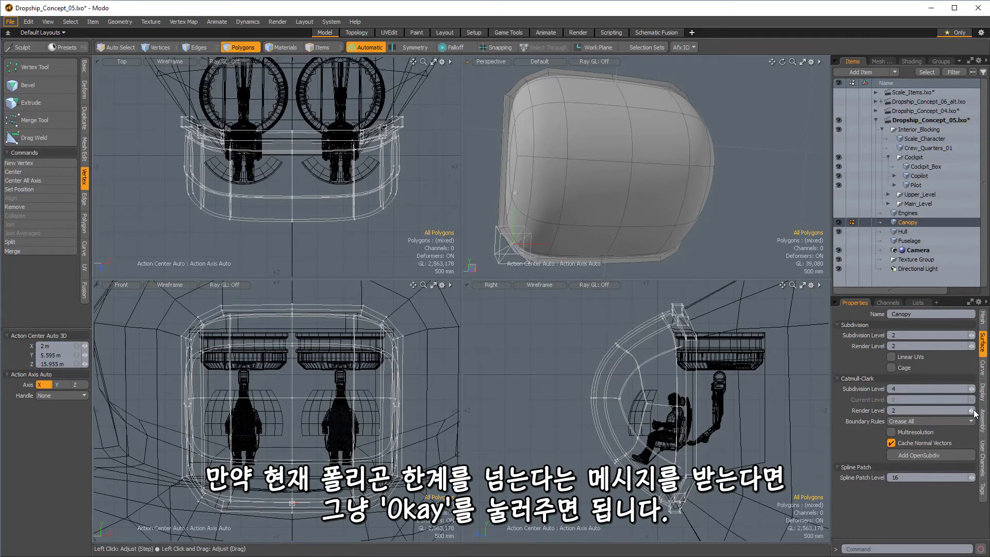
- Apply a 30% vertex map weight to the two vertical edge loops on either side of the canopy's centre
alt+drag(603, 182, 543, 158)
key(2)
double_click(596, 154)
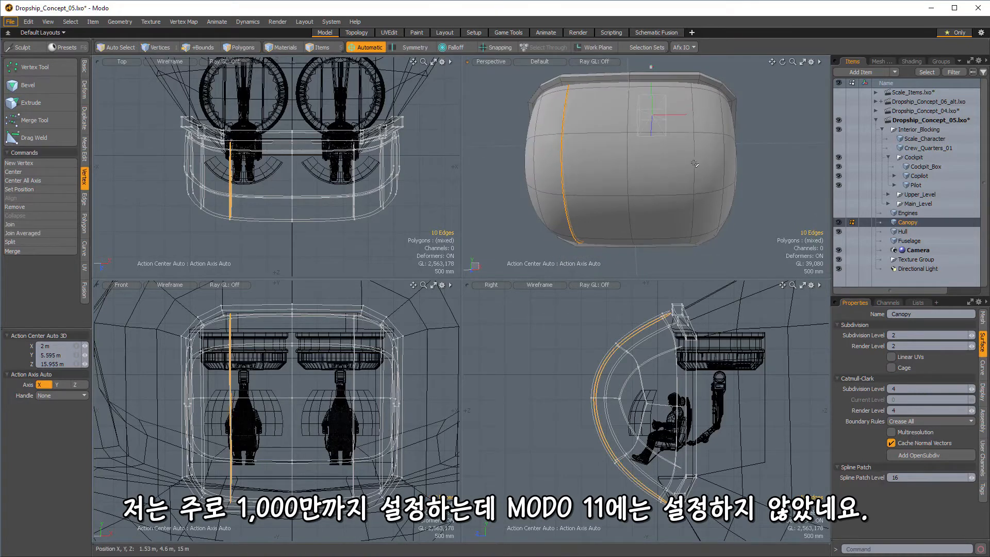
shift+double_click(688, 154)
alt+drag(688, 154, 625, 149)
key(shift+w)
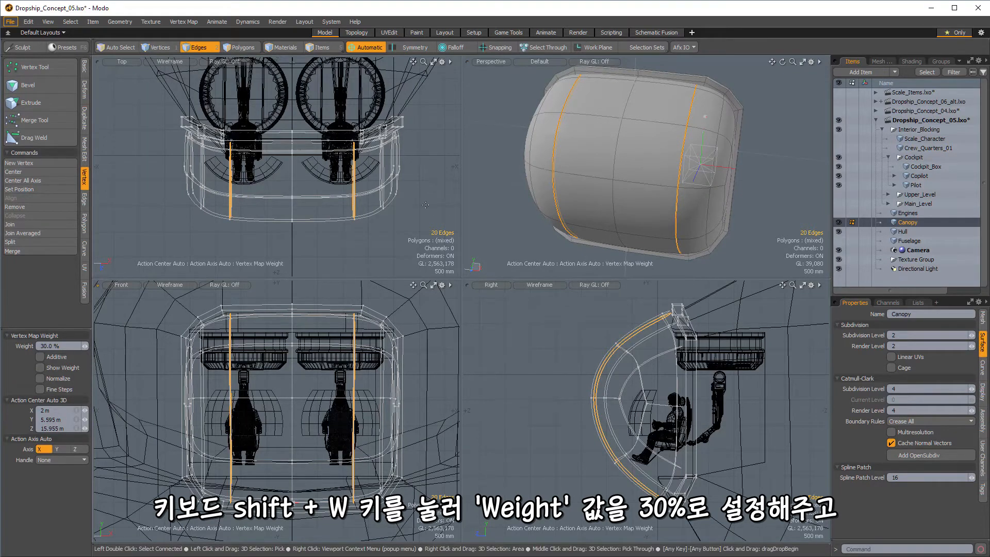
click(481, 173)
alt+drag(531, 171, 605, 160)
key(space)
- Turn on X symmetry and add subdivision weight to the curved edge loops around both canopy sides
double_click(607, 146)
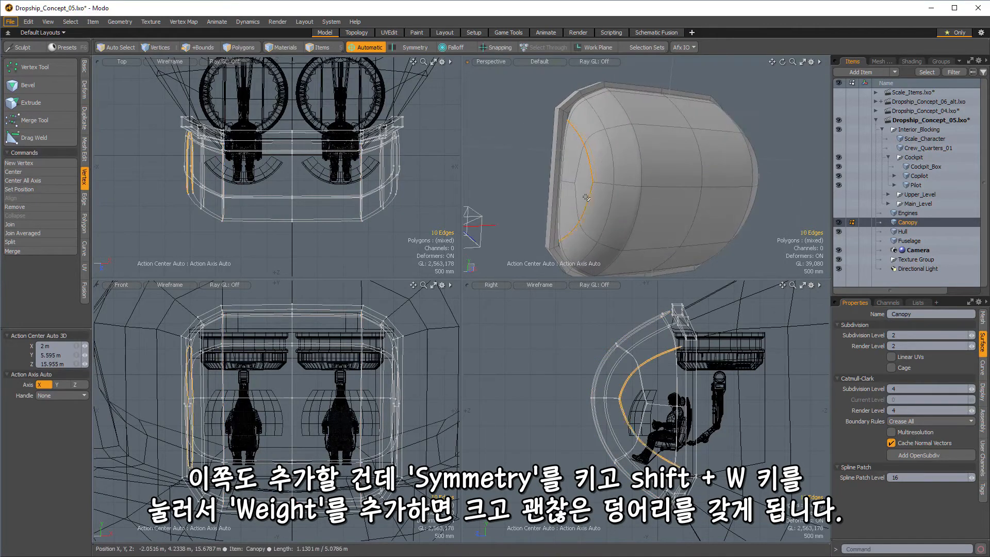
alt+drag(586, 197, 662, 178)
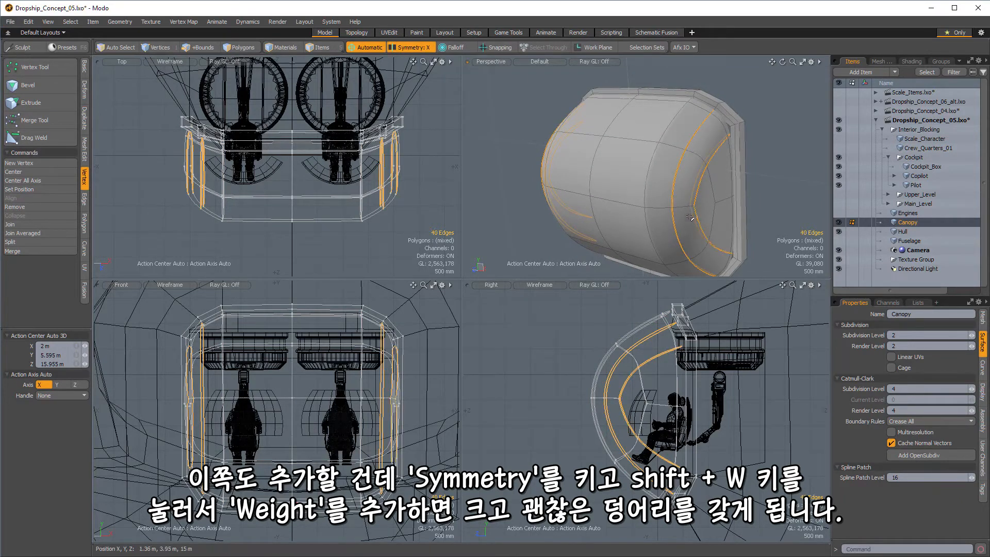
key(shift+w)
drag(690, 217, 710, 147)
key(space)
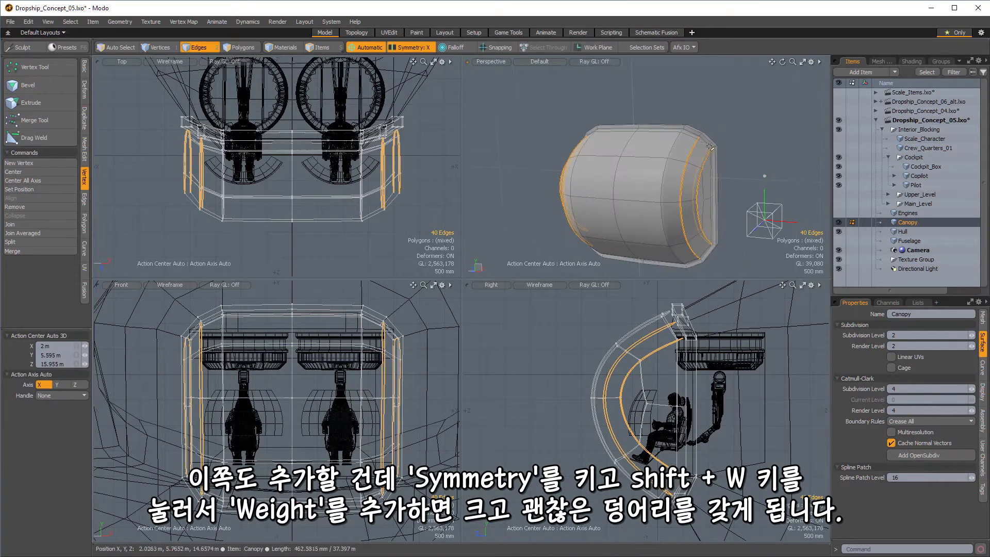
click(750, 176)
key(ctrl+z)
click(768, 182)
- Add subdivision weight to the inner and outer edge loops around the canopy's rear opening
alt+drag(625, 186, 679, 190)
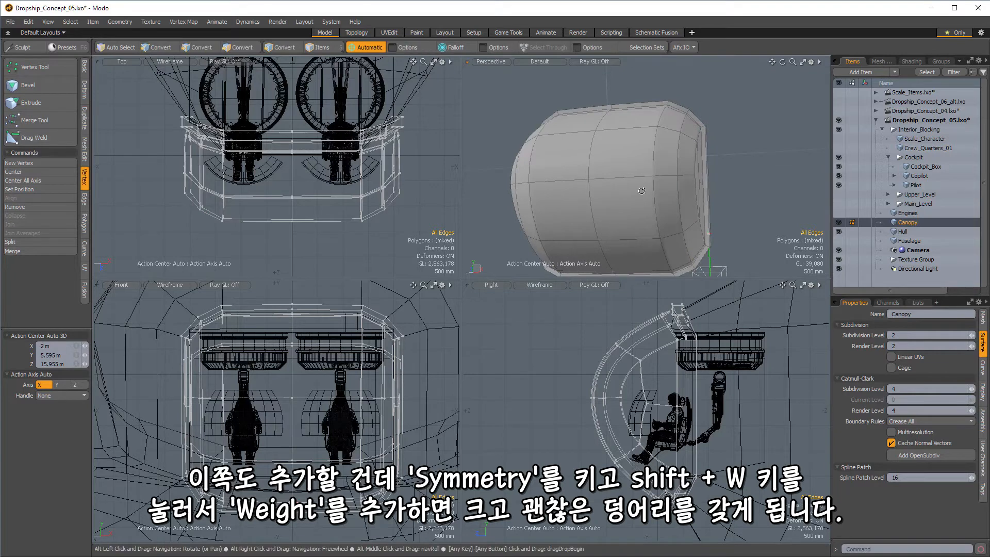
mouse_move(696, 140)
alt+mouse_down()
mouse_move(657, 181)
mouse_move(666, 126)
mouse_move(688, 124)
alt+mouse_up()
double_click(667, 121)
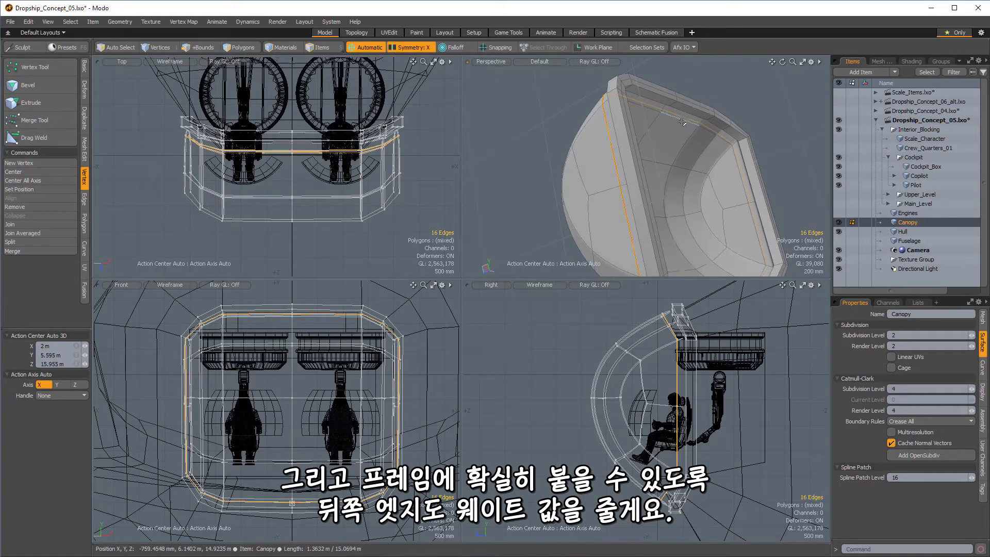
click(772, 108)
key(ctrl+z)
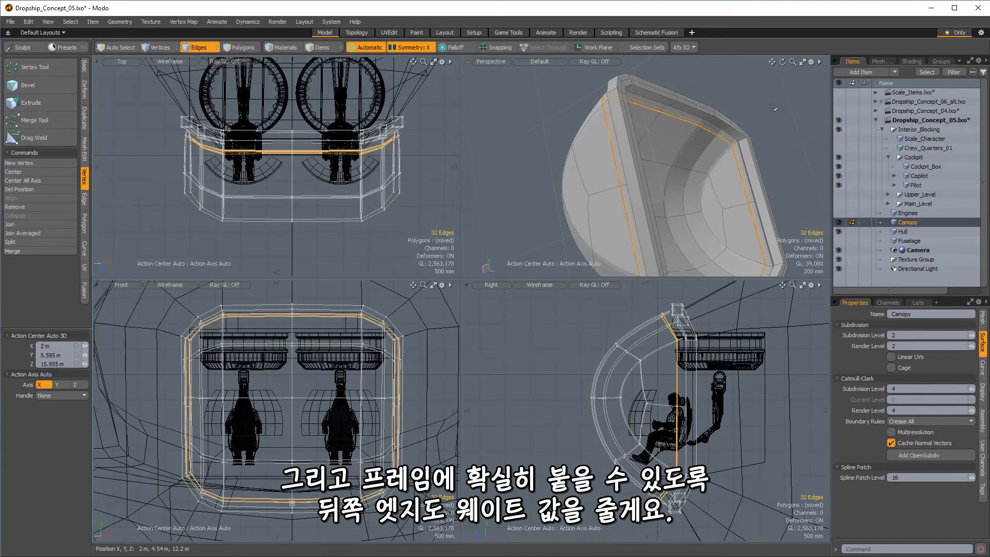
key(shift+w)
click(772, 107)
alt+drag(772, 107, 634, 162)
key(Escape)
- Bevel the two vertical edge loops on the canopy's front with a 60 mm inset
double_click(690, 154)
key(b)
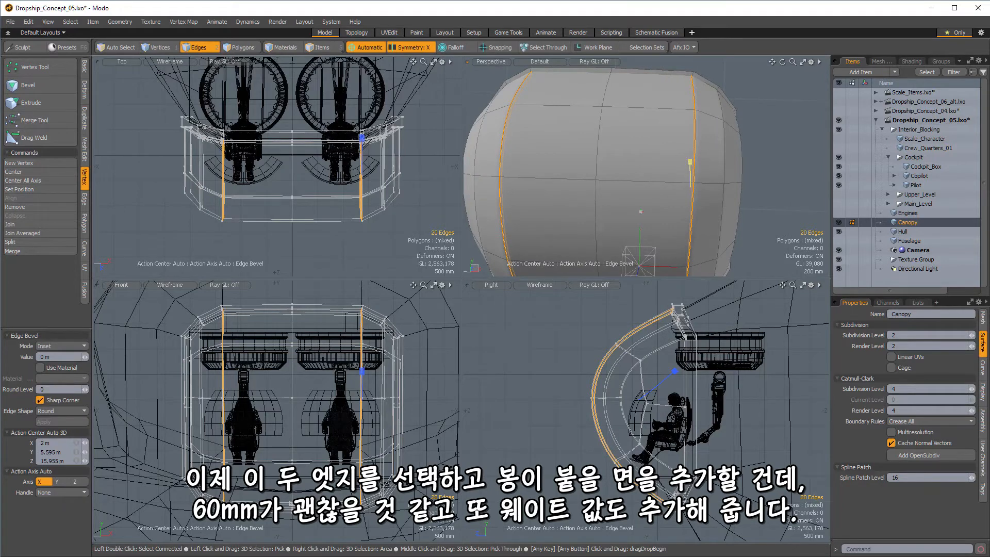
drag(689, 162, 704, 162)
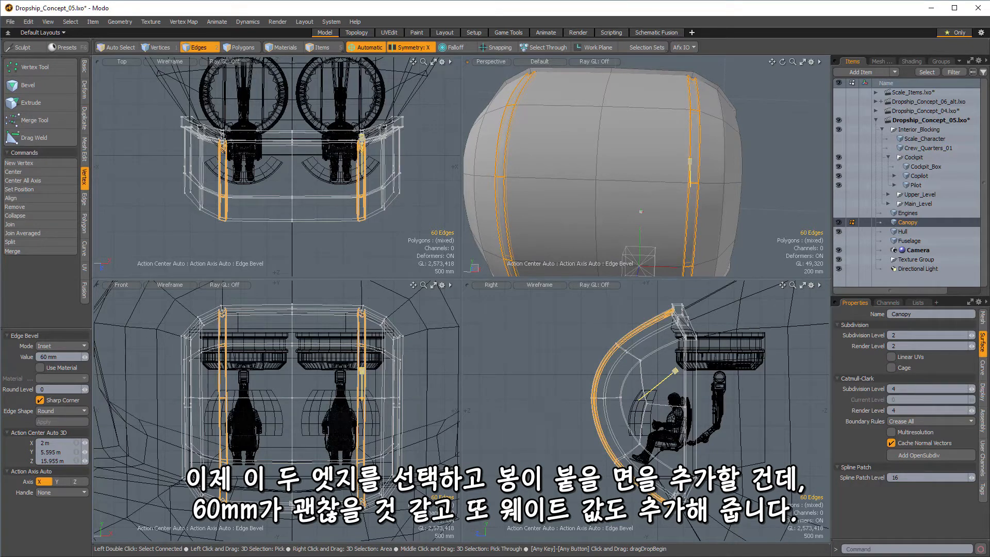
alt+drag(722, 129, 730, 155)
key(space)
- Add subdivision weight to the rear rim edge loops where the new bevel strips meet the frame
double_click(712, 172)
shift+double_click(739, 155)
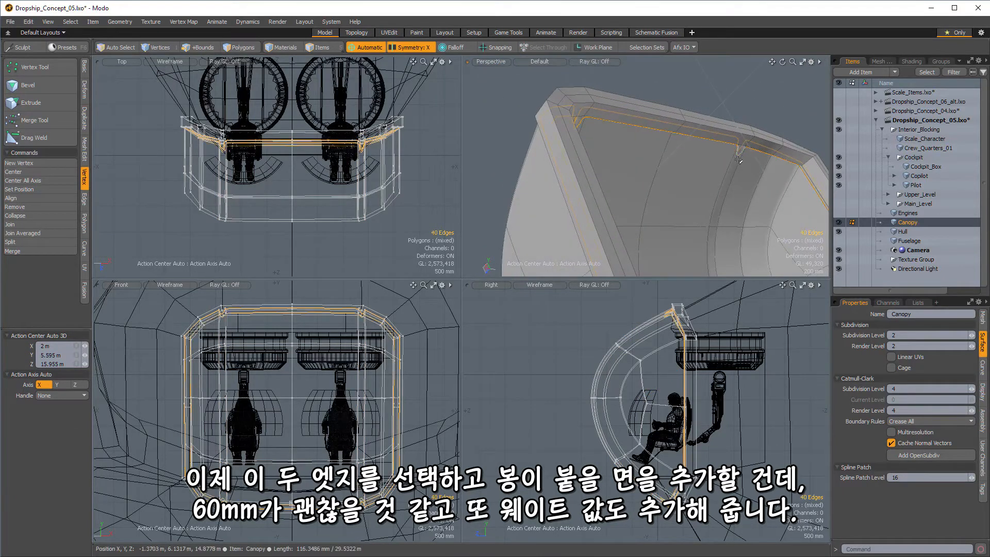
key(shift+w)
alt+drag(744, 168, 655, 153)
key(space)
- Select only the outer bevel strip polygons on both sides, copy and hide them, and paste the copies in place
key(3)
click(694, 131)
shift+click(689, 159)
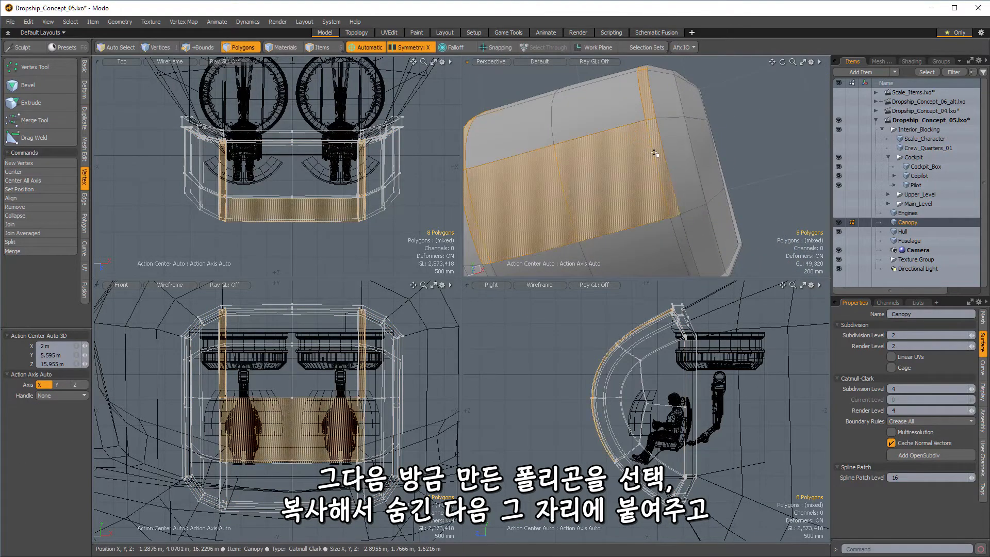
ctrl+click(652, 185)
alt+drag(651, 206, 631, 167)
shift+click(646, 181)
alt+drag(631, 167, 583, 173)
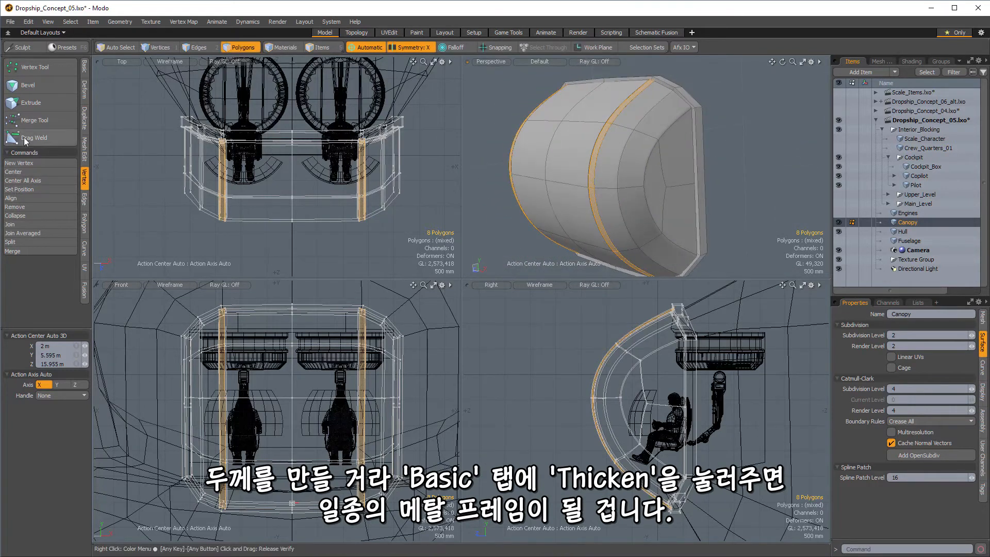
- Thicken the copied strips by 70 mm into frame bars and unhide the hidden canopy polygons
click(84, 67)
click(39, 269)
alt+drag(546, 185, 508, 178)
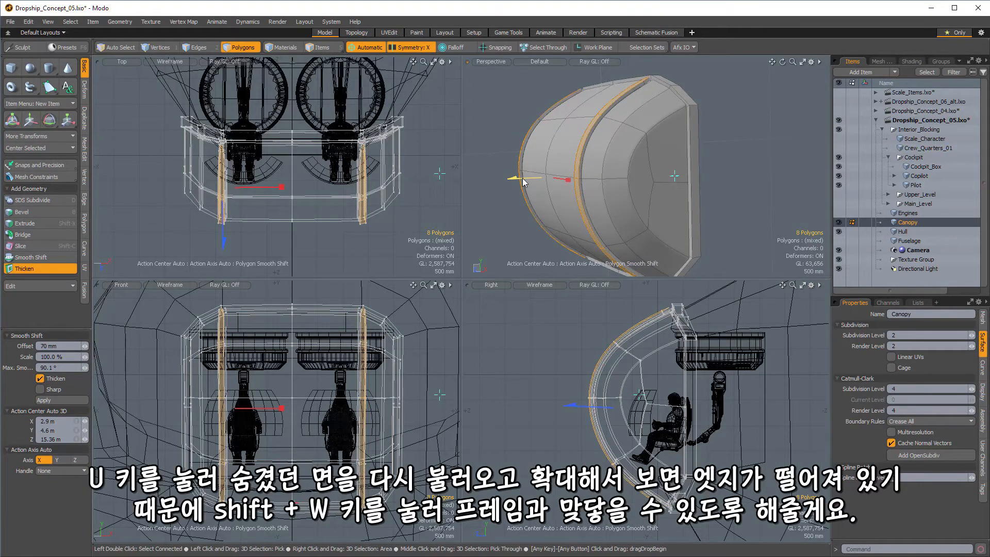
key(u)
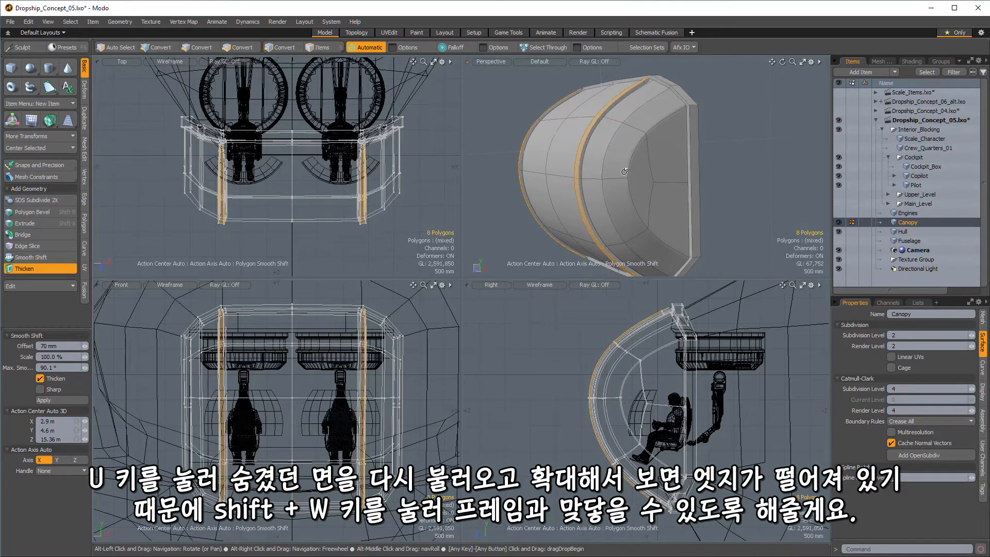
- Add subdivision weight to the upper end edges of both frame bars so they reach the rear rim
mouse_move(640, 151)
alt+mouse_down()
mouse_move(621, 154)
mouse_move(632, 165)
alt+mouse_up()
scroll(683, 140, up, 5)
mouse_move(689, 143)
alt+mouse_down()
mouse_move(699, 161)
mouse_move(681, 158)
alt+mouse_up()
key(q)
ctrl+alt+drag(662, 313, 717, 315)
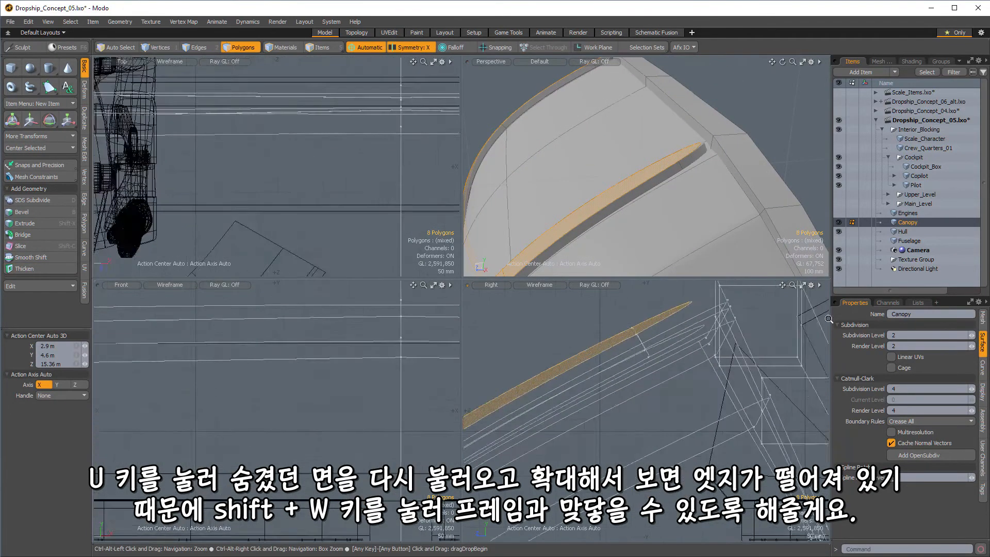
alt+shift+drag(630, 343, 662, 376)
key(2)
click(654, 361)
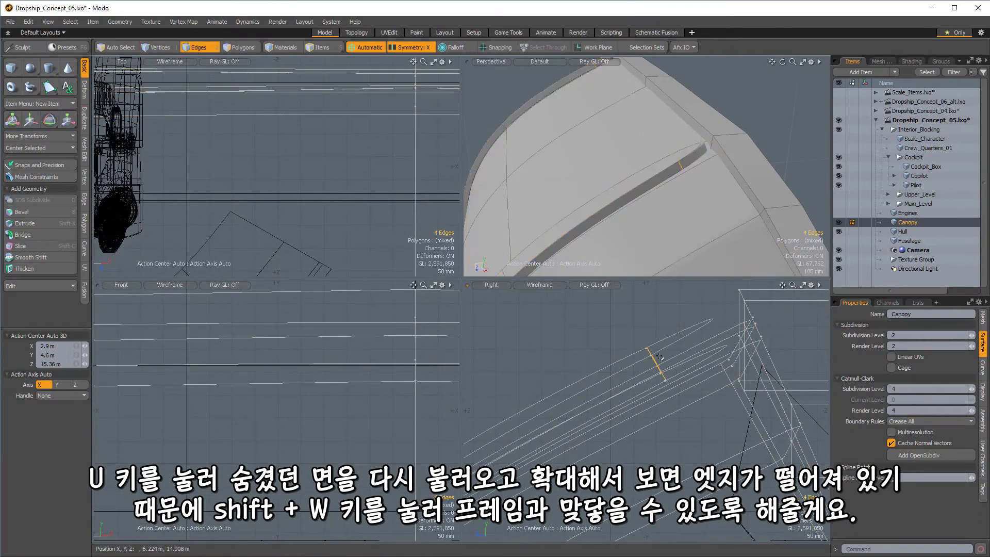
key(2)
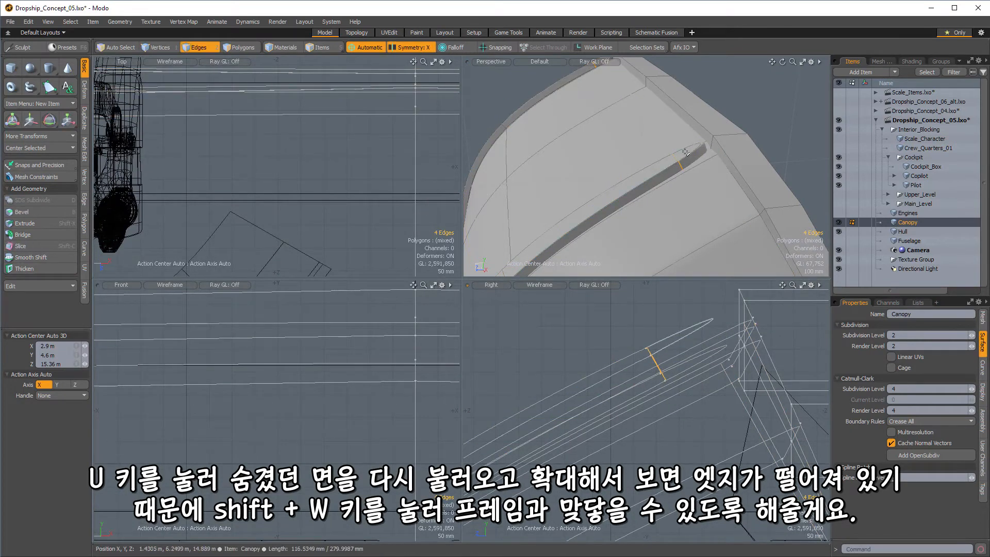
key(shift)
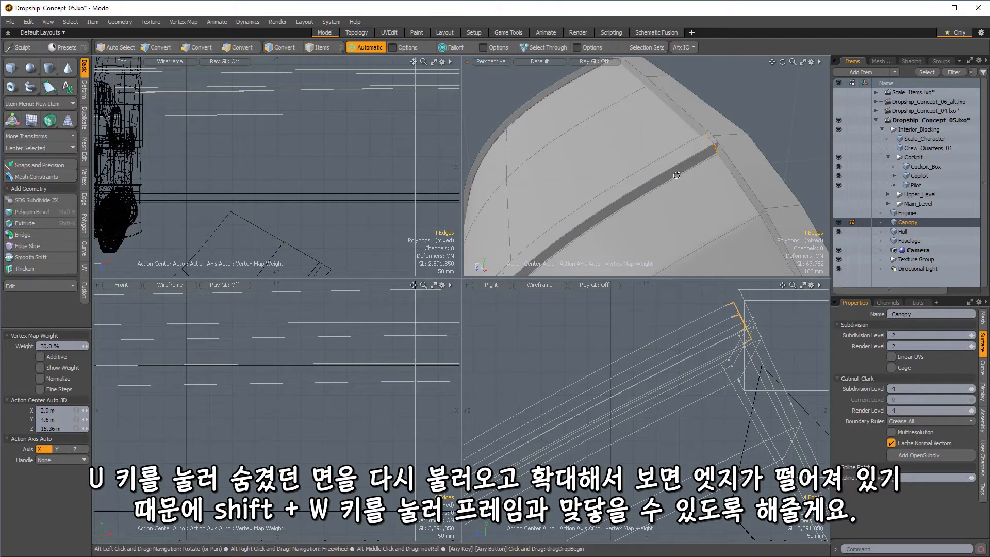
- Add subdivision weight to the lower end edges of both frame bars so they reach the rear rim
scroll(760, 155, up, 4)
alt+drag(761, 156, 729, 163)
alt+drag(703, 232, 663, 182)
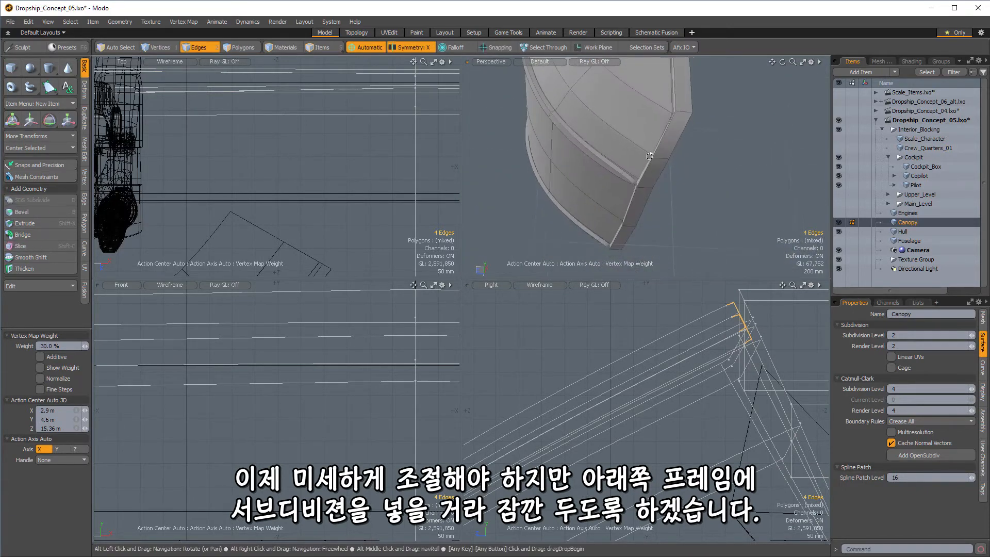
scroll(689, 386, down, 5)
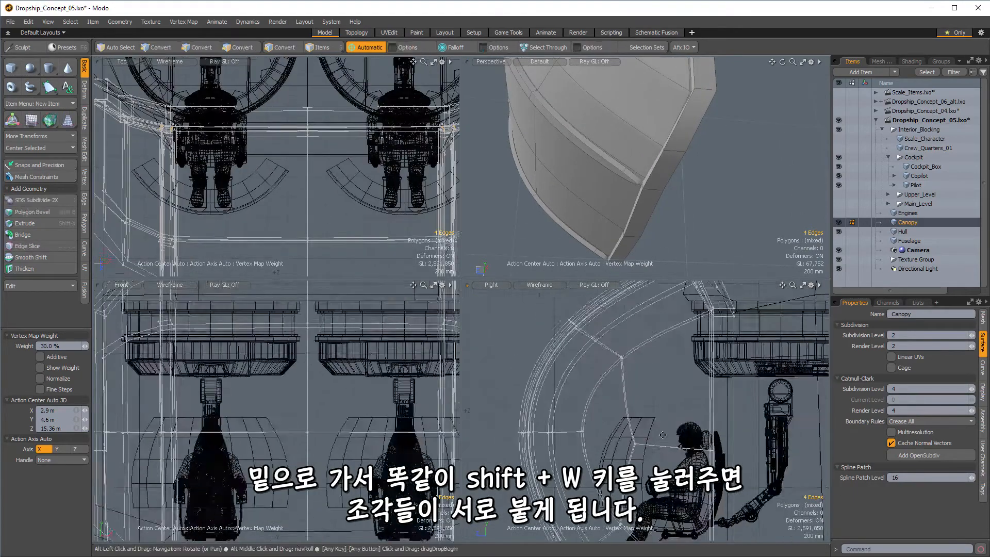
scroll(670, 407, up, 4)
key(space)
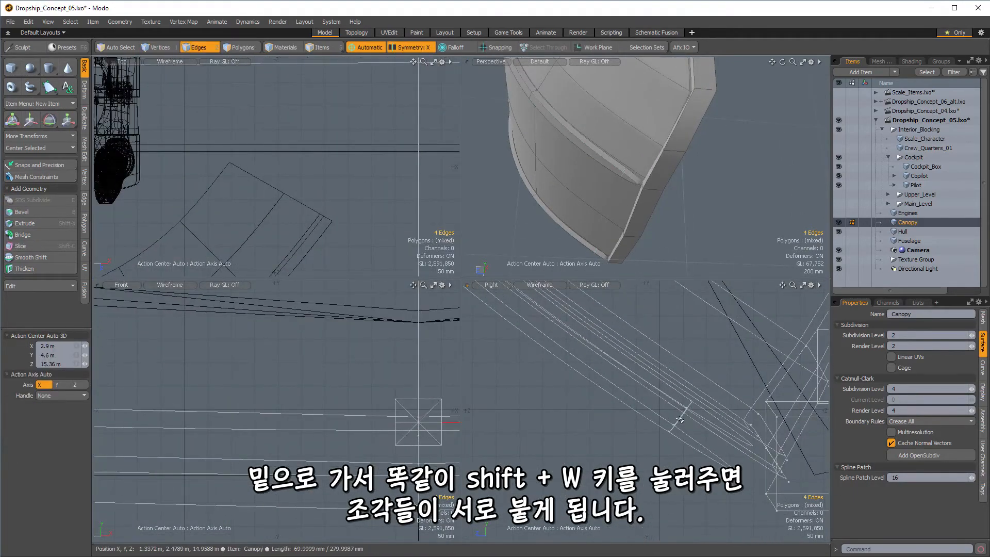
key(shift+w)
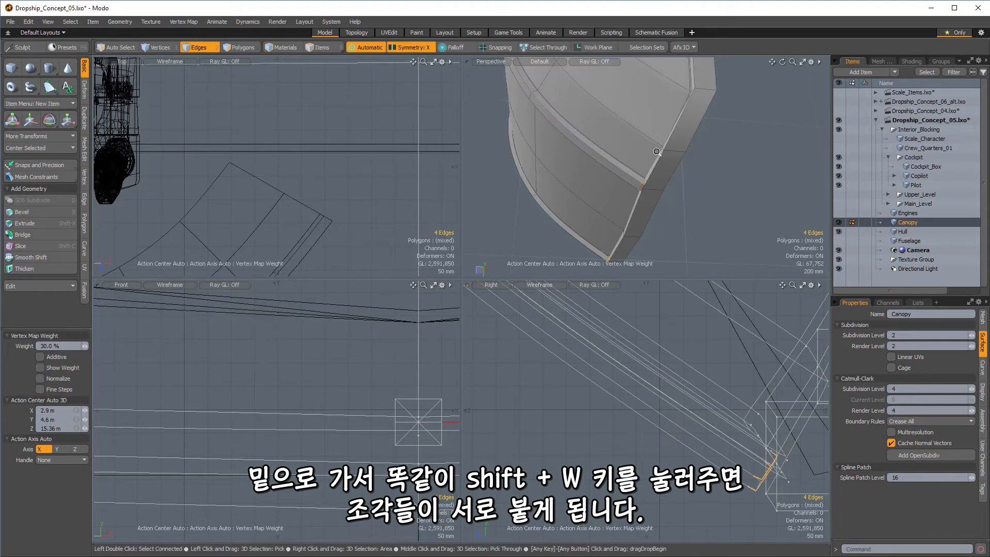
- Bevel the flat side window polygons on both sides of the canopy with an 80 mm inset
alt+drag(732, 222, 567, 147)
key(space)
click(759, 191)
key(3)
key(b)
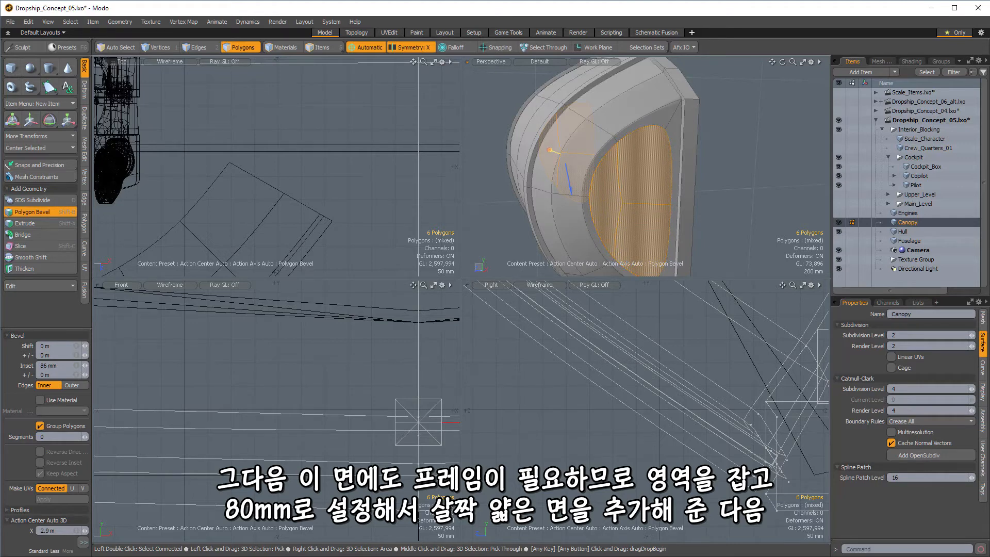
alt+drag(563, 146, 559, 147)
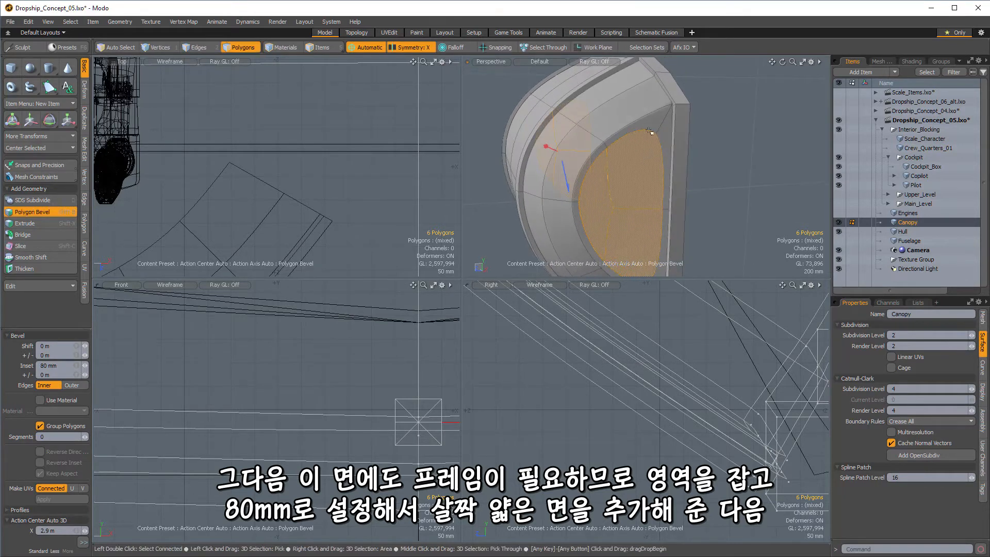
- Add subdivision weight to the short diagonal edges at the corners of the side window insets
key(space)
key(space)
key(space)
click(659, 123)
alt+drag(659, 123, 655, 107)
double_click(656, 106)
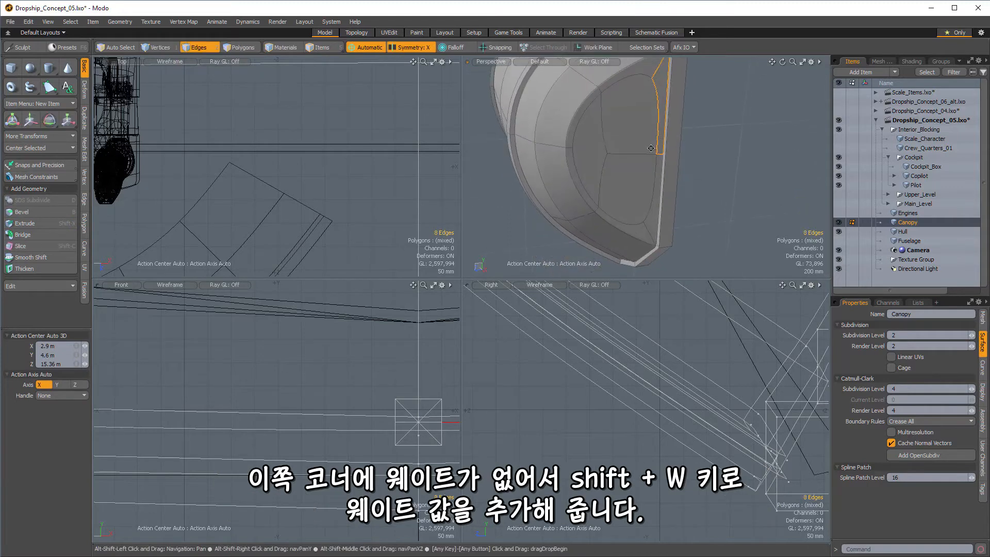
alt+drag(650, 169, 643, 222)
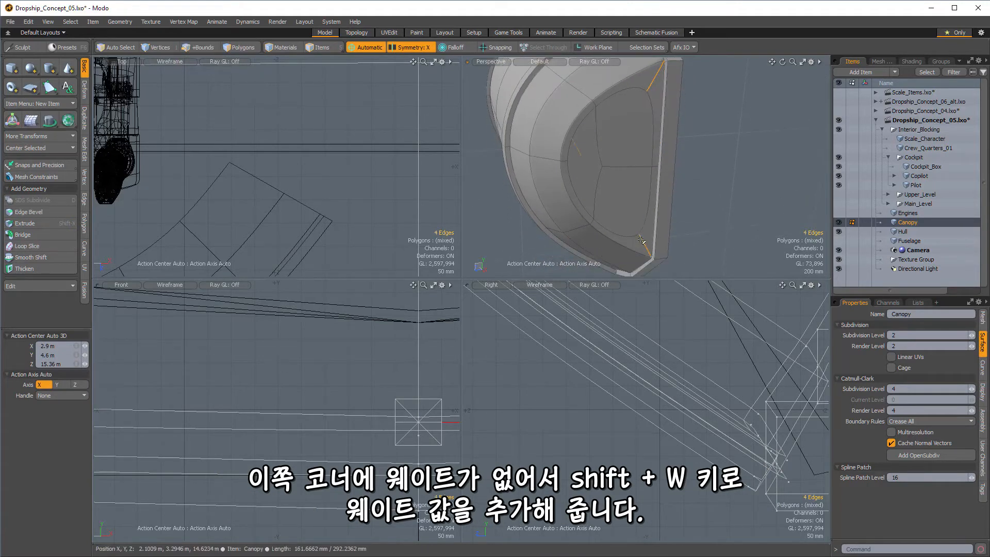
key(shift+w)
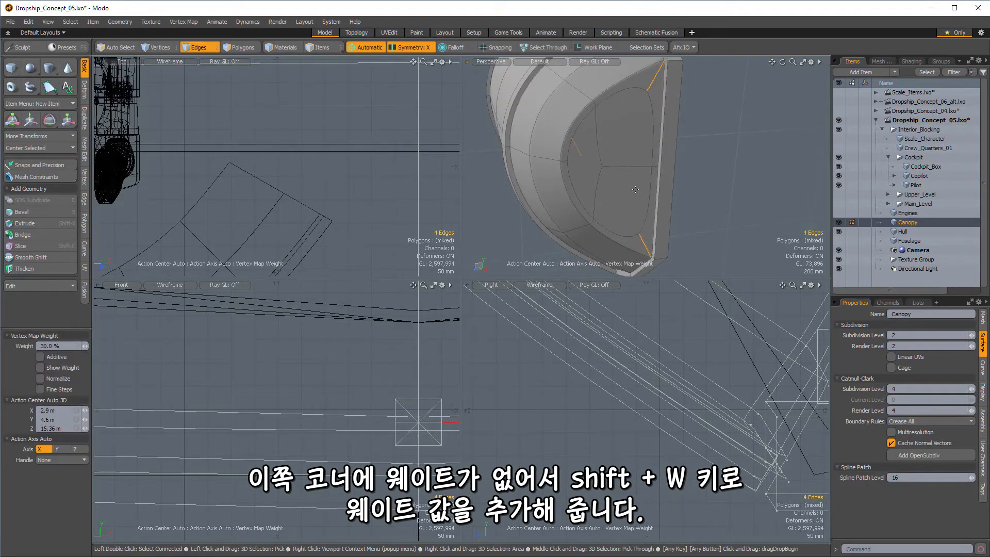
- Select the full inset polygon loops around both side windows, copy and hide them, and paste the copies in place
ctrl+alt+drag(651, 156, 659, 107)
key(3)
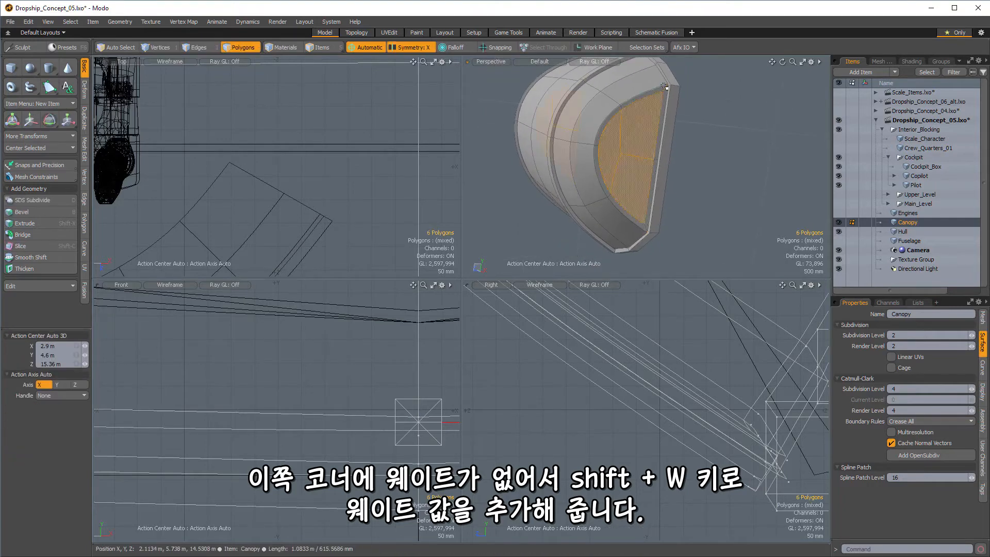
click(661, 89)
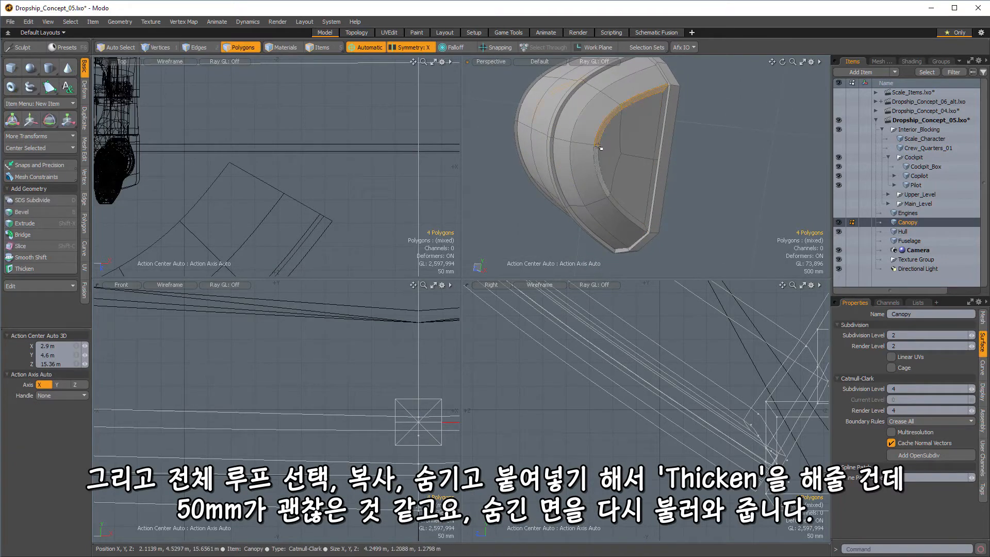
key(l)
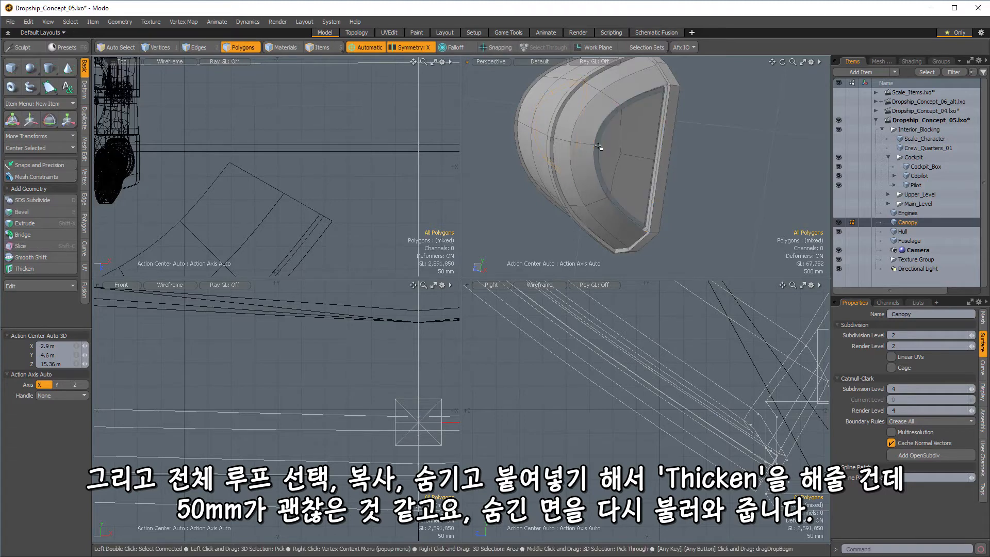
key(ctrl+v)
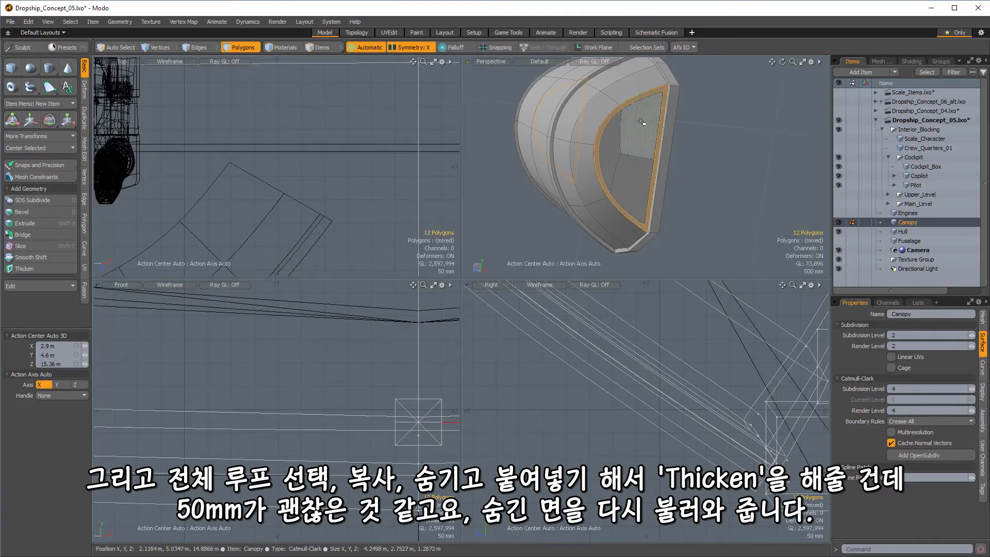
- Thicken the pasted side window loops by 50 mm into frames and unhide the hidden polygons
click(34, 268)
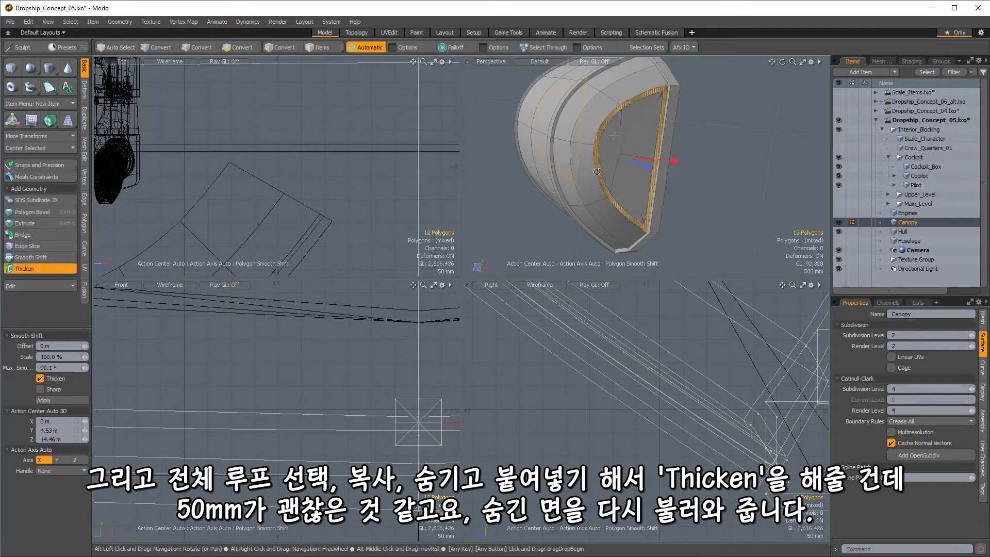
alt+drag(644, 170, 704, 171)
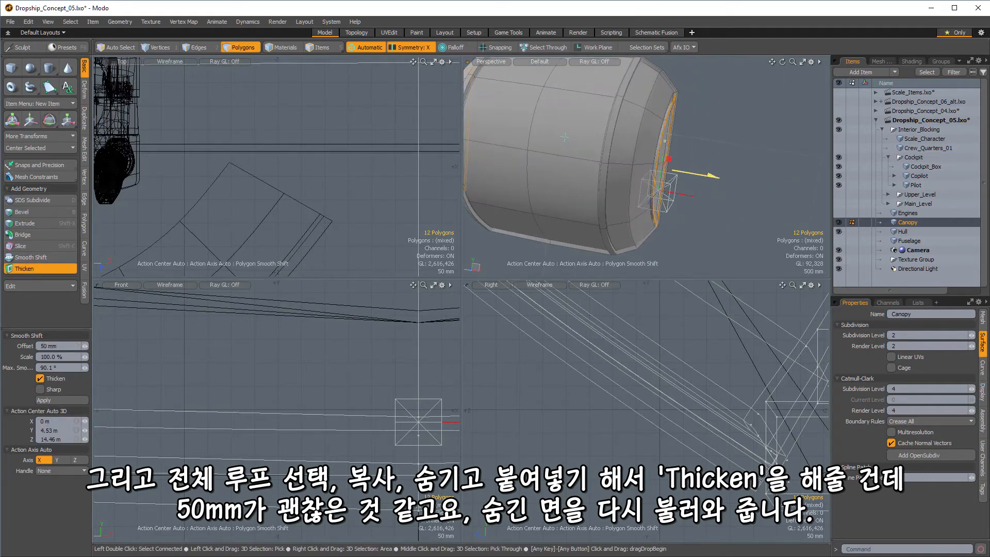
mouse_move(680, 126)
alt+mouse_down()
mouse_move(677, 152)
mouse_move(706, 175)
mouse_move(686, 142)
alt+mouse_up()
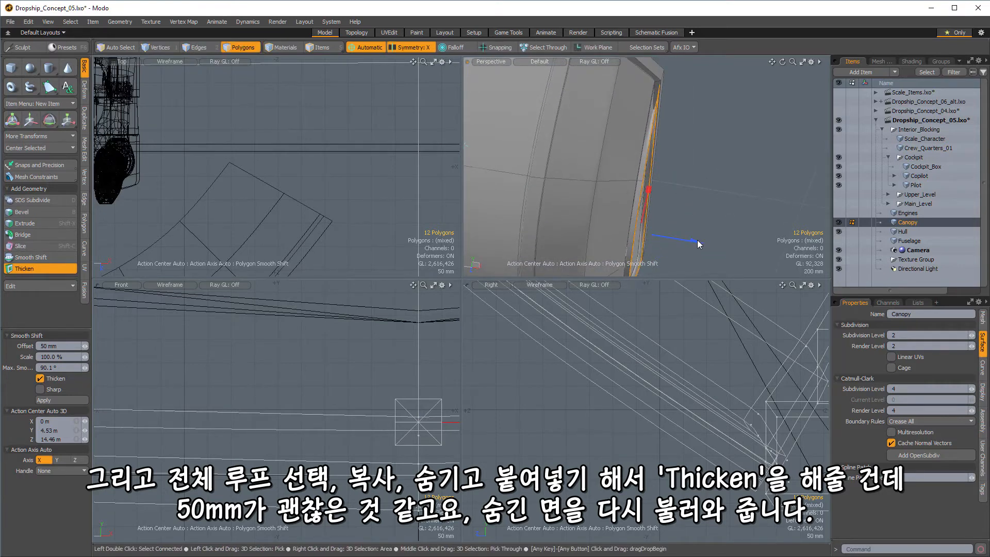
alt+drag(694, 145, 644, 140)
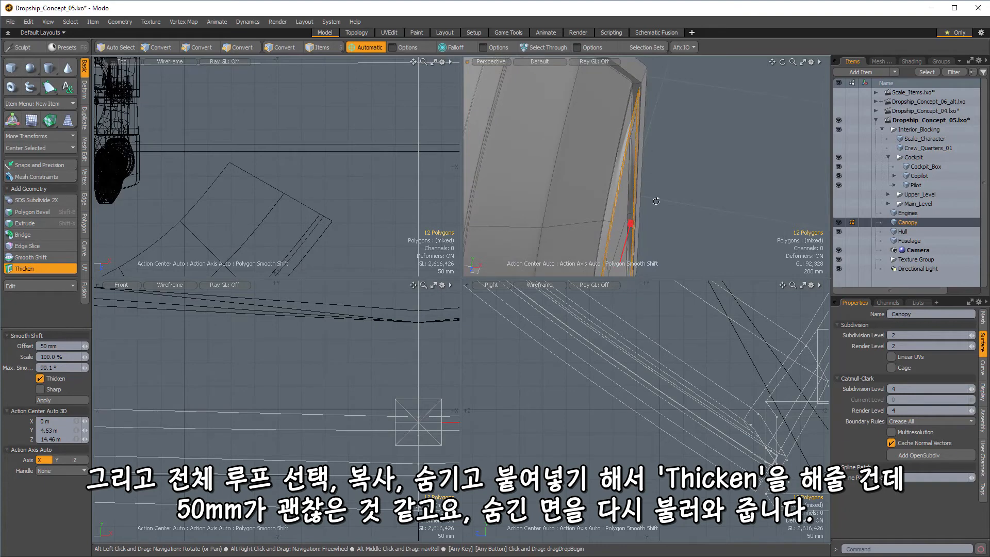
key(space)
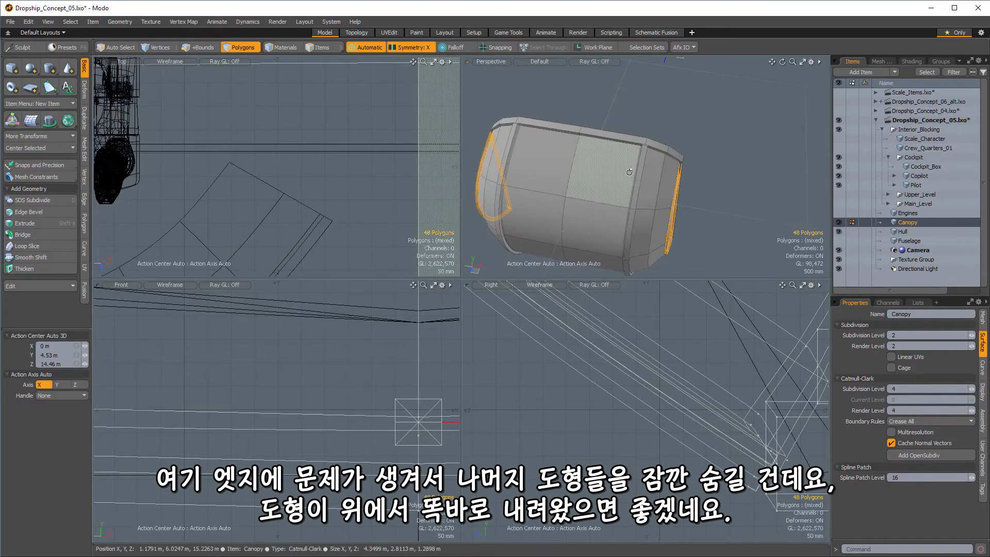
- Hide everything except the side window frames and add subdivision weight to the short edges at their corners
key(shift+h)
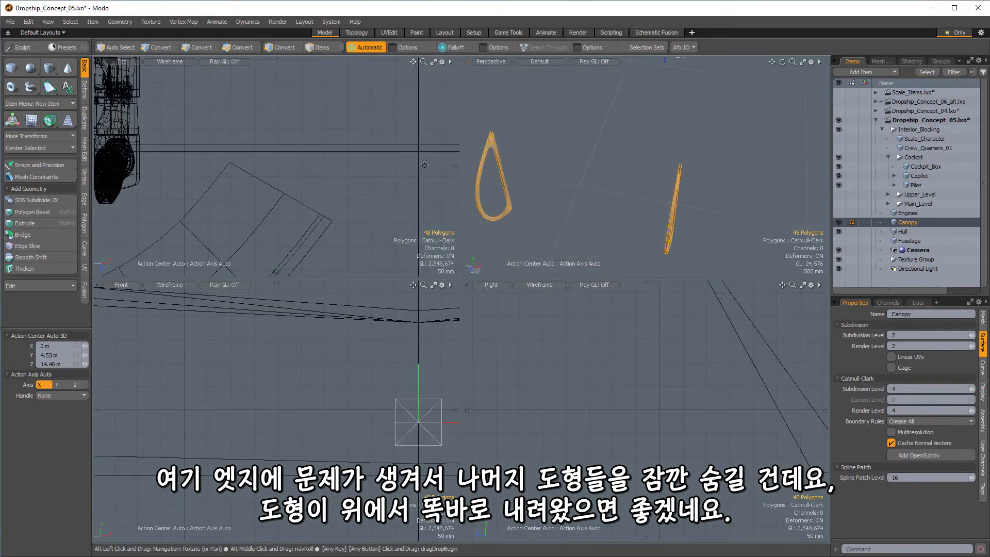
key(2)
key(a)
key(shift+a)
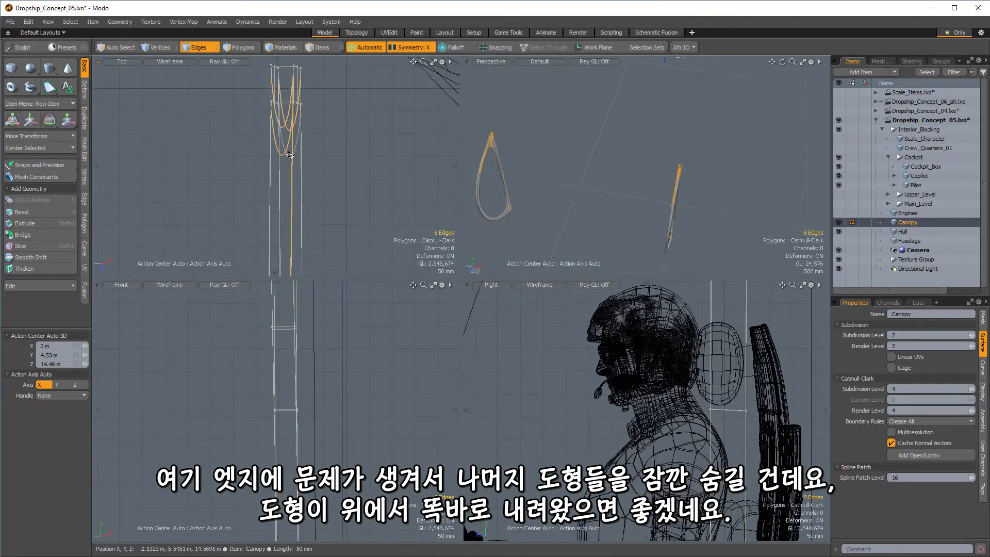
alt+shift+drag(318, 127, 312, 147)
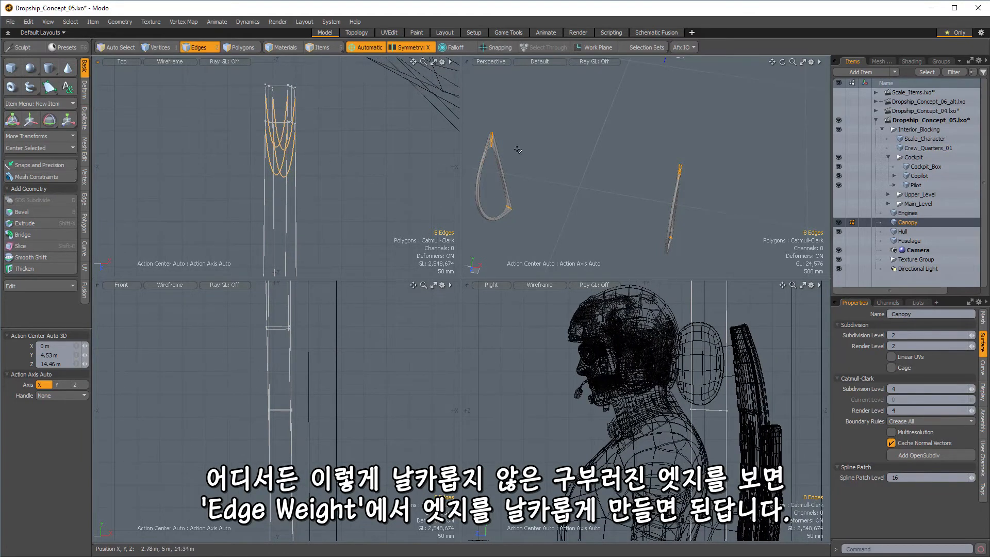
alt+drag(539, 145, 563, 124)
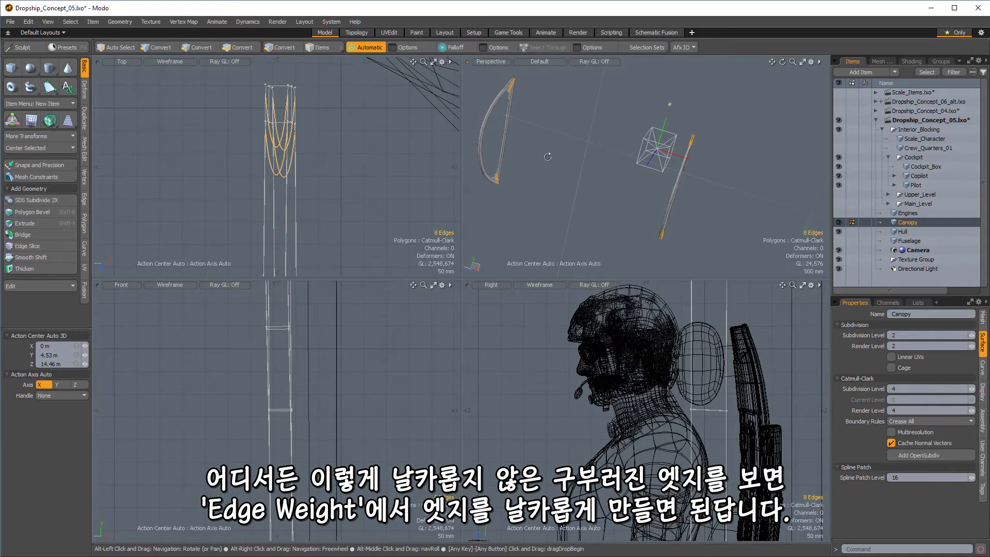
alt+drag(547, 156, 600, 183)
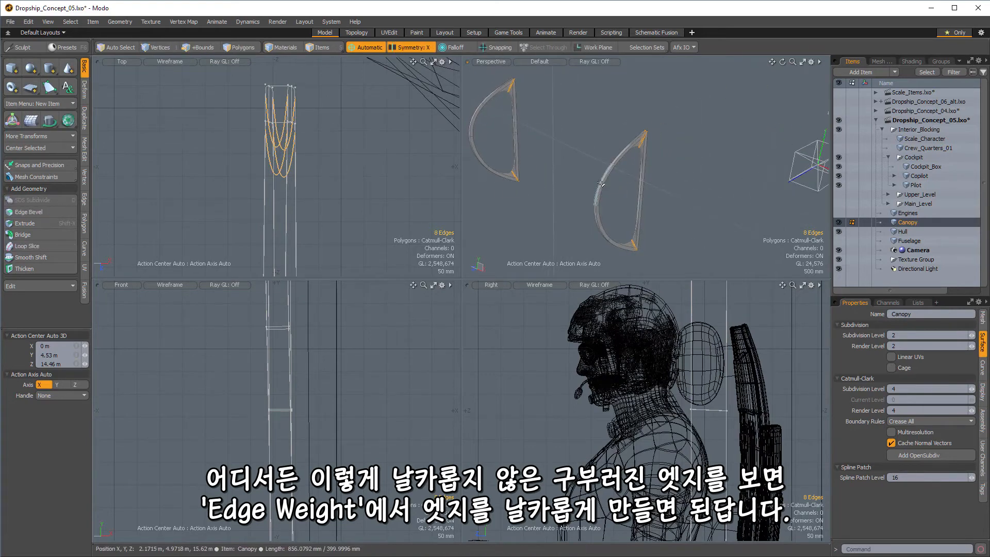
key(w)
alt+drag(605, 134, 729, 178)
ctrl+alt+drag(556, 225, 538, 245)
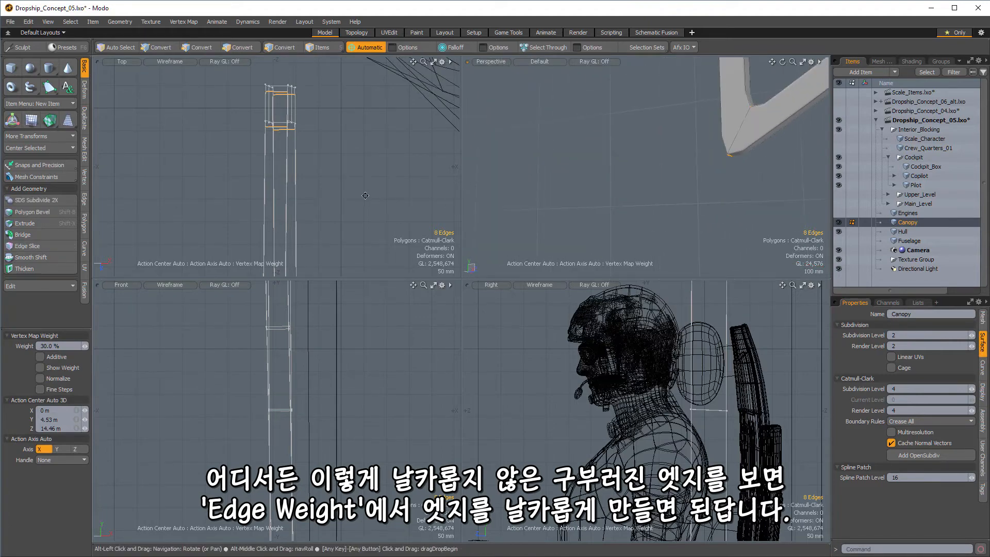
- Add subdivision weight to the diagonal edges across the side window frames' corners
ctrl+alt+drag(375, 338, 316, 340)
alt+drag(632, 289, 632, 335)
key(q)
click(651, 338)
alt+shift+drag(655, 413, 642, 355)
alt+shift+drag(644, 376, 659, 339)
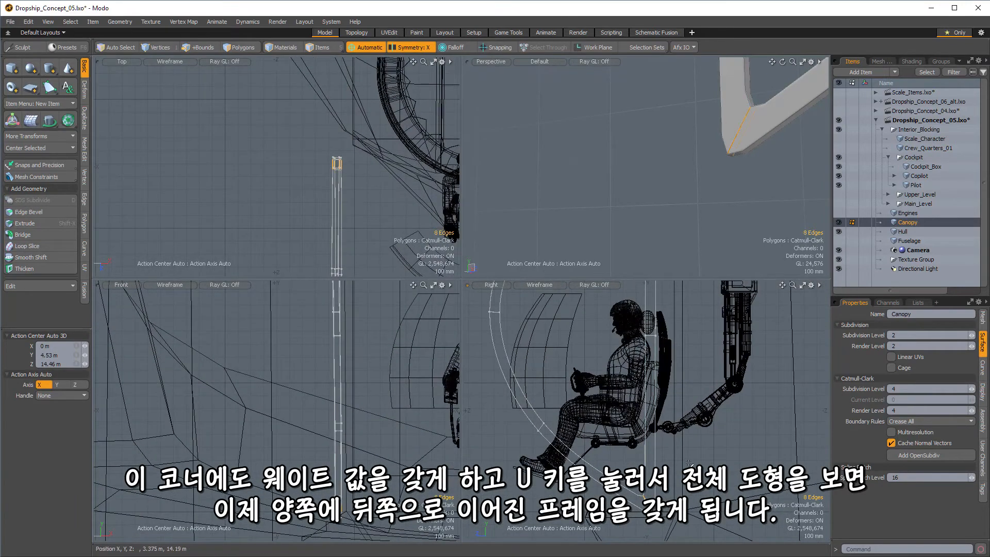
key(shift+w)
ctrl+alt+drag(694, 463, 651, 443)
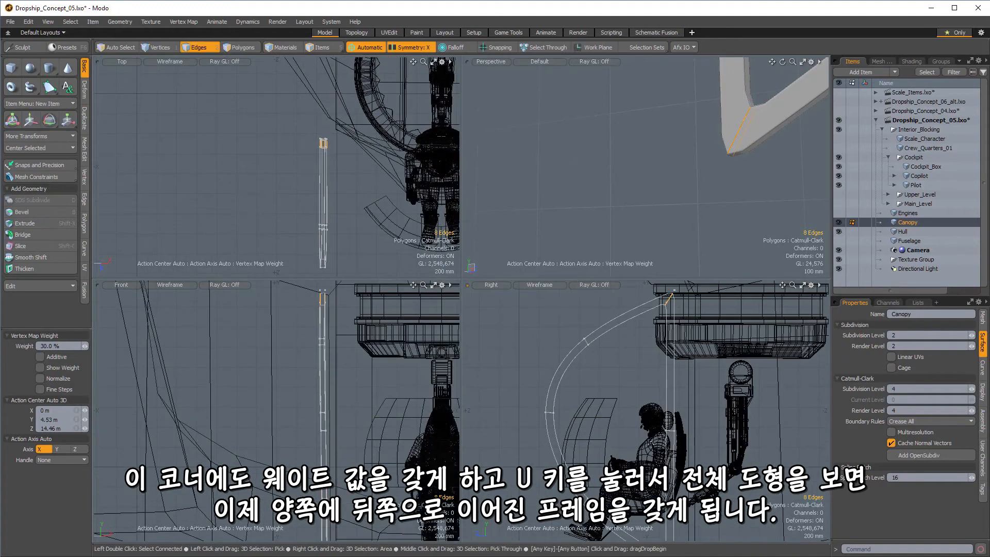
- Unhide the rest of the canopy and clear the edge selection
key(u)
ctrl+alt+drag(702, 203, 604, 91)
key(q)
click(683, 183)
key(space)
key(space)
key(space)
key(space)
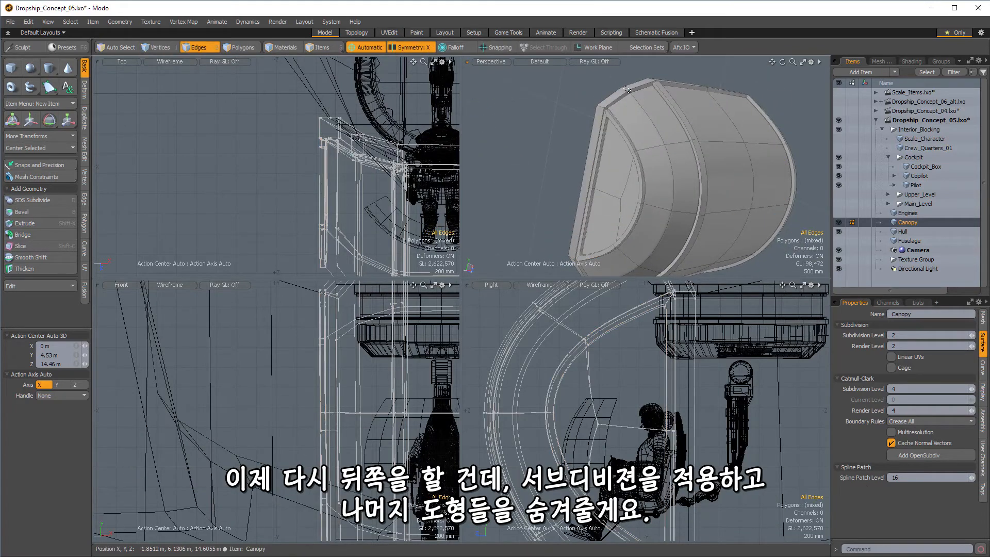
- Select the entire rear rim frame, turn on Catmull-Clark subdivision for it, and hide all other polygons
double_click(628, 90)
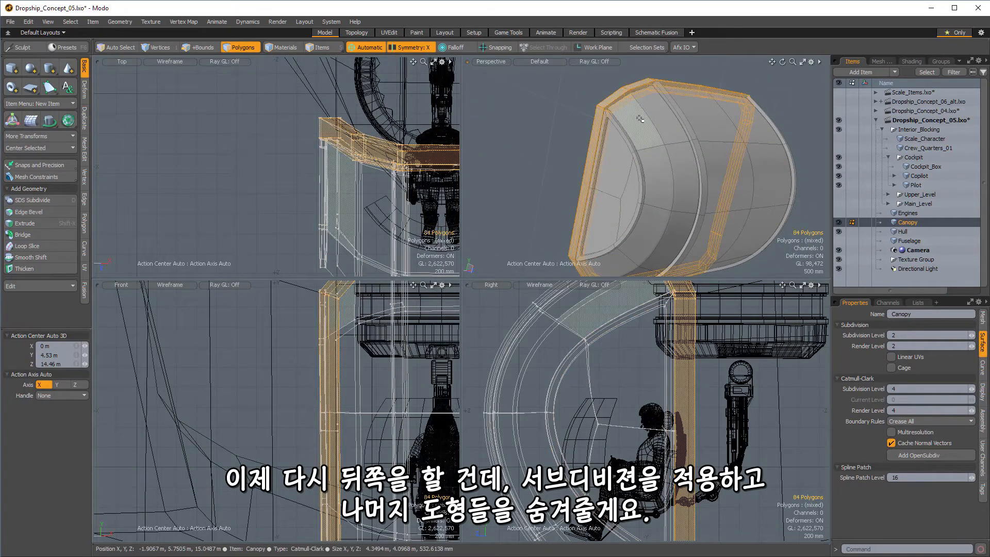
key(Tab)
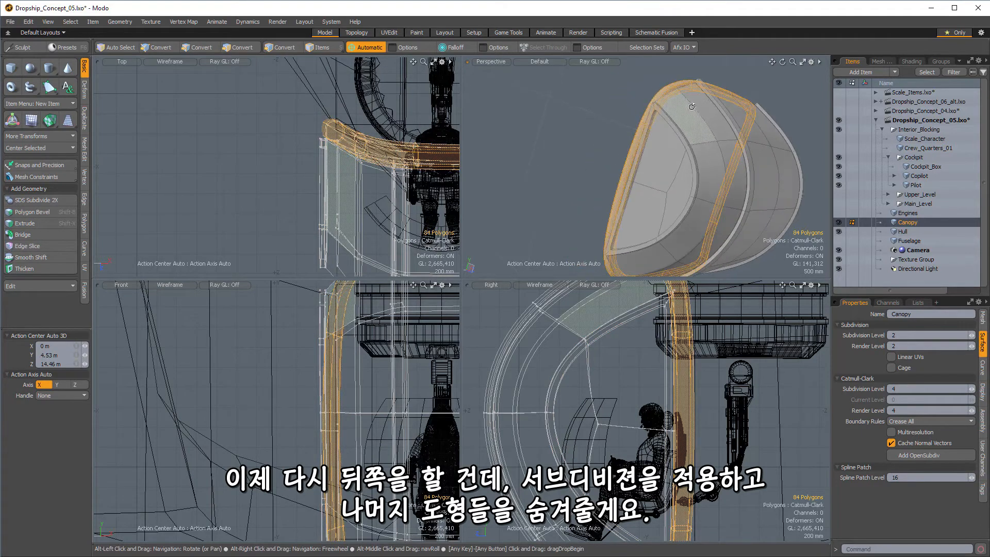
key(shift+h)
- Select all the short cross-section edges around the rear rim frame by loop-selecting its lengthwise edges and inverting the selection
alt+drag(691, 119, 659, 154)
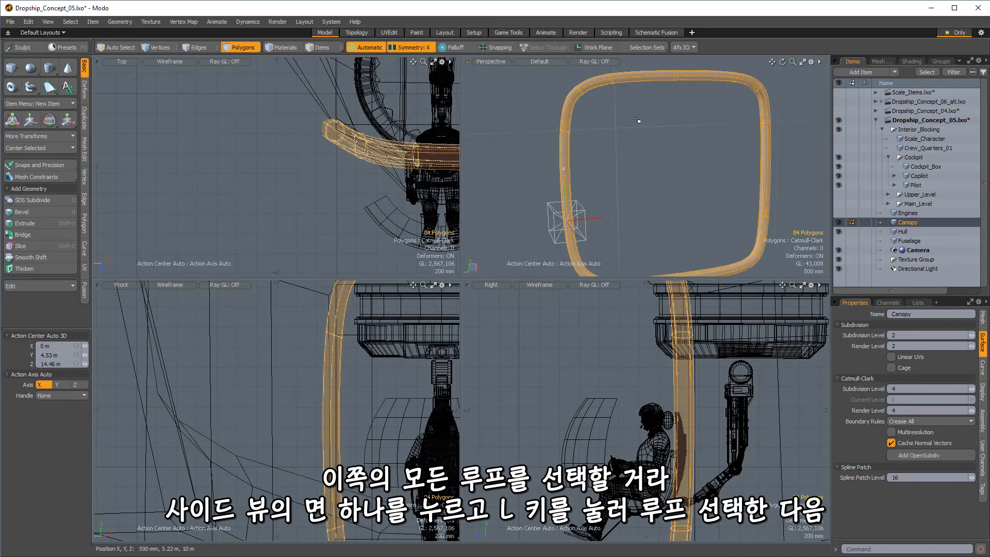
alt+drag(637, 119, 669, 207)
key(2)
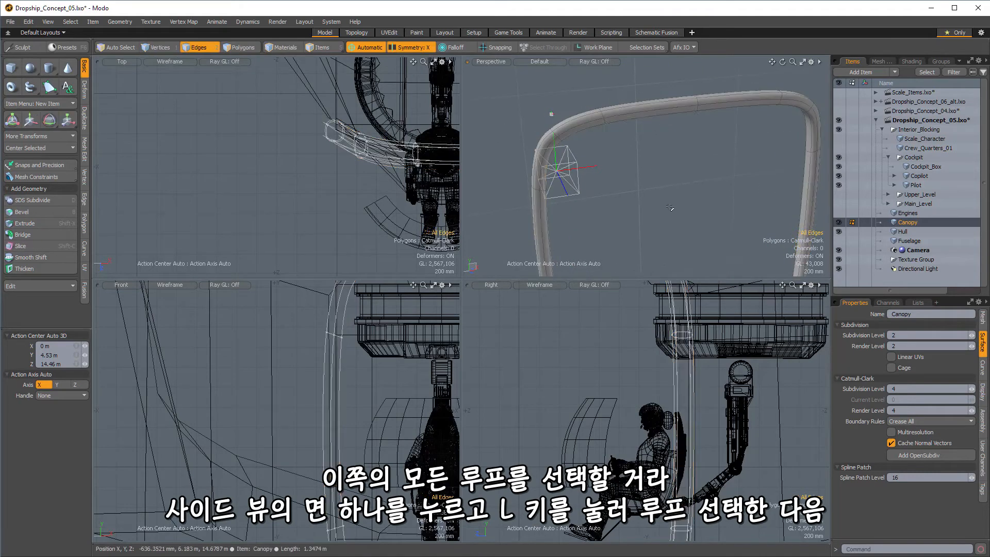
ctrl+alt+drag(691, 396, 658, 405)
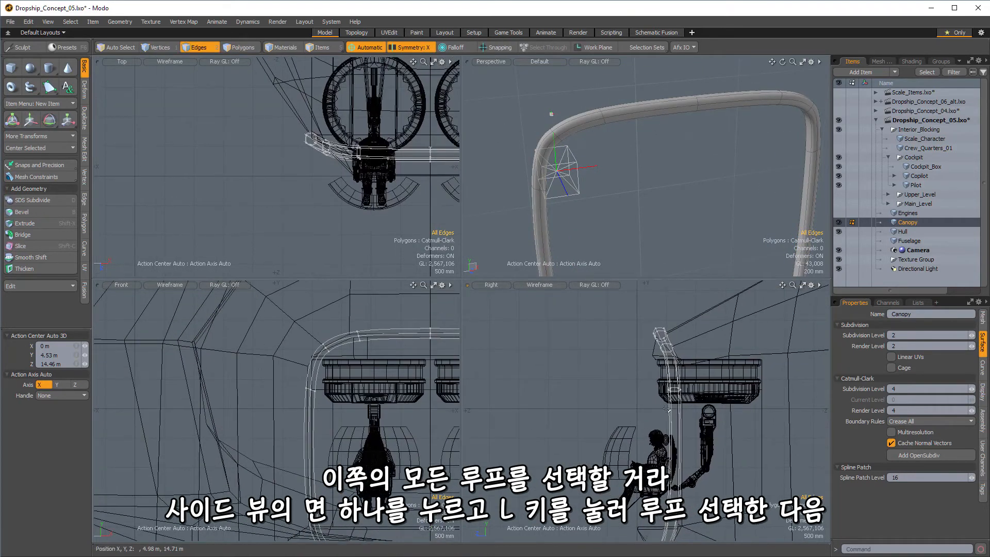
click(715, 405)
alt+drag(683, 206, 657, 208)
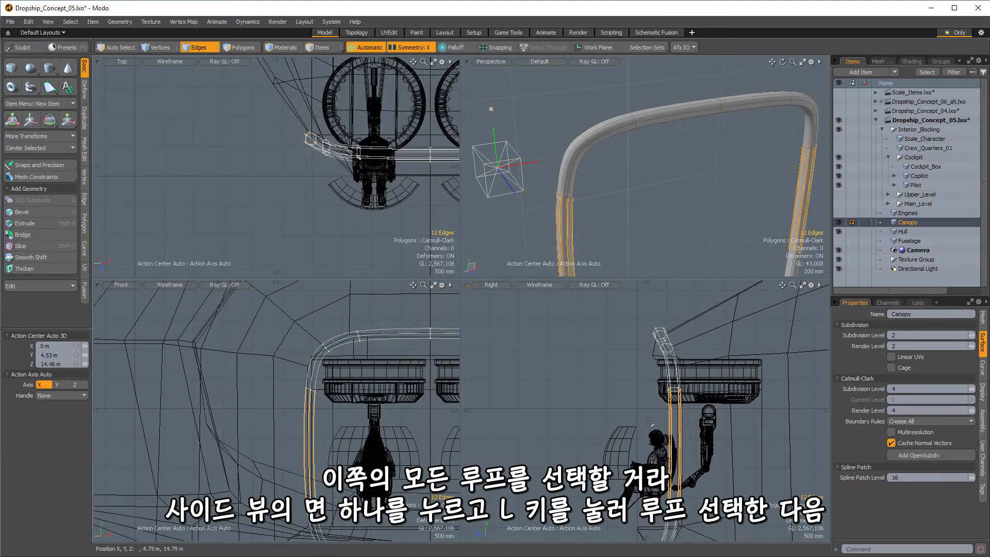
key(l)
mouse_move(687, 180)
alt+mouse_down()
mouse_move(706, 187)
mouse_move(693, 188)
alt+mouse_up()
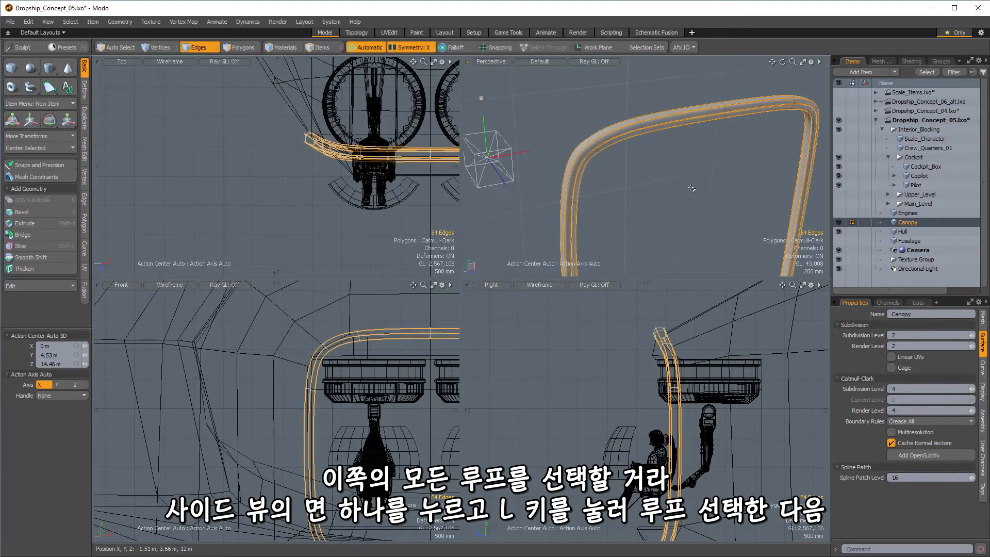
key(bracketleft)
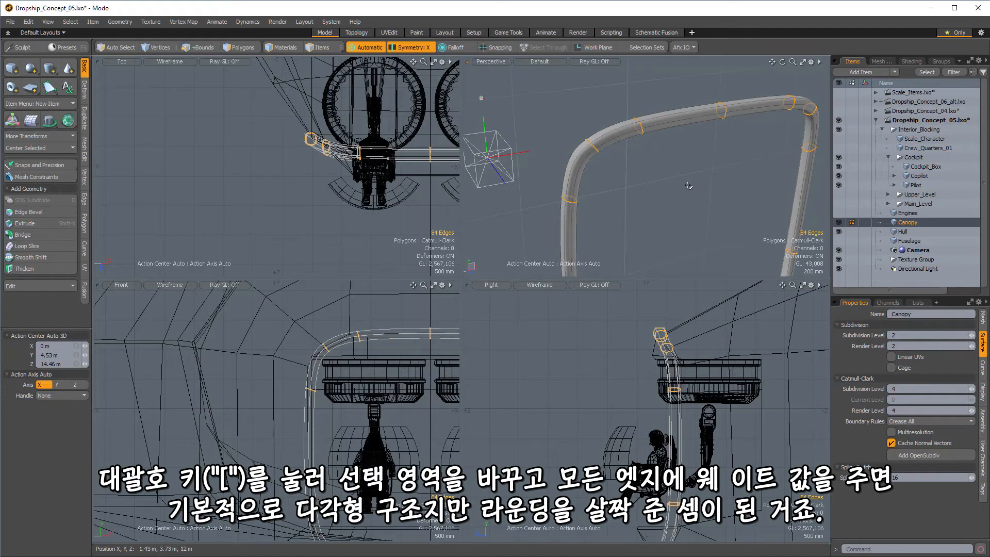
- Set a 30% subdivision weight on the rear rim frame's cross-section edges and unhide the rest of the canopy
key(shift+w)
click(684, 178)
alt+drag(685, 178, 625, 199)
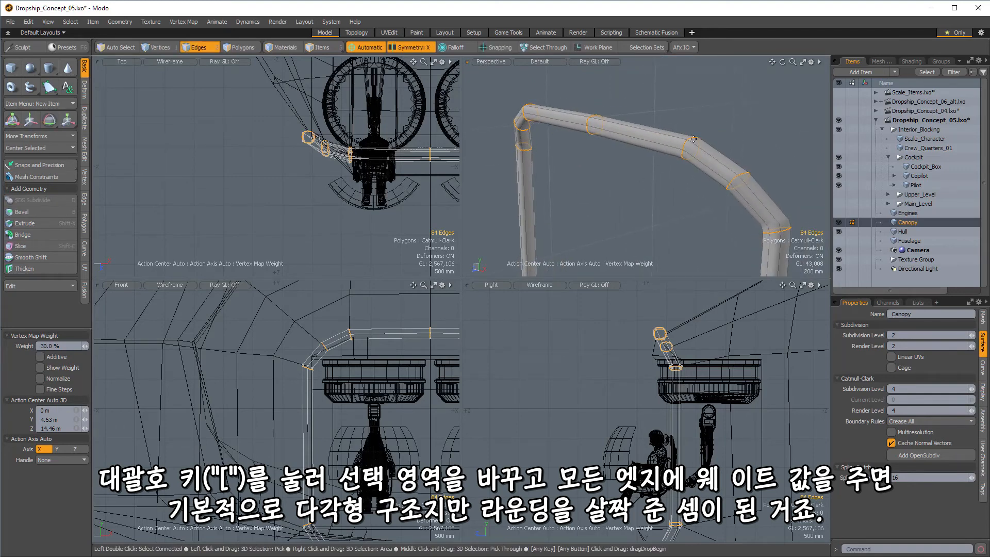
key(u)
alt+drag(693, 139, 626, 127)
- Select the edge loop along the rear rim frame's outer back side and give it a 30% subdivision weight
key(1)
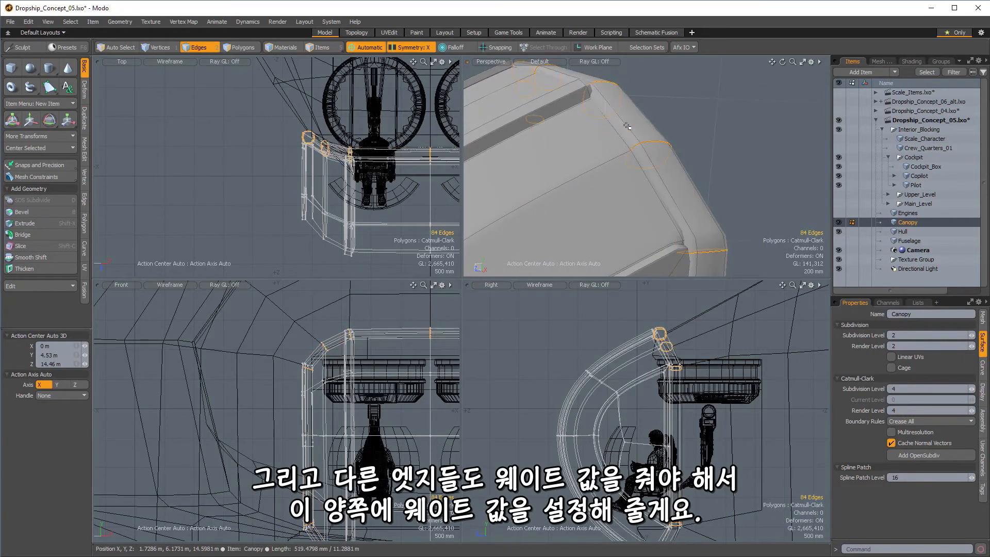
key(2)
alt+drag(626, 125, 662, 133)
key(shift+w)
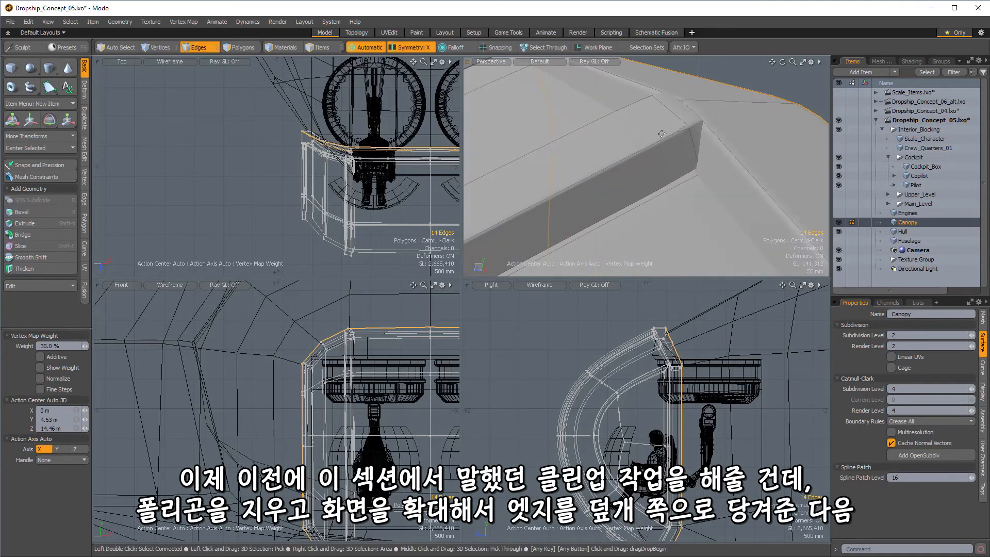
key(space)
- Delete the small end polygons of the window frame at the upper corner where it meets the rear rim, on both sides
key(5)
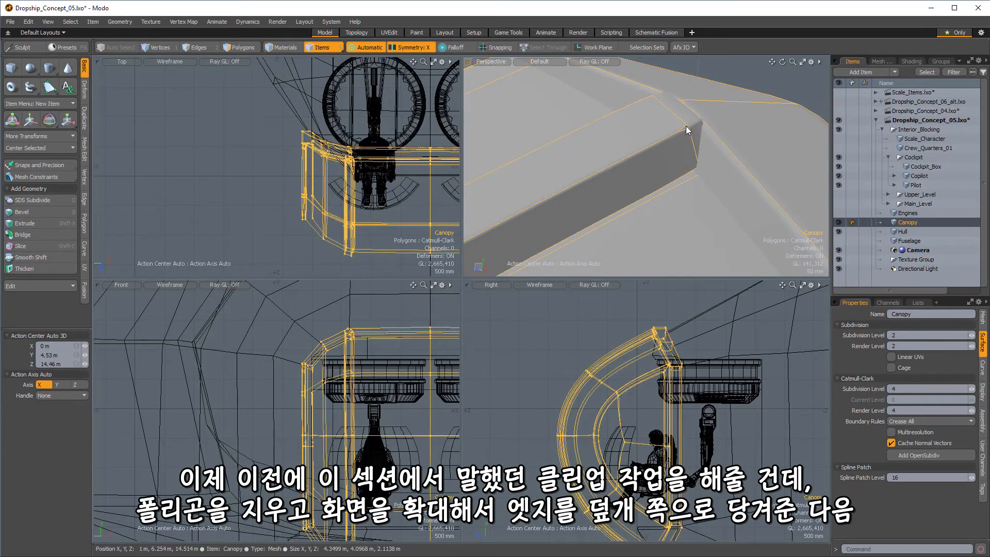
alt+drag(686, 130, 660, 326)
key(2)
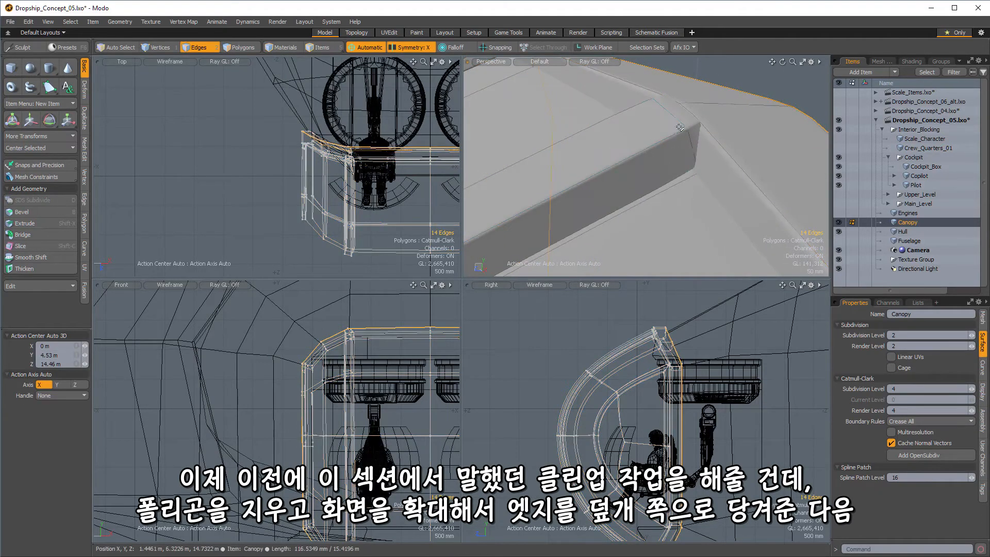
key(3)
scroll(690, 123, up, 3)
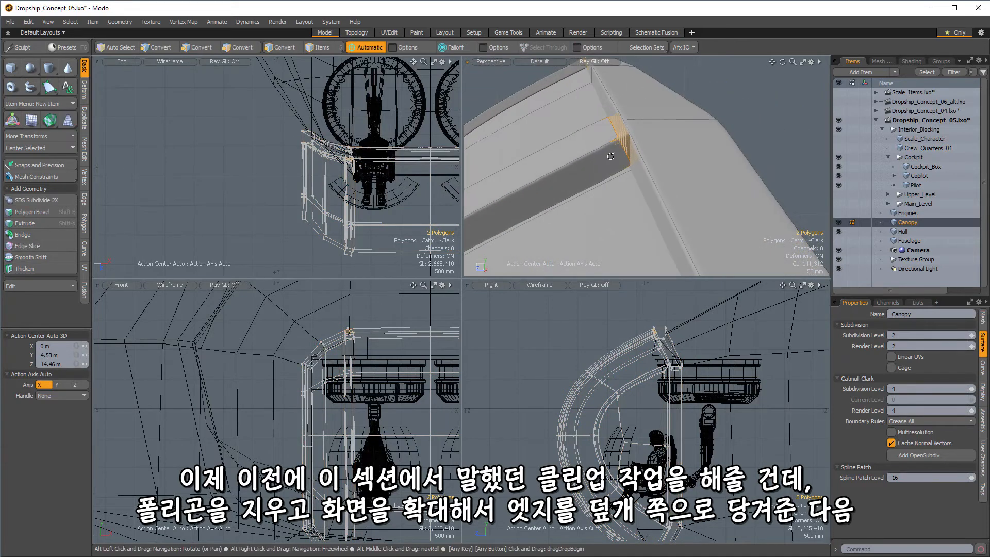
alt+drag(665, 147, 625, 145)
scroll(616, 142, up, 3)
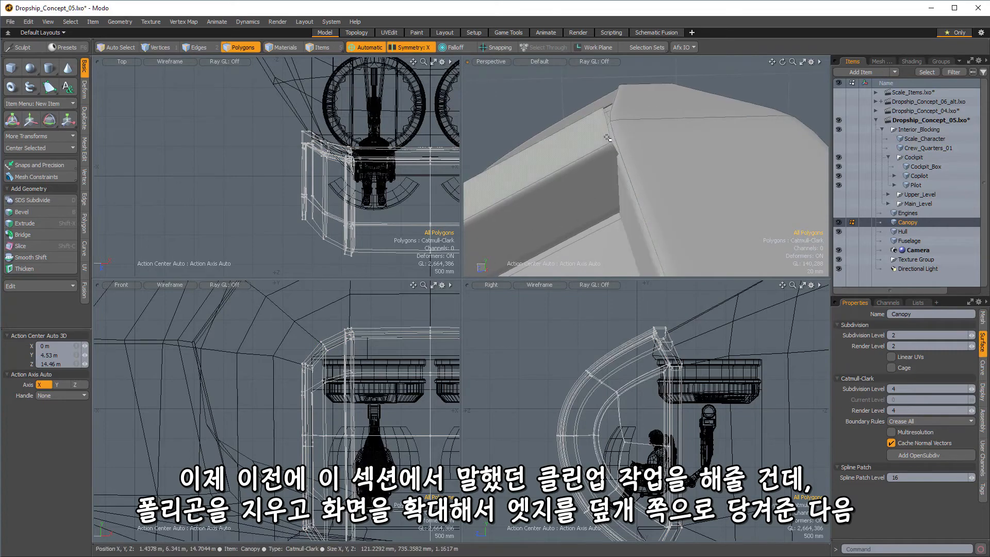
- Move the window frame's open upper end edges into the rear rim, about 12 mm down and 16 mm along negative Z
key(w)
mouse_move(652, 361)
ctrl+alt+mouse_down()
mouse_move(707, 381)
mouse_move(655, 376)
ctrl+alt+mouse_up()
key(shift+a)
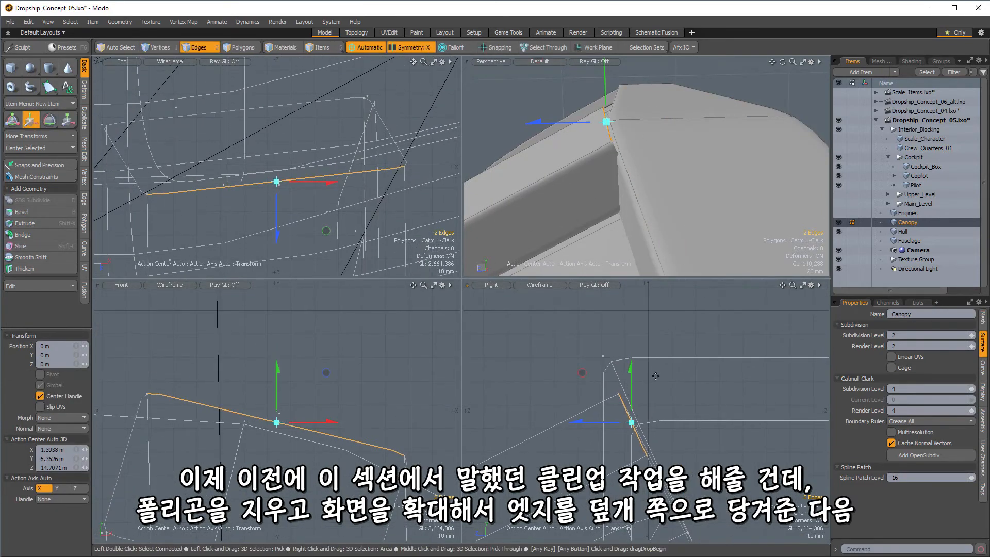
drag(583, 373, 620, 400)
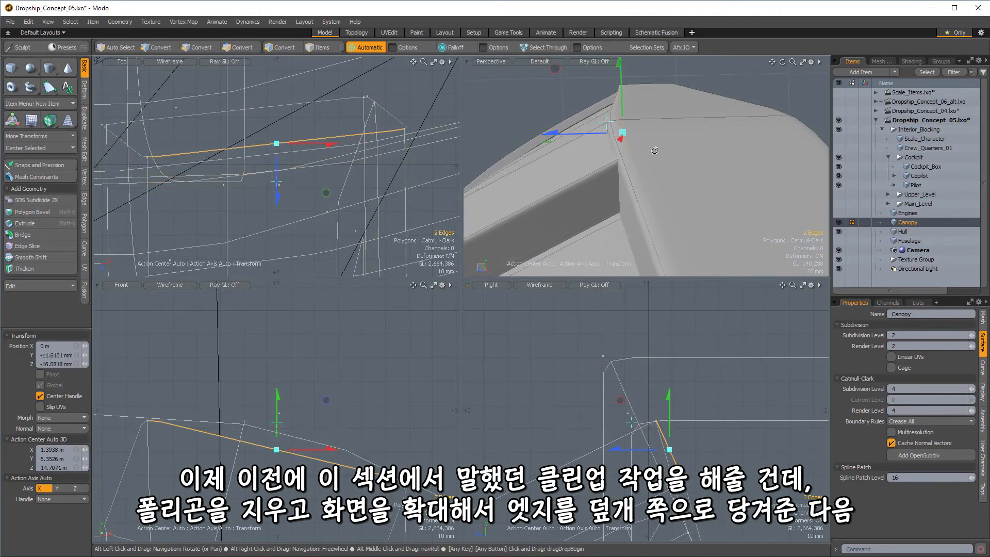
alt+drag(670, 147, 689, 193)
- Delete the small end polygons of the window frame at the lower corner next to the rear rim, on both sides
drag(677, 116, 761, 208)
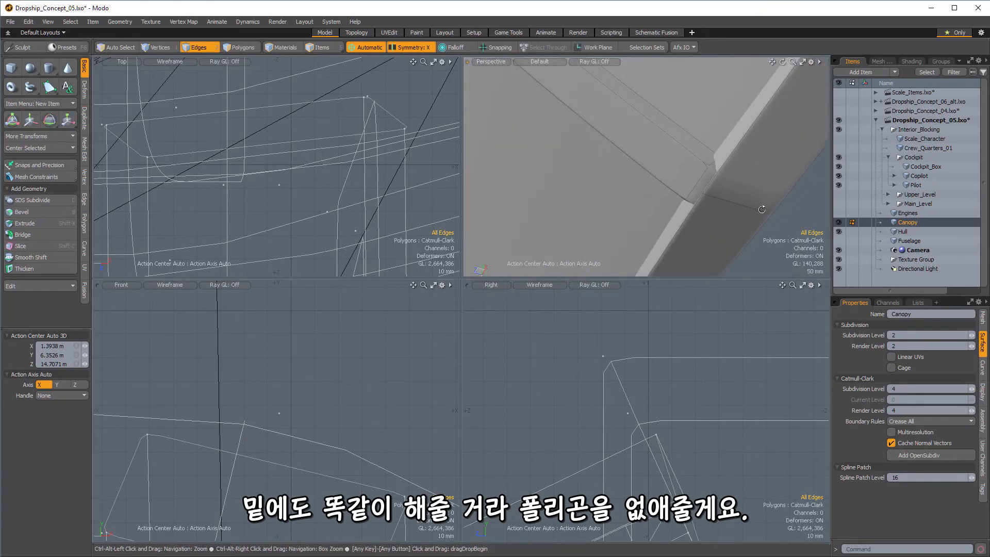
key(3)
click(704, 185)
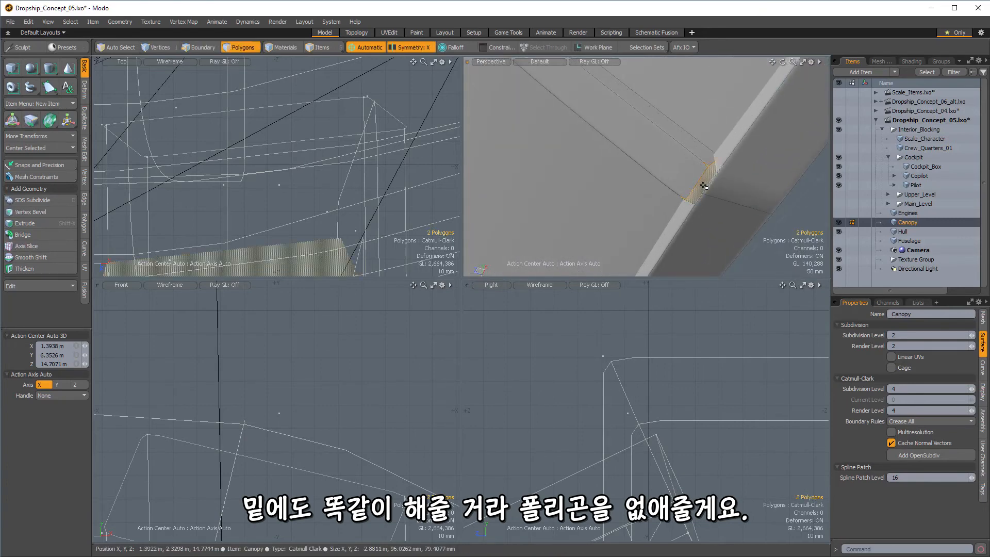
key(Delete)
- Move the window frame's open lower end edges about 22 mm along negative Z into the rear rim and adjust their height
alt+drag(704, 184, 730, 10)
ctrl+alt+drag(761, 520, 743, 413)
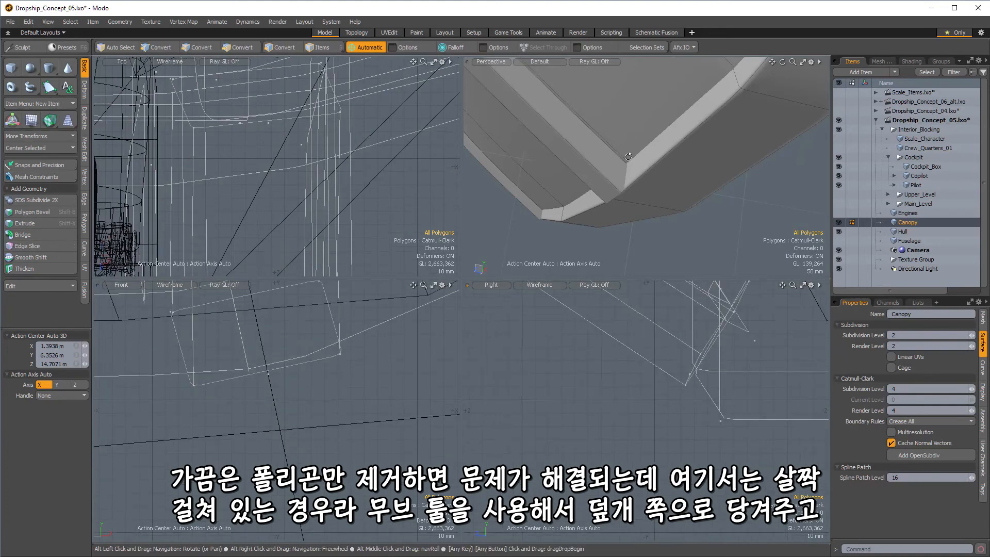
mouse_move(628, 157)
alt+mouse_down()
mouse_move(568, 83)
mouse_move(621, 178)
mouse_move(638, 183)
mouse_move(624, 171)
alt+mouse_up()
key(2)
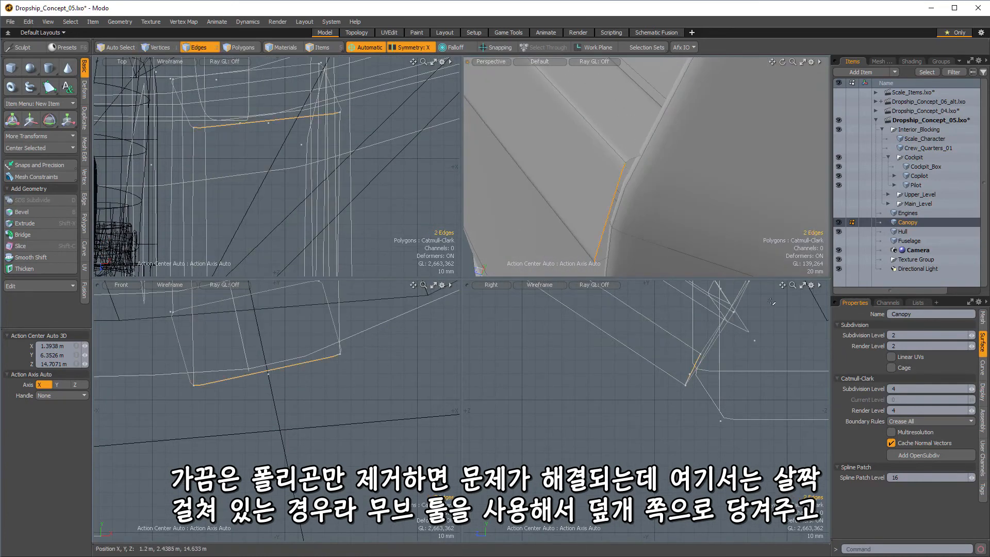
key(w)
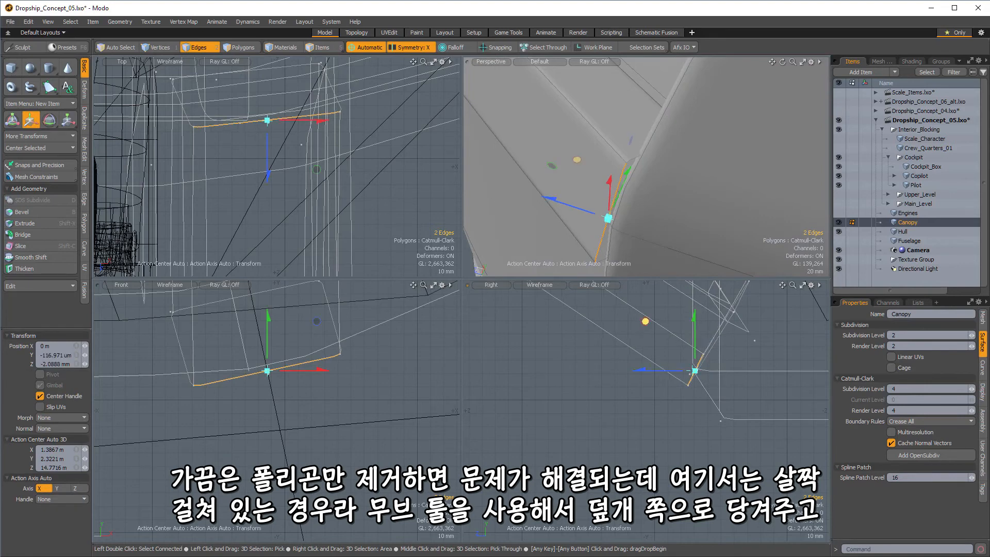
drag(608, 219, 630, 235)
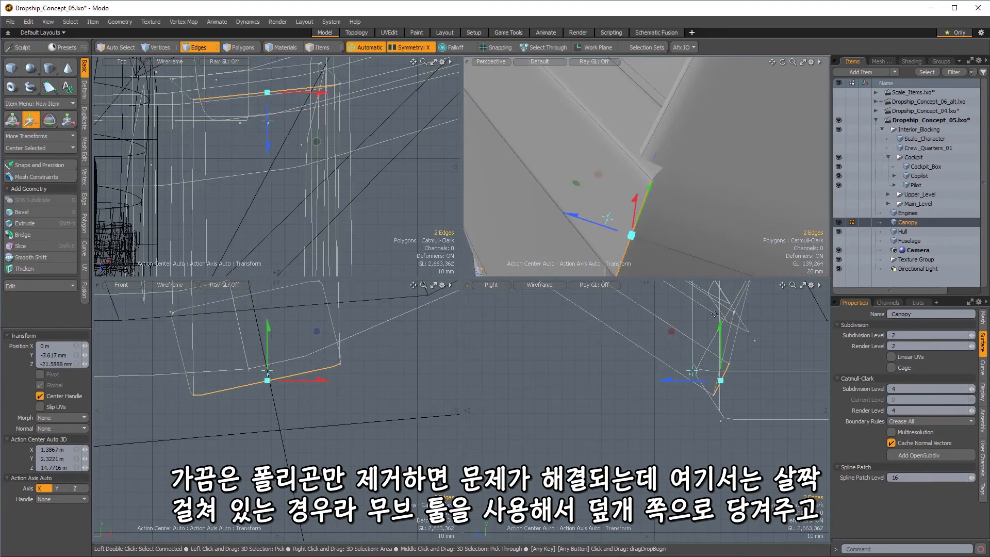
drag(720, 335, 720, 318)
- Delete the back polygons of the side window frames that face the rear rim
alt+drag(665, 171, 694, 140)
key(space)
key(Delete)
key(1)
- Move the open back edges of the side window frames -25 mm in Z so they overlap the rear rim, and clear the selection
ctrl+alt+drag(688, 379, 688, 444)
key(y)
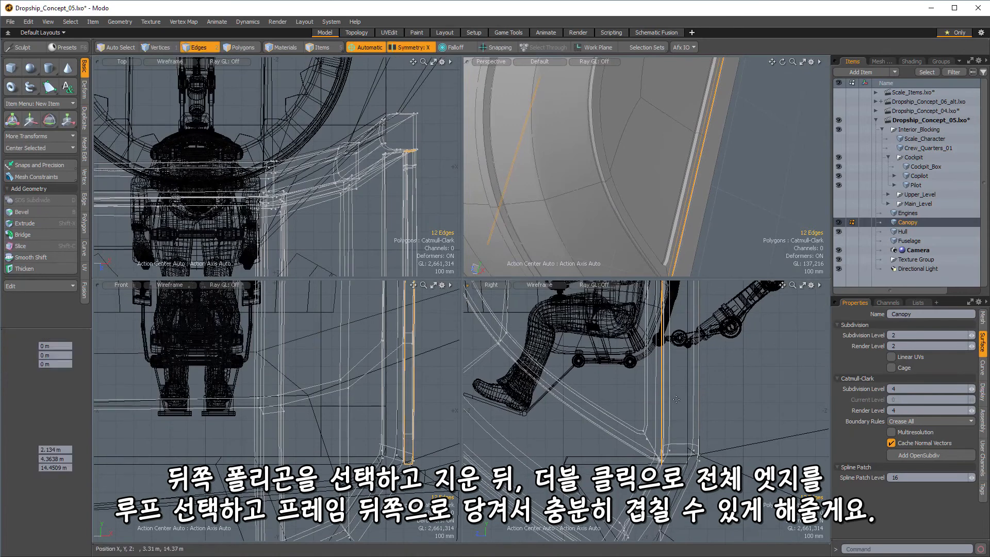
alt+drag(691, 186, 680, 97)
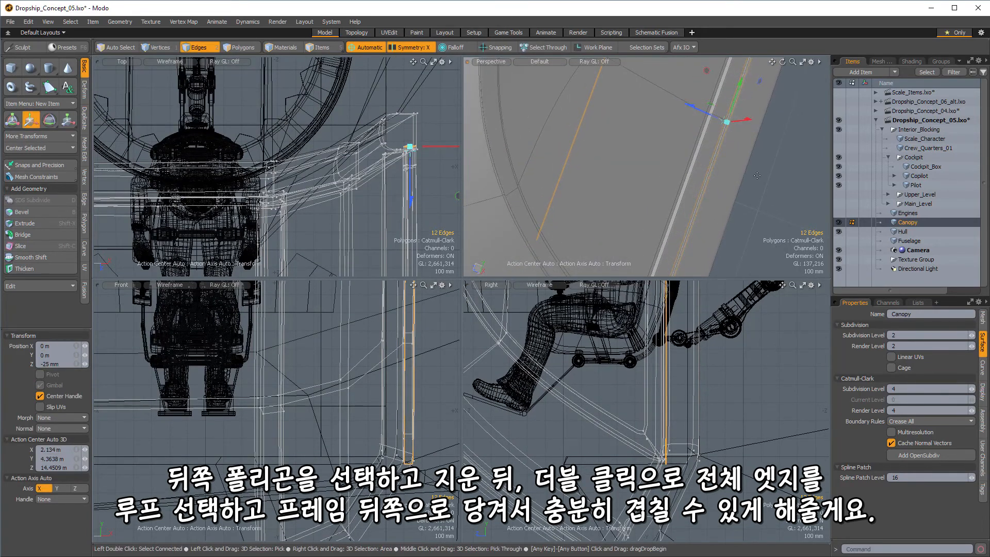
key(q)
click(775, 194)
key(a)
- Turn off Make Inactive Invisible in the perspective view and inspect the canopy together with the whole ship
alt+drag(776, 195, 695, 153)
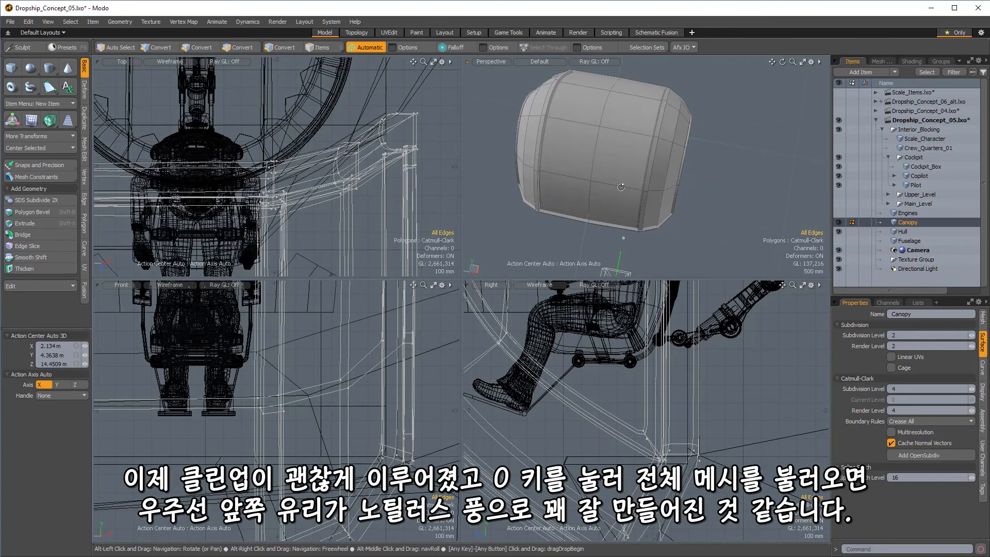
alt+drag(691, 154, 705, 187)
alt+drag(705, 187, 698, 161)
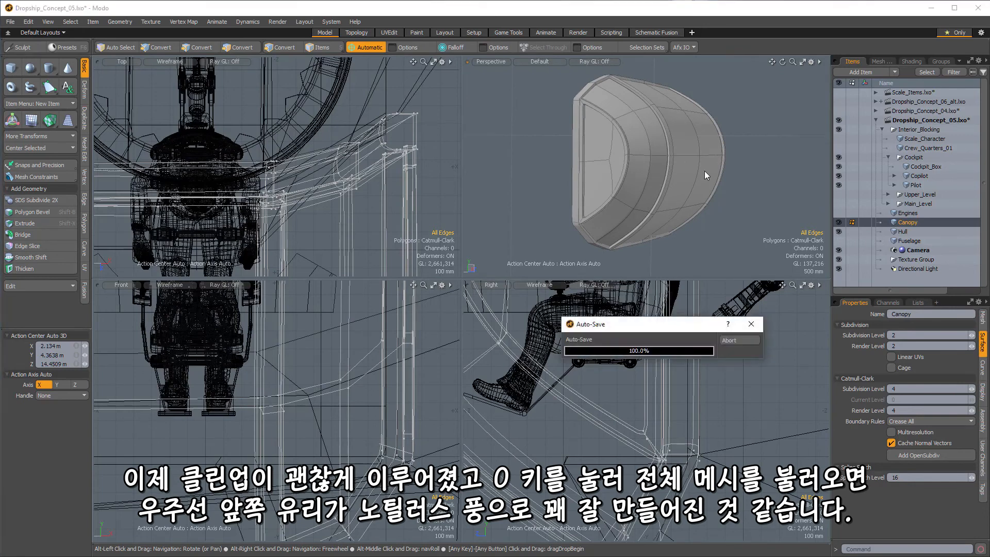
key(o)
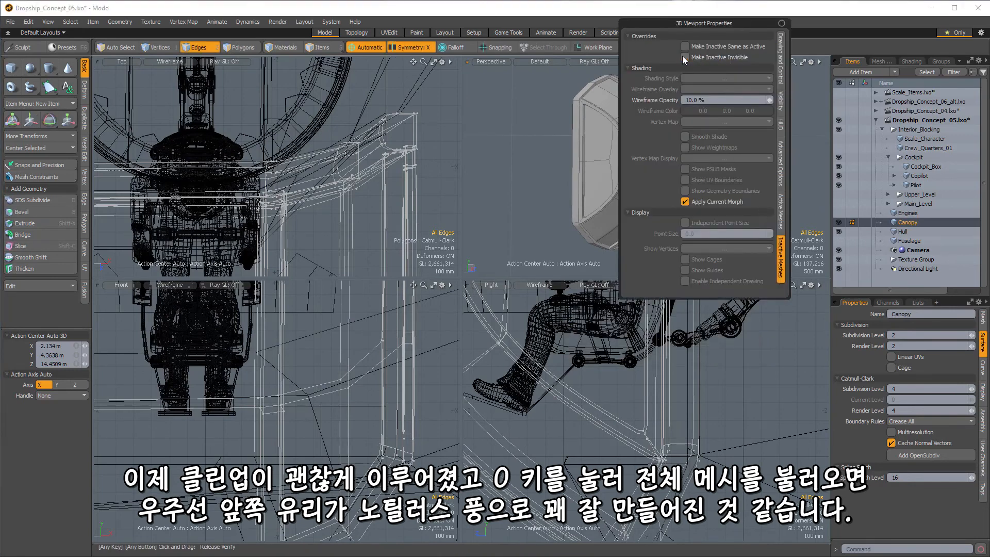
click(685, 57)
scroll(681, 155, down, 3)
alt+drag(678, 154, 690, 88)
alt+drag(728, 207, 654, 175)
key(2)
key(3)
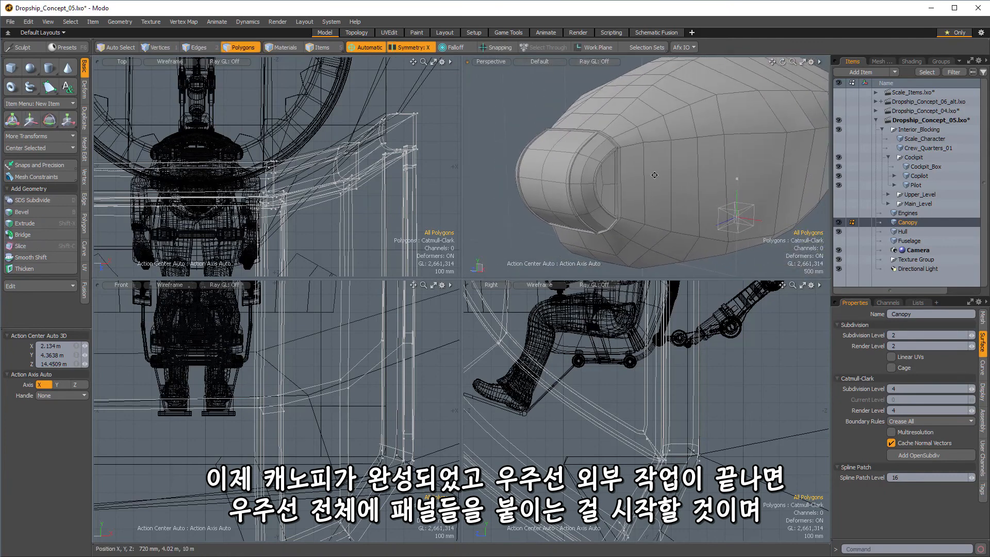